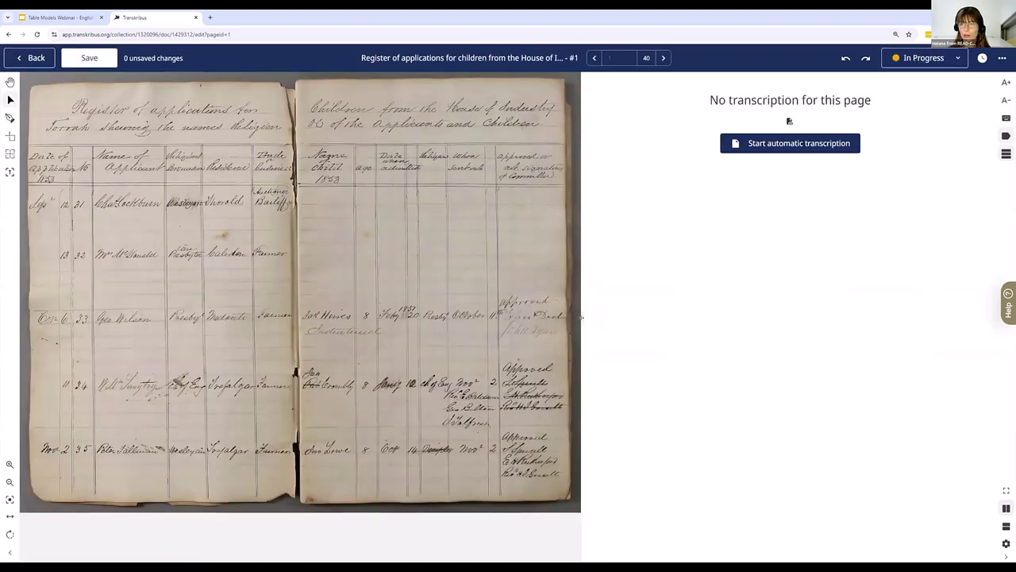
Step: Draw a table region over the entries on both register pages and align its upper edge with the rule below the column headings
left_click_drag(581, 319, 681, 314)
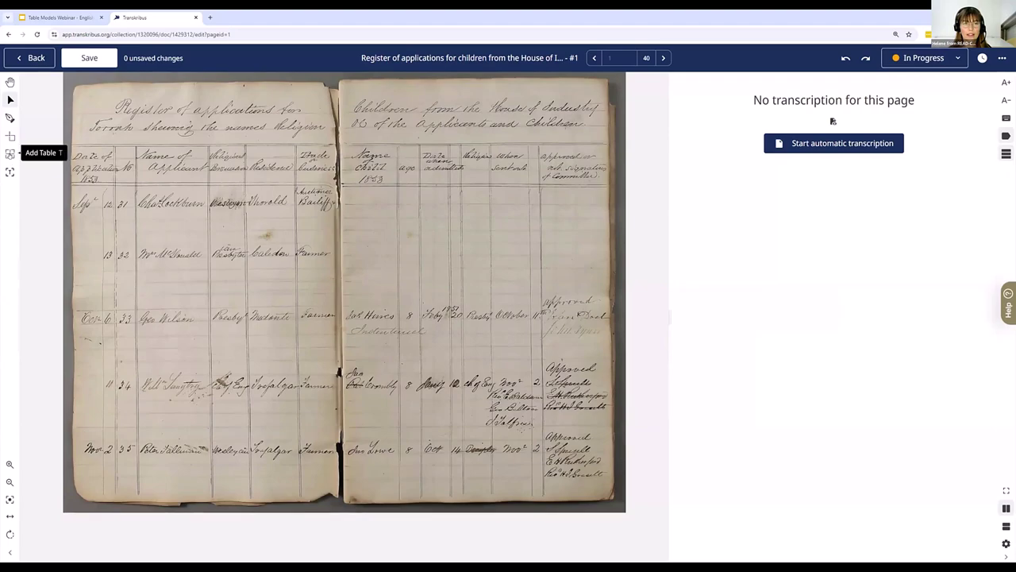
left_click(9, 153)
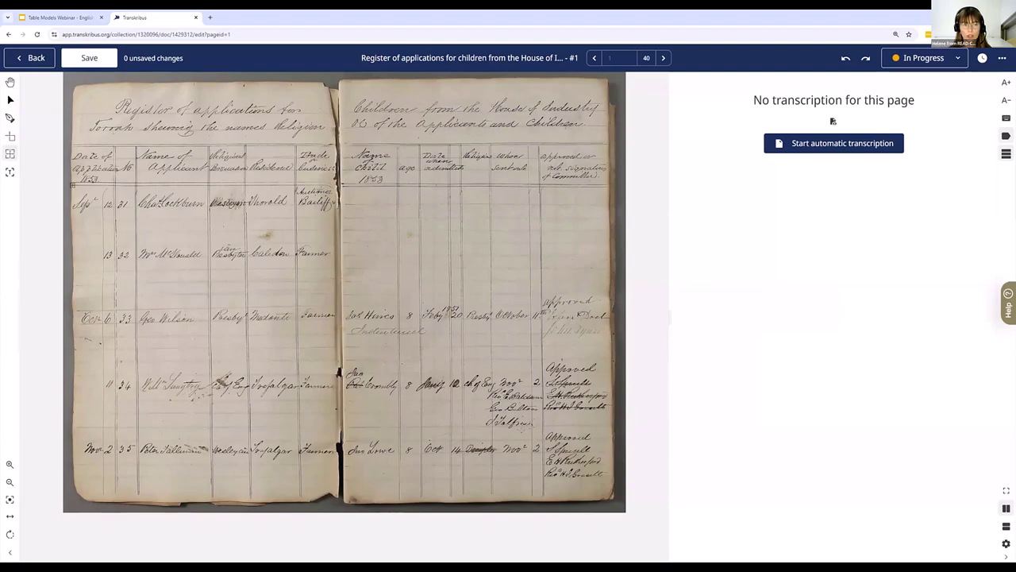
left_click_drag(72, 184, 607, 480)
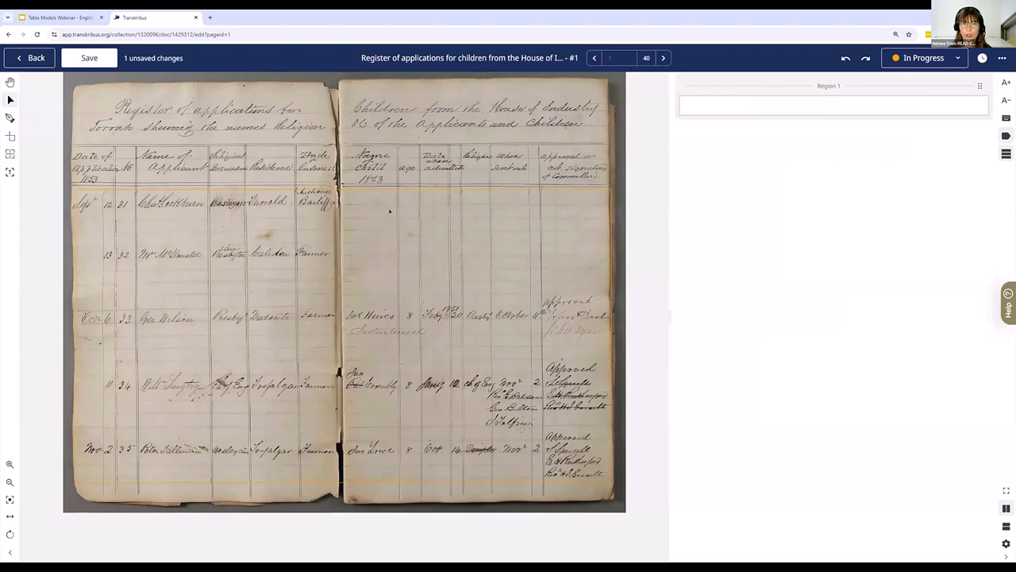
left_click(341, 198)
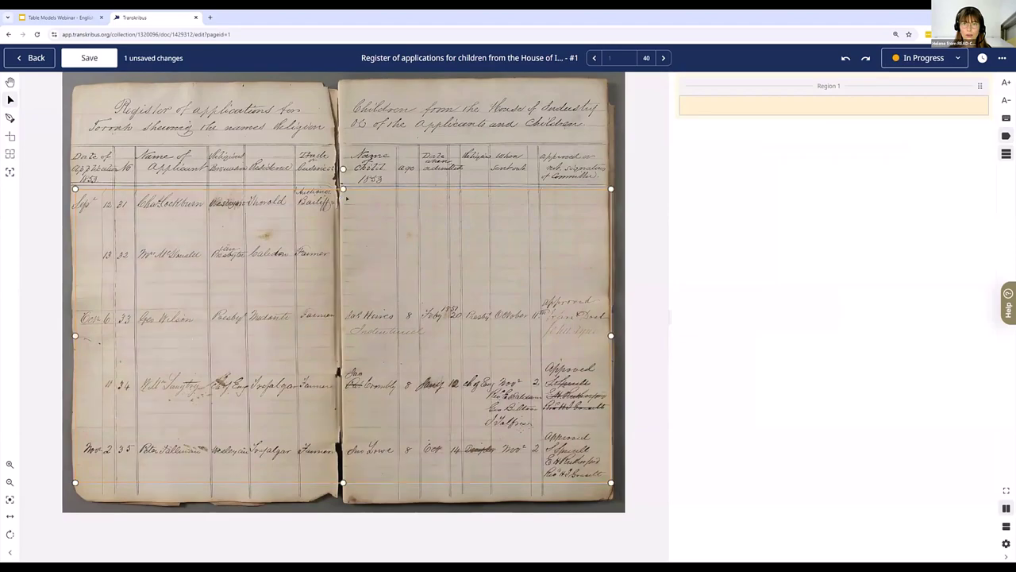
left_click(365, 191)
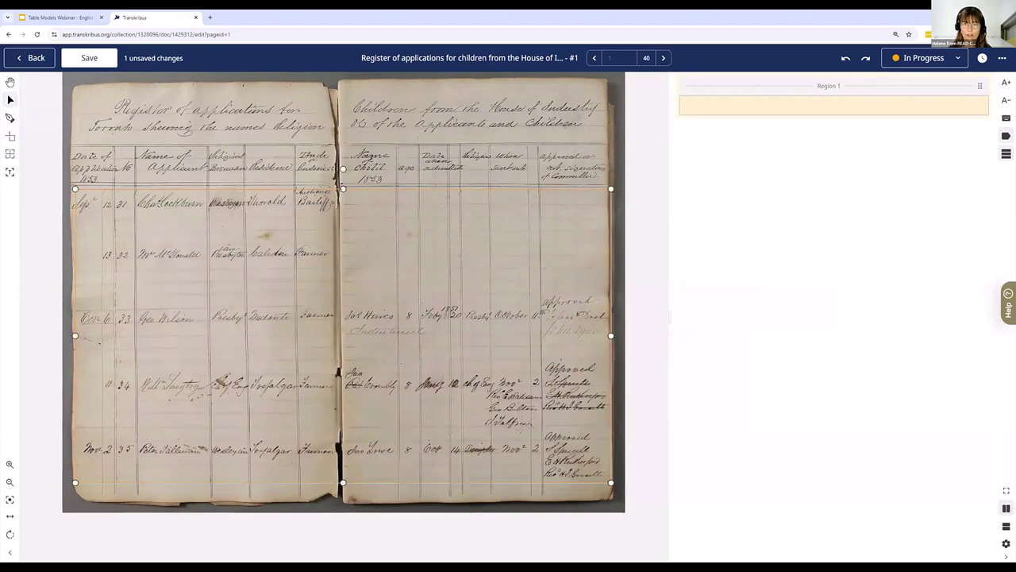
left_click_drag(343, 188, 343, 183)
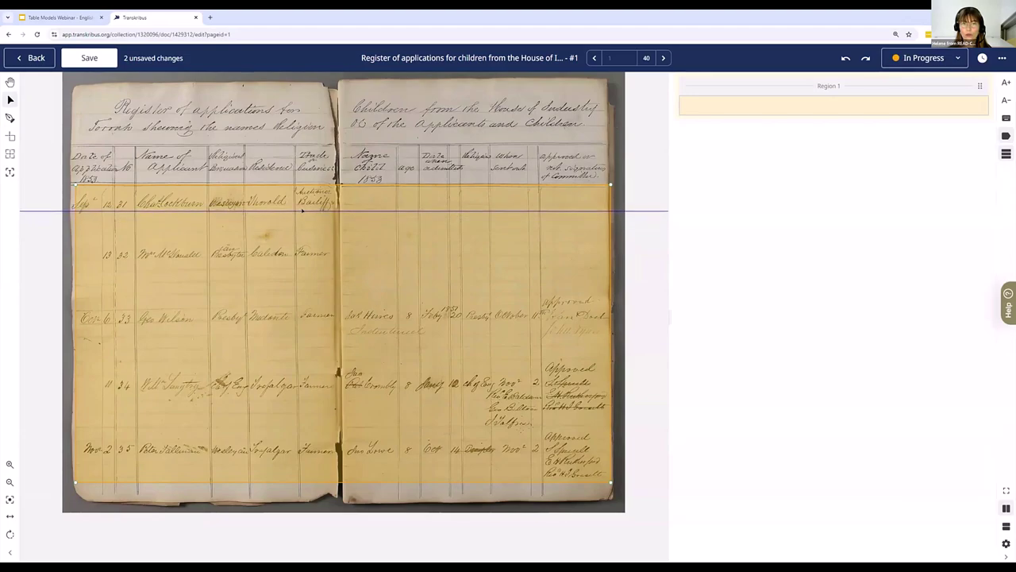
Step: Split the table horizontally at six heights between the heading rule and the entry numbered 34, producing seven rows
left_click(303, 209)
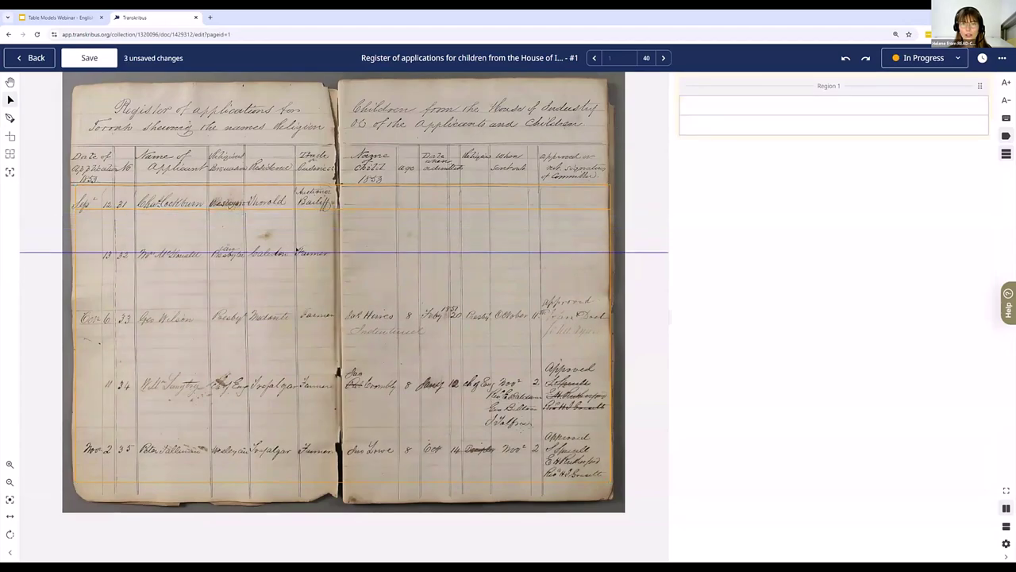
left_click(298, 266)
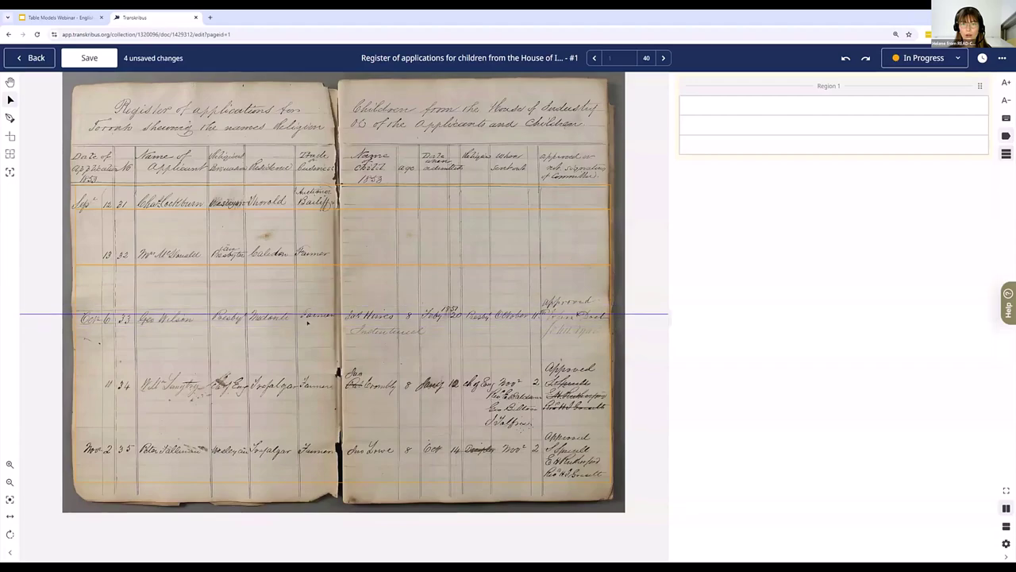
left_click(308, 324)
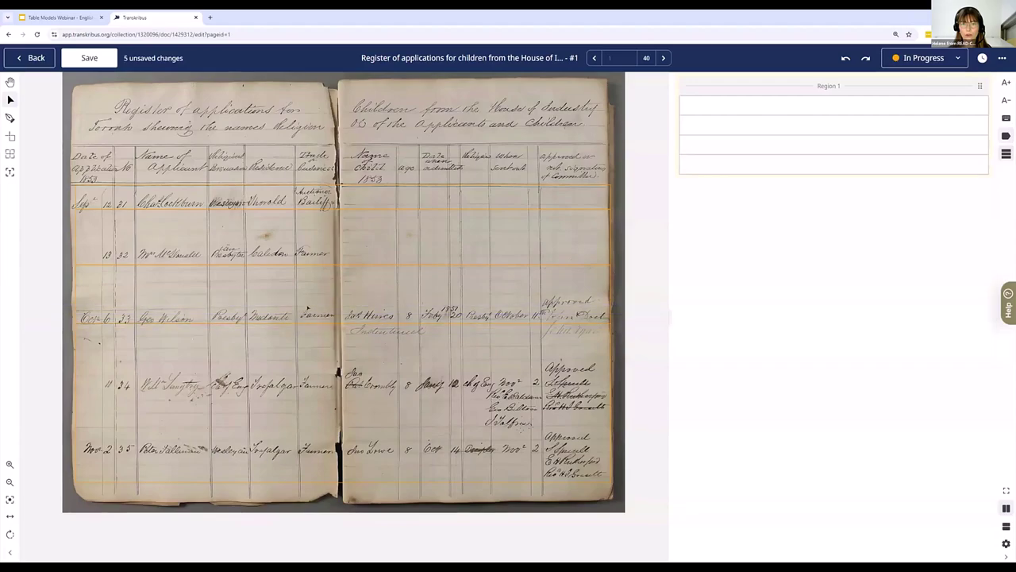
left_click(308, 306)
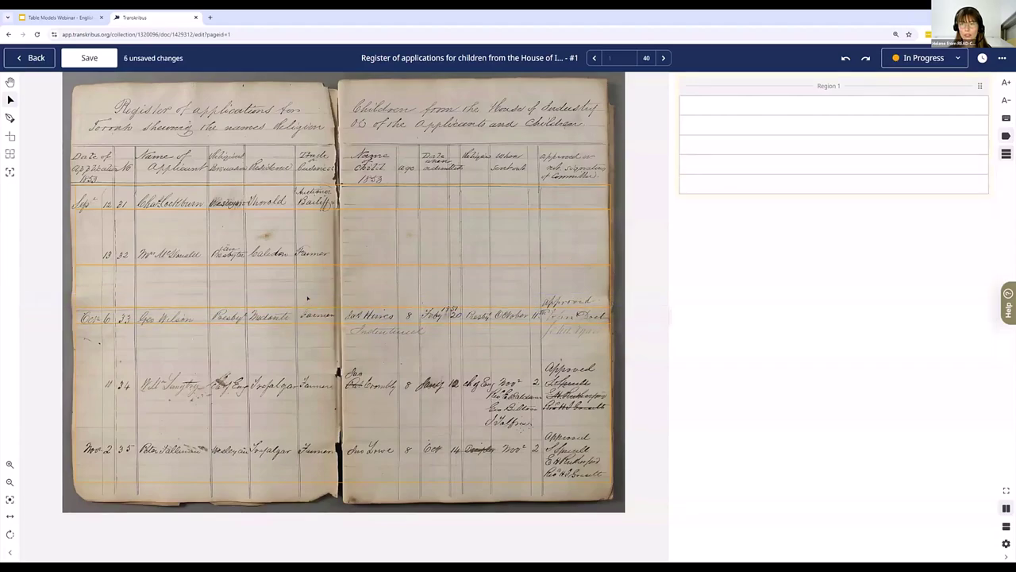
left_click(308, 294)
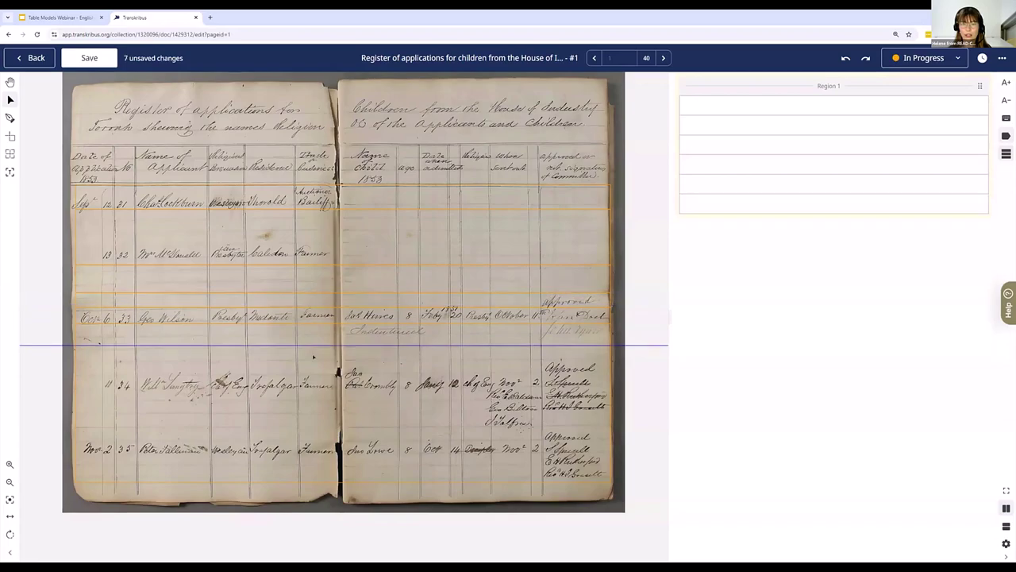
left_click(314, 354)
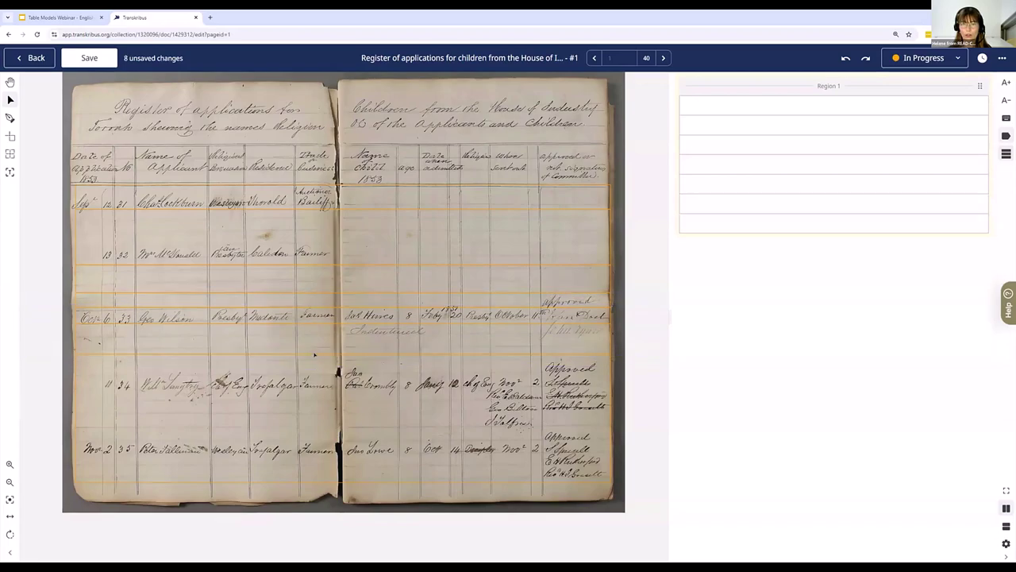
Step: Select the row divider above the entry numbered 34 and the one just below the entry numbered 32
left_click(315, 354)
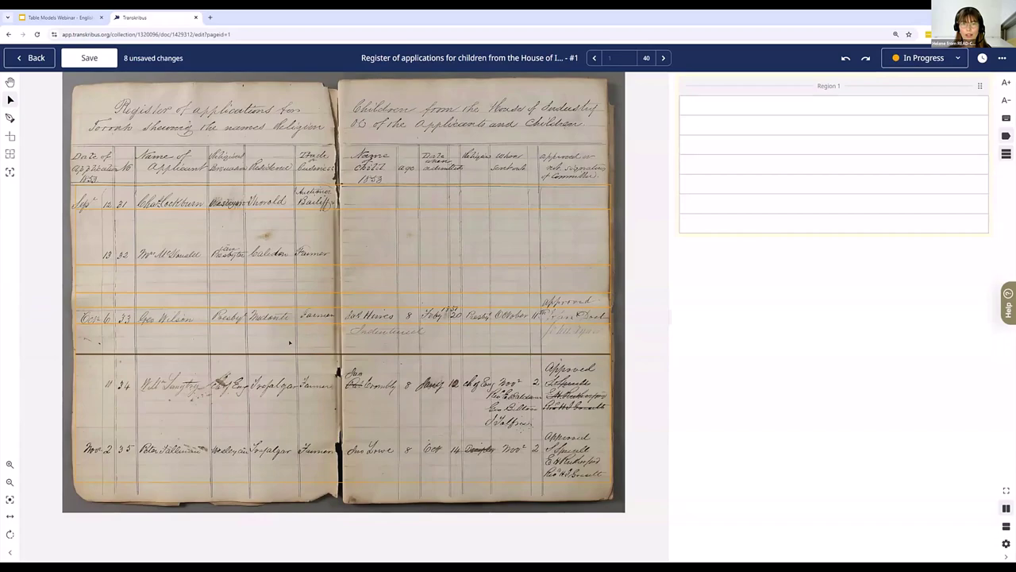
left_click(285, 342)
left_click(174, 264)
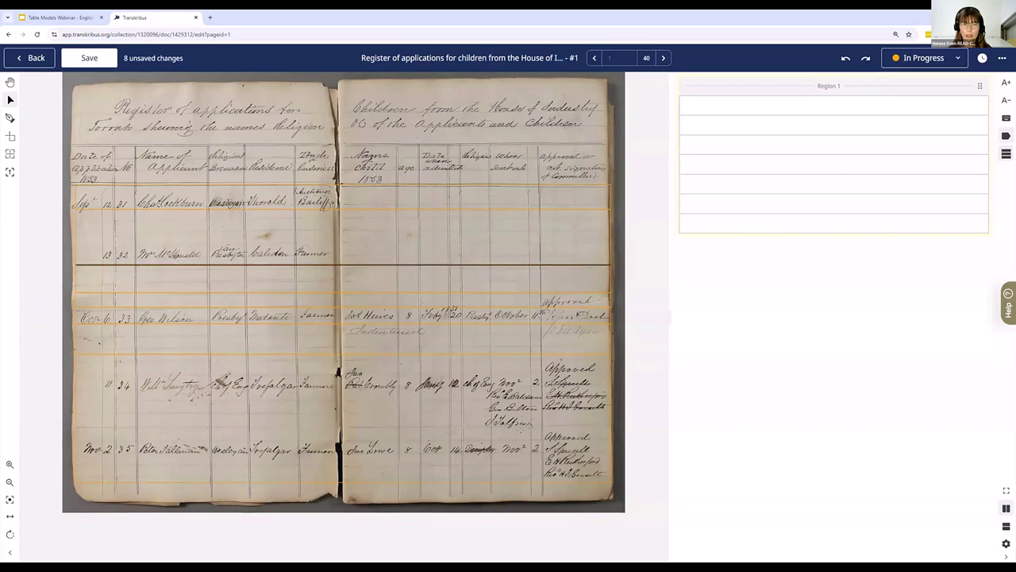
left_click(170, 255)
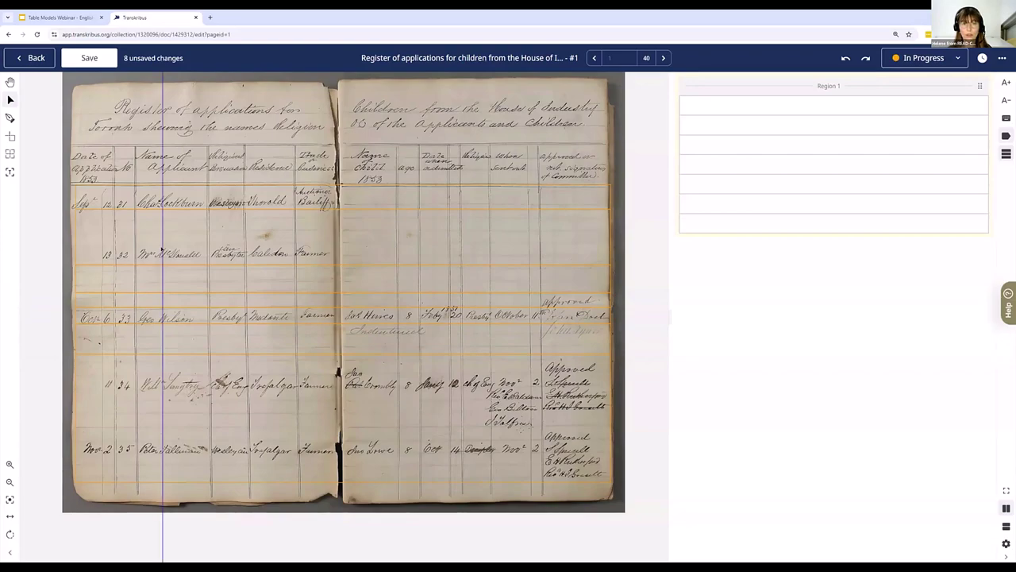
Step: Split the table vertically along the ruled lines after the date, number, applicant name and religious persuasion, producing five columns
left_click(116, 241)
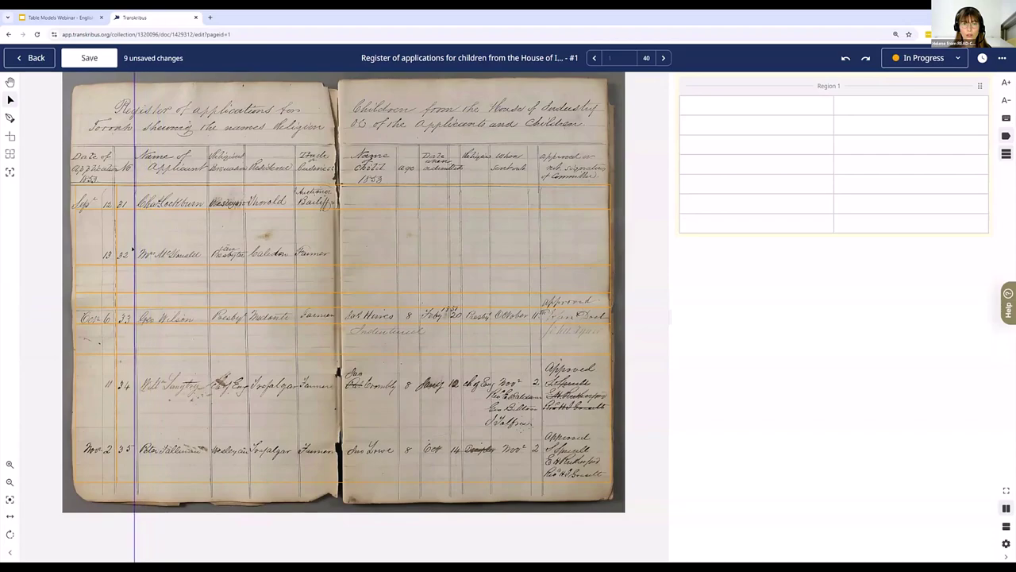
left_click(134, 249)
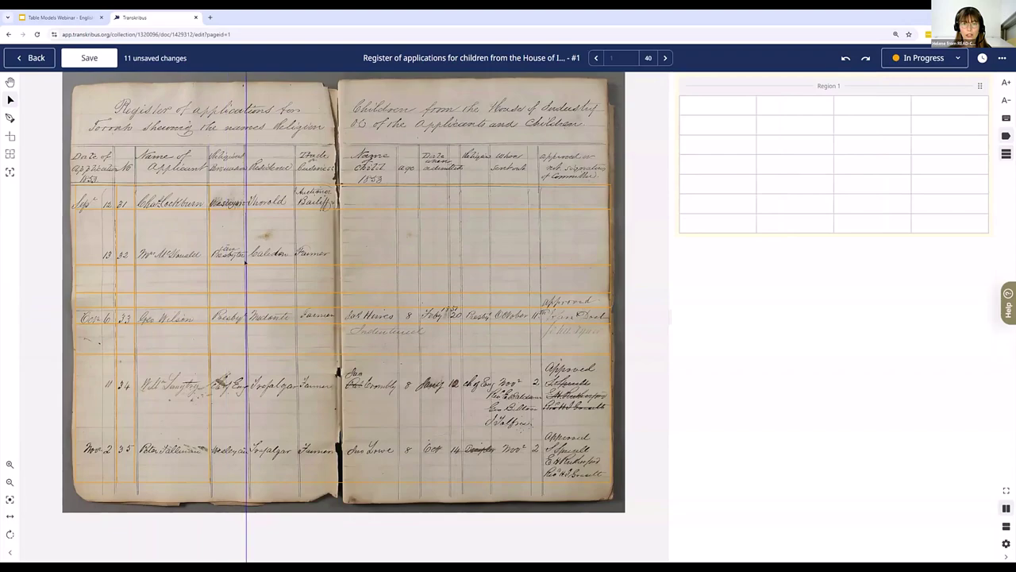
left_click(246, 263)
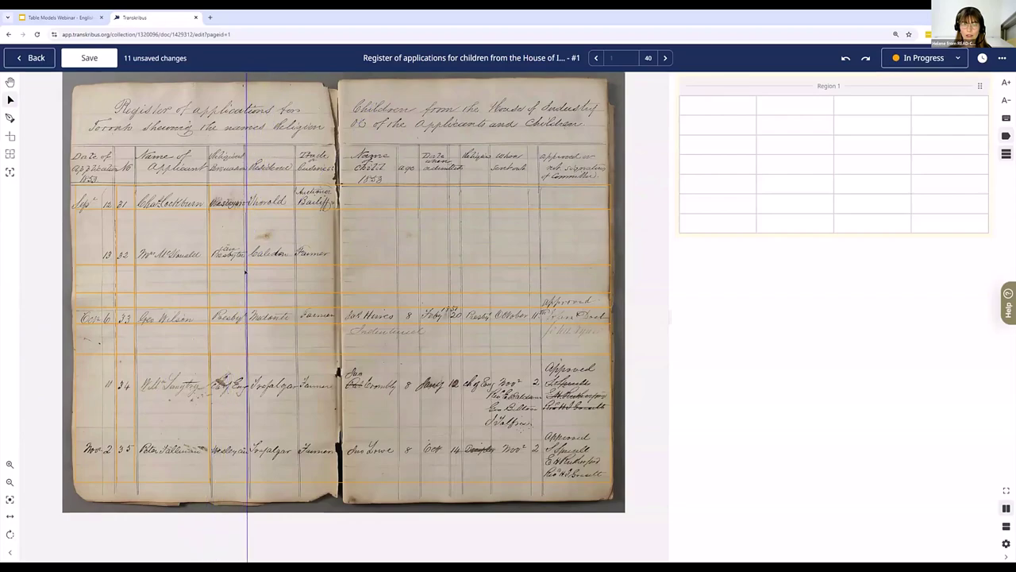
left_click(244, 269)
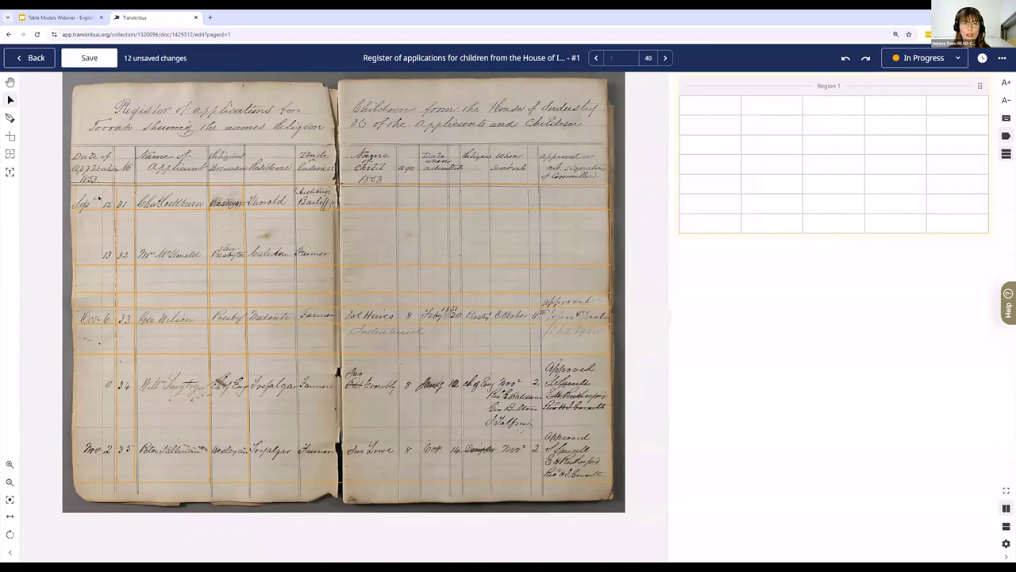
Step: Select all cells of the date column, view the structure types available for them, and dismiss the options
left_click(98, 201)
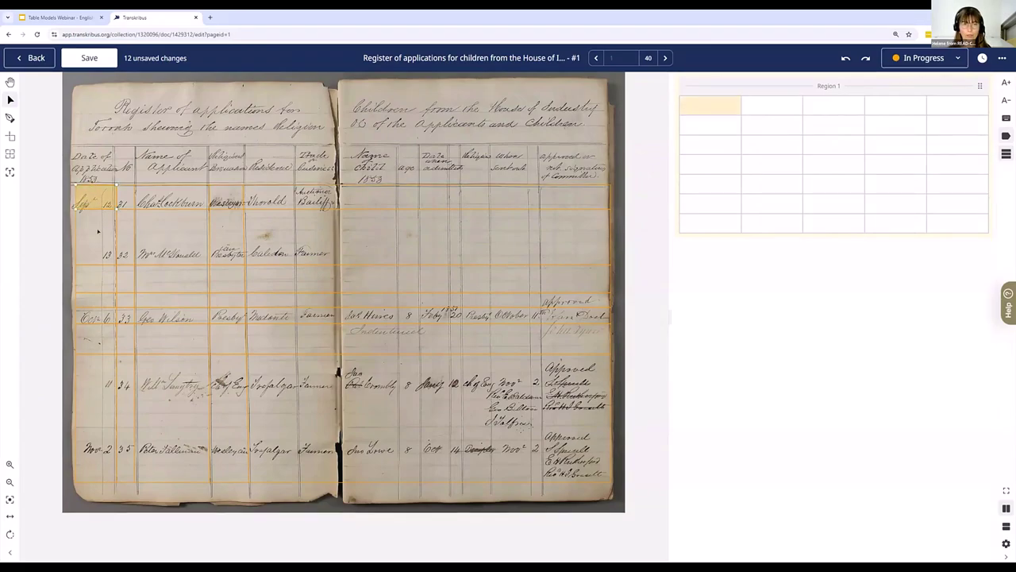
left_click_drag(98, 234, 97, 382)
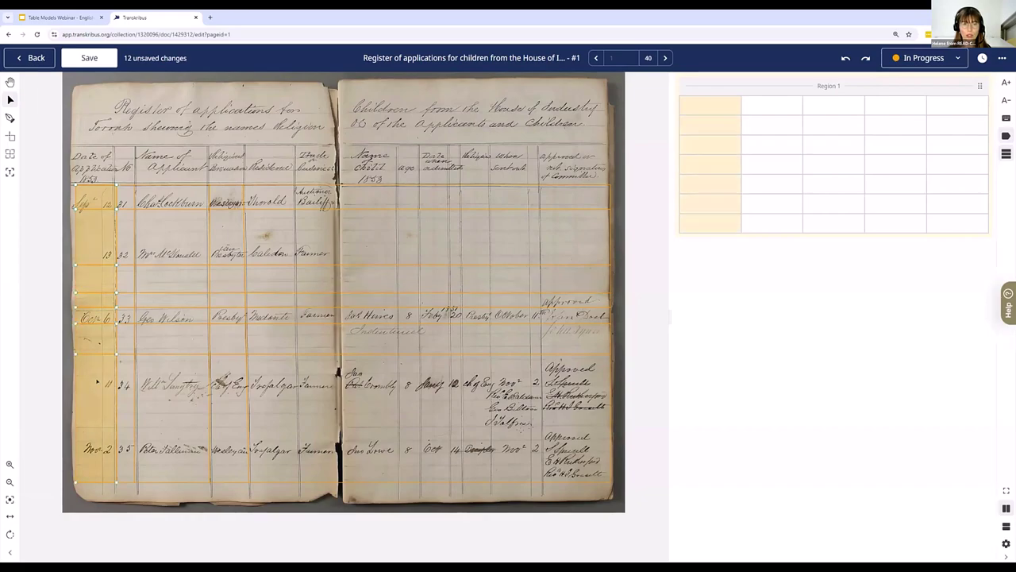
right_click(96, 382)
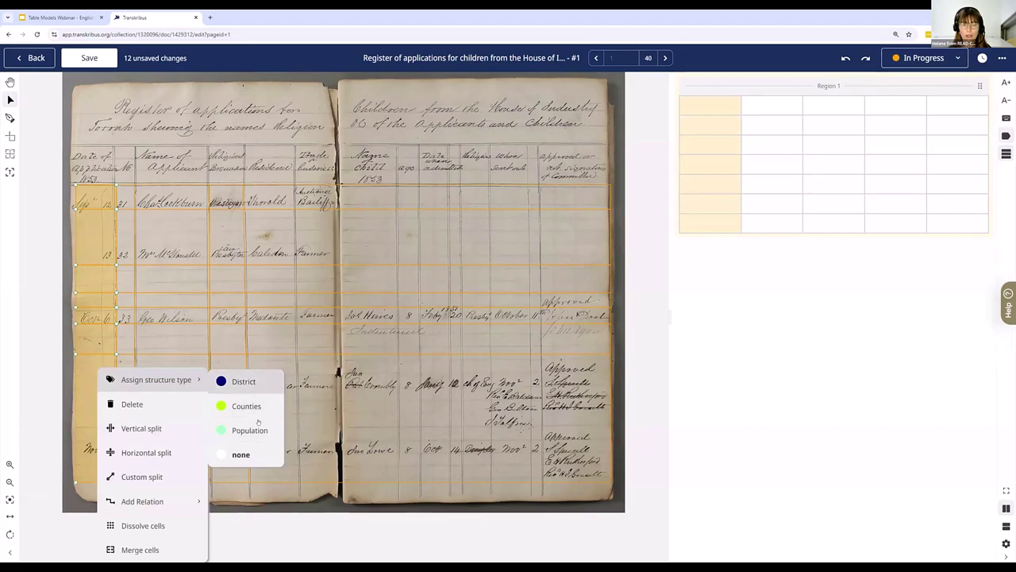
left_click(95, 362)
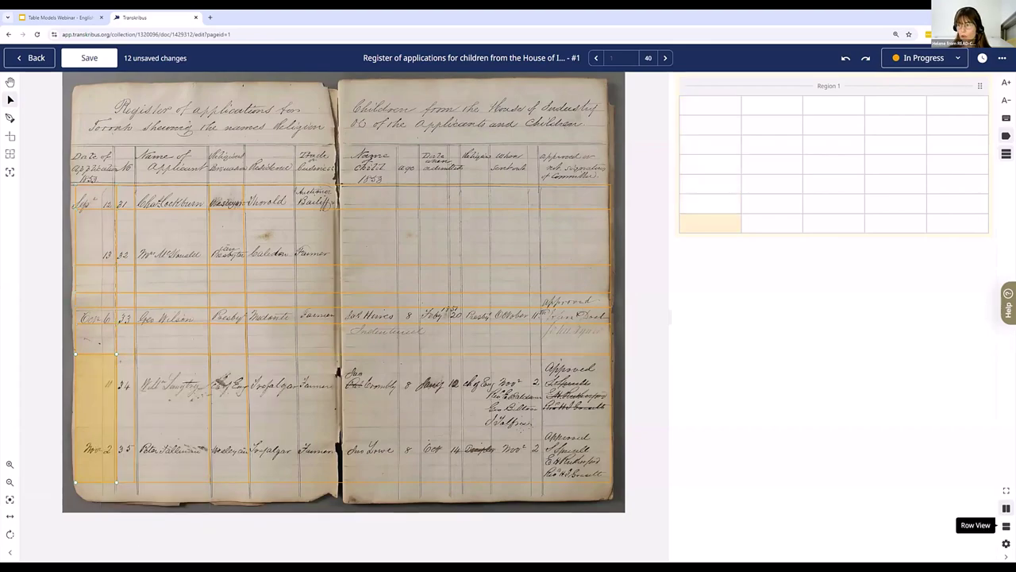
Step: Review the collection's structural tags in the editor configuration and close the configuration
left_click(1006, 543)
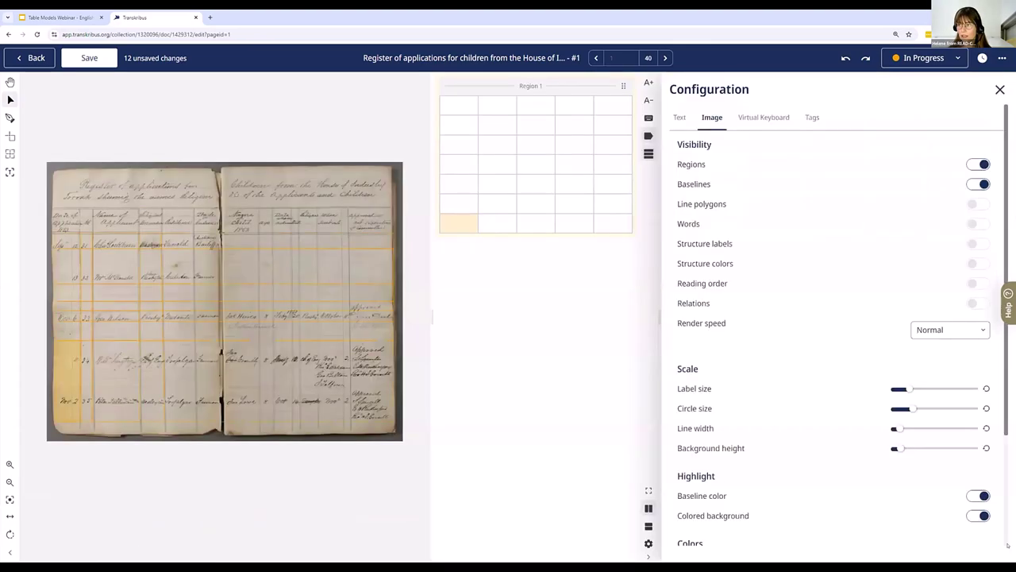
left_click(813, 117)
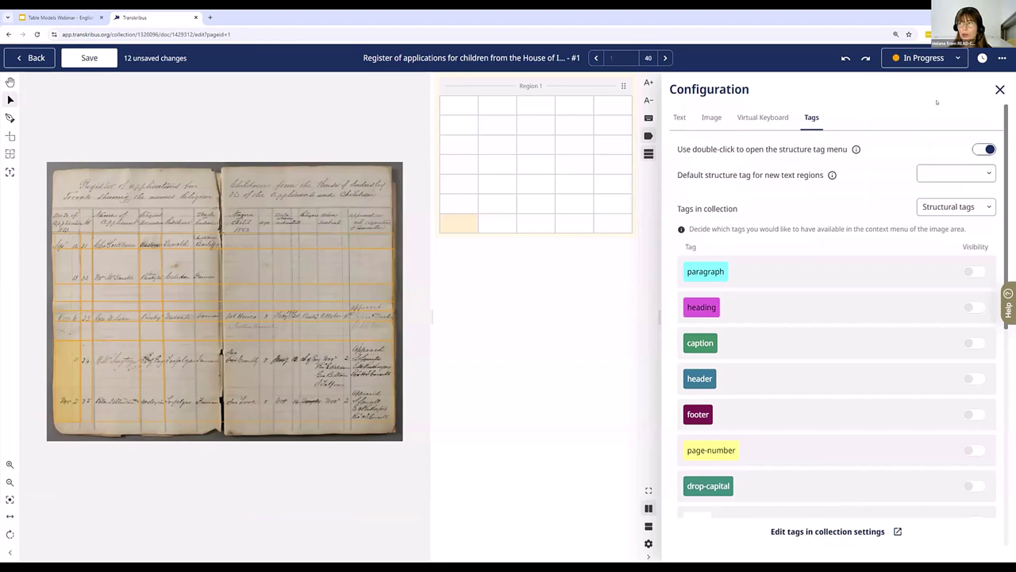
left_click(1000, 89)
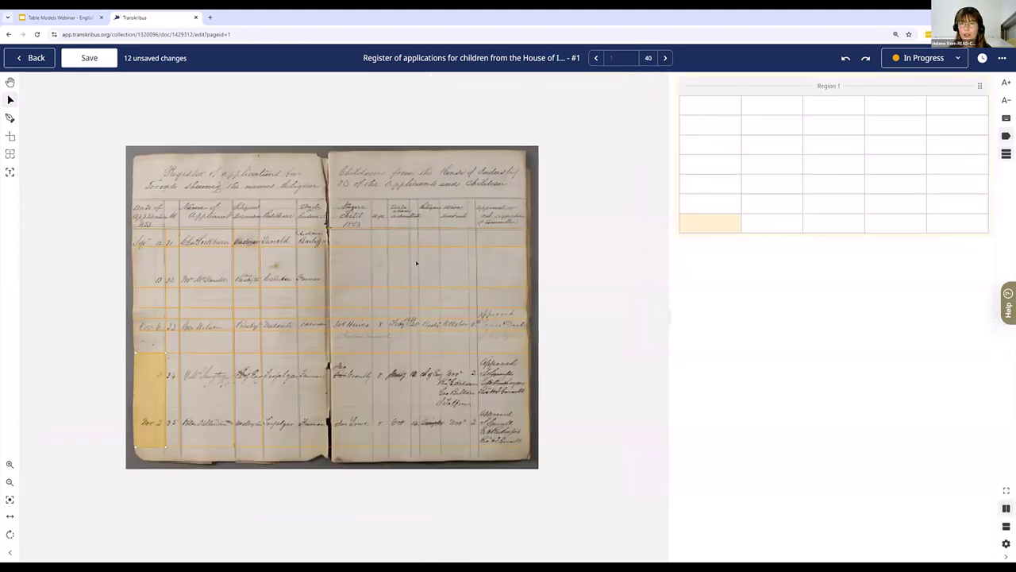
Step: Examine the unsplit part of the table across the children's page, selecting individual cells in its last column
scroll(416, 263, "up", 3)
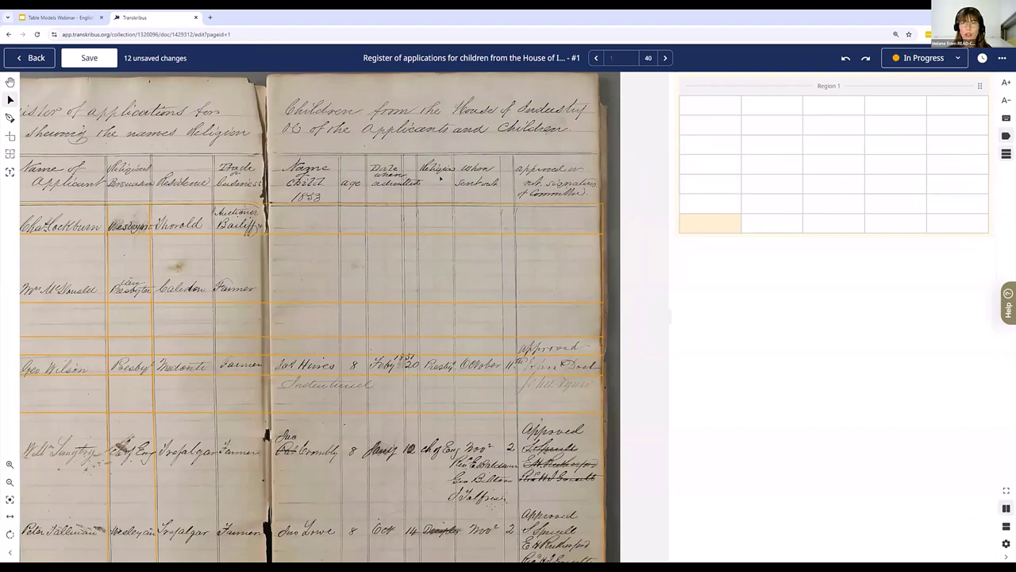
left_click_drag(321, 149, 333, 152)
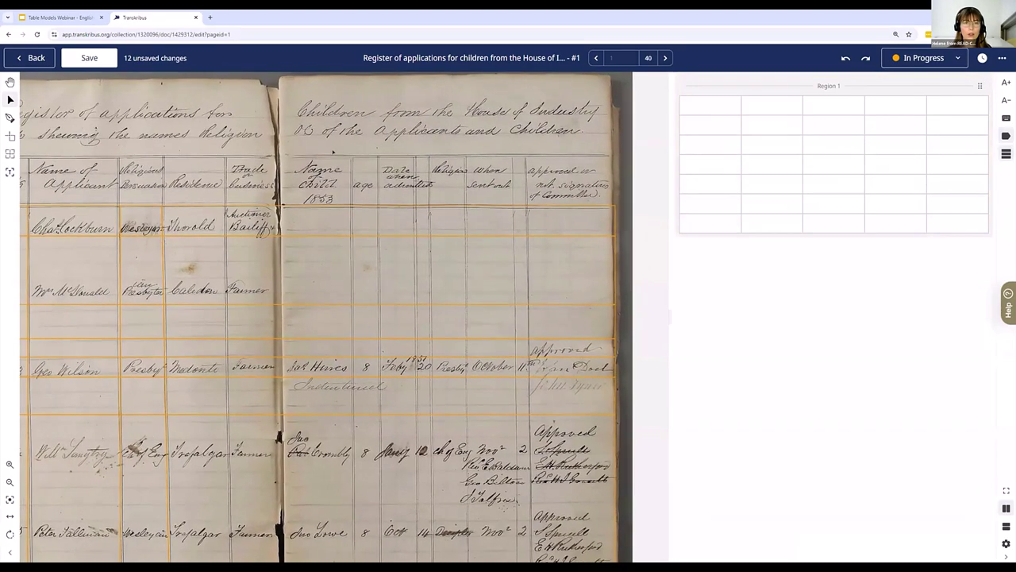
left_click_drag(371, 215, 468, 201)
left_click_drag(564, 303, 507, 307)
left_click(492, 274)
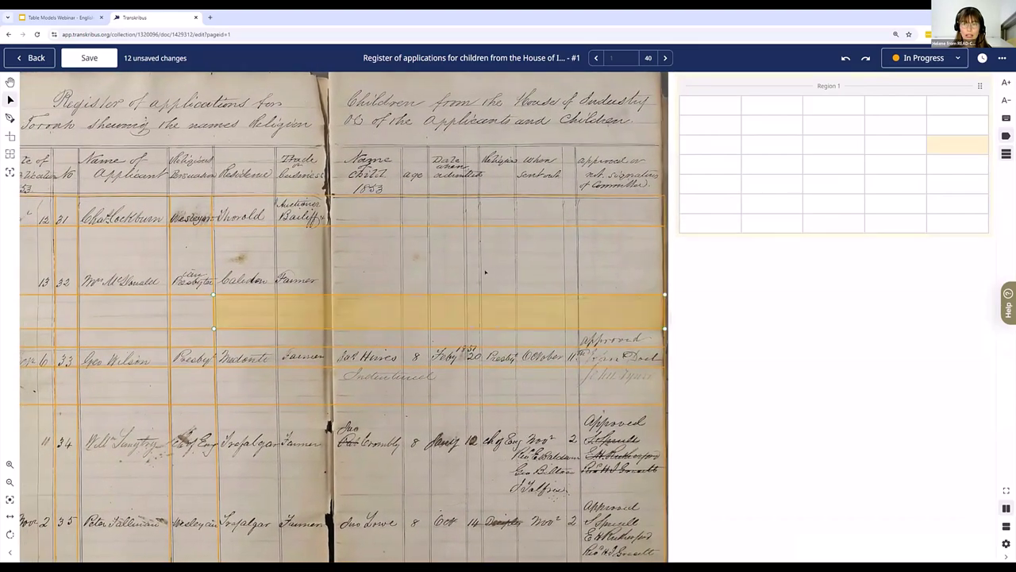
scroll(493, 275, "down", 3)
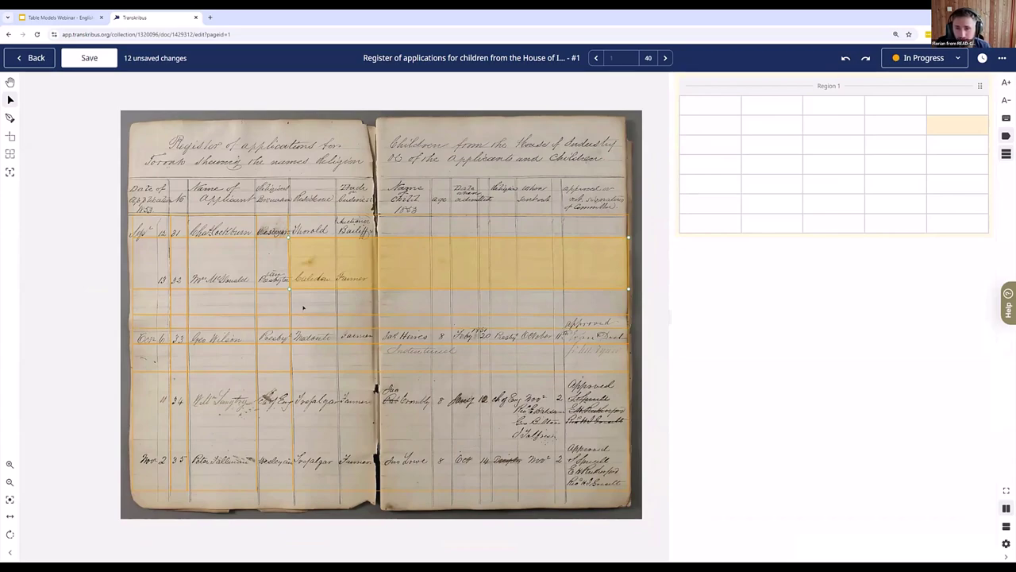
left_click(302, 307)
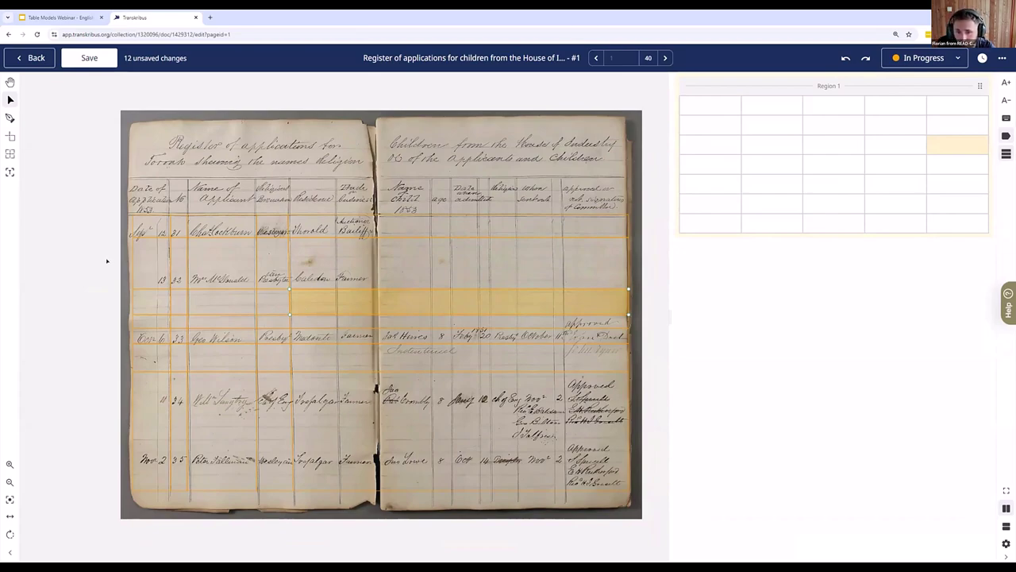
left_click_drag(168, 183, 142, 185)
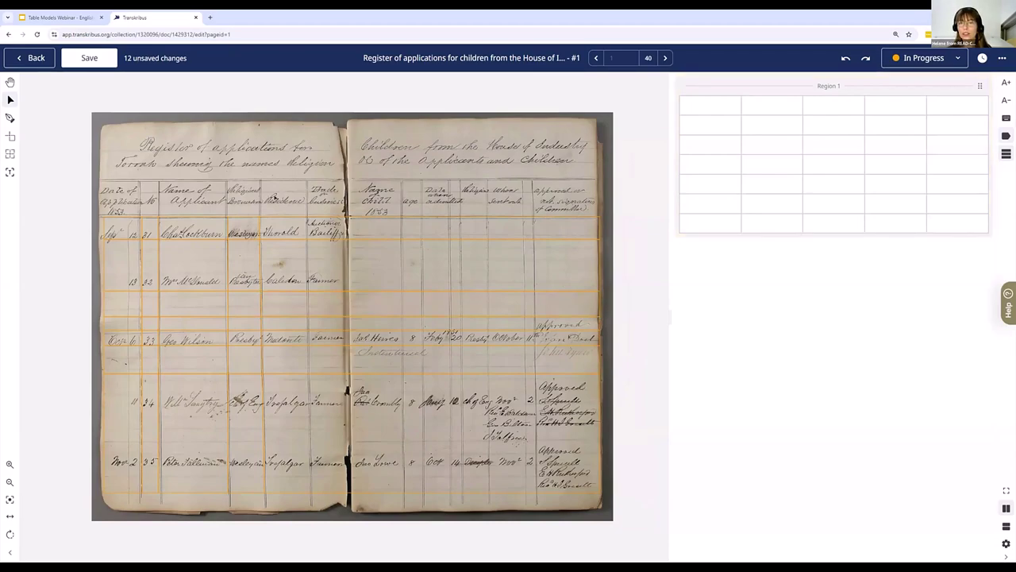
Step: Save the table layout and set the page status to Ground Truth
left_click(98, 66)
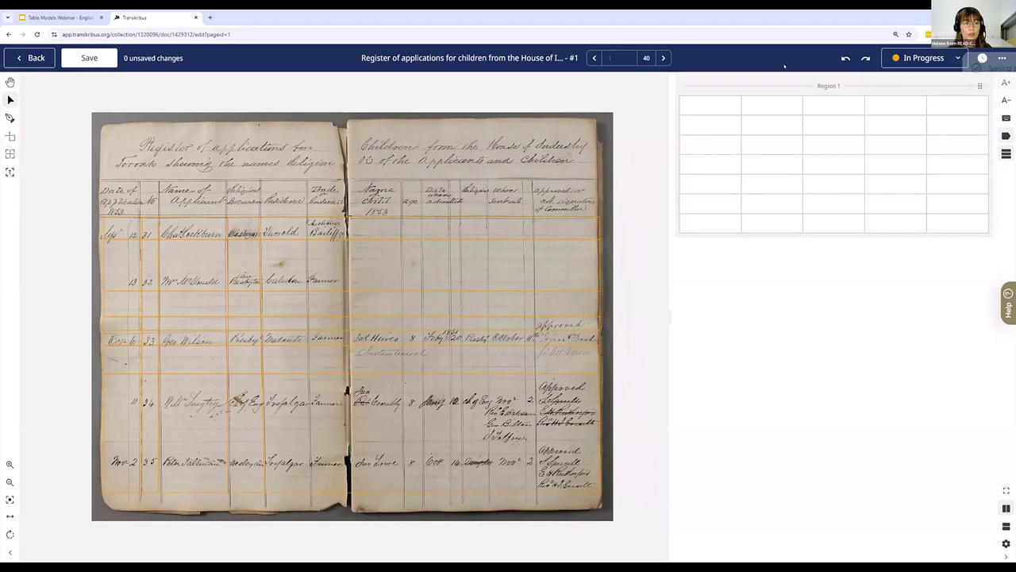
left_click(913, 64)
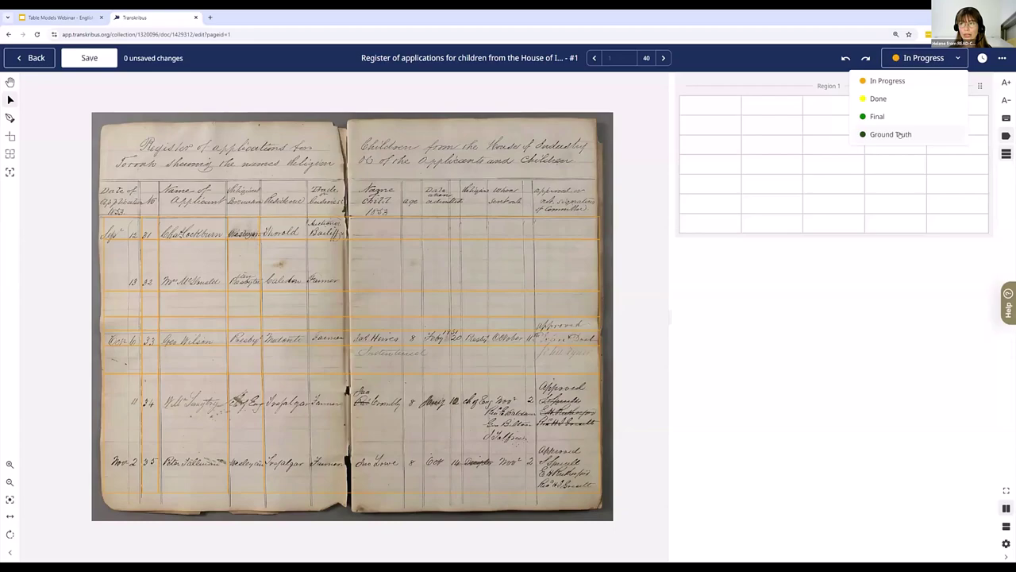
left_click(900, 135)
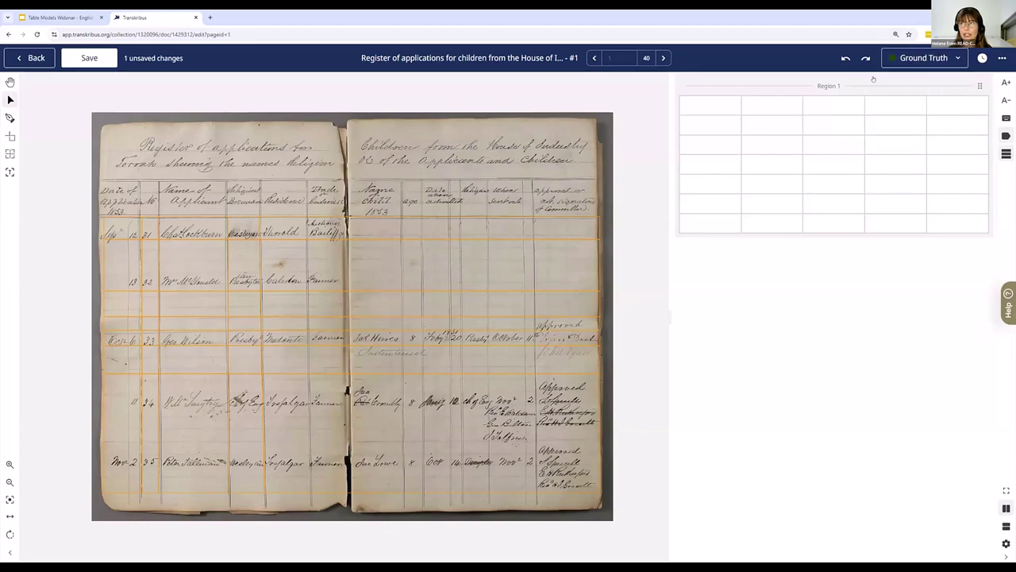
Step: Save the Ground Truth page and open the Special-cases document from the Tables x webinar_16-10-2024 collection
left_click(105, 61)
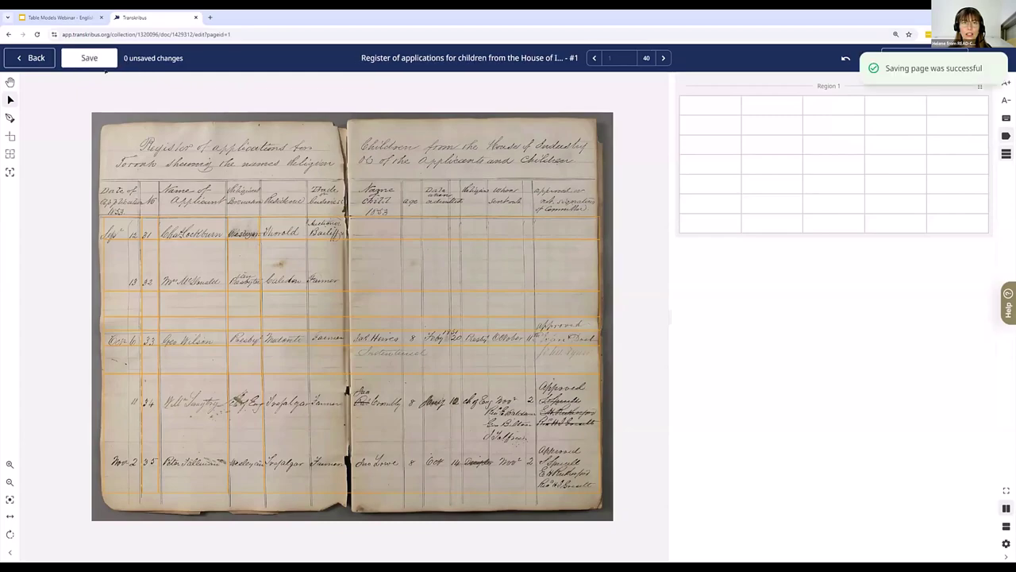
left_click(40, 58)
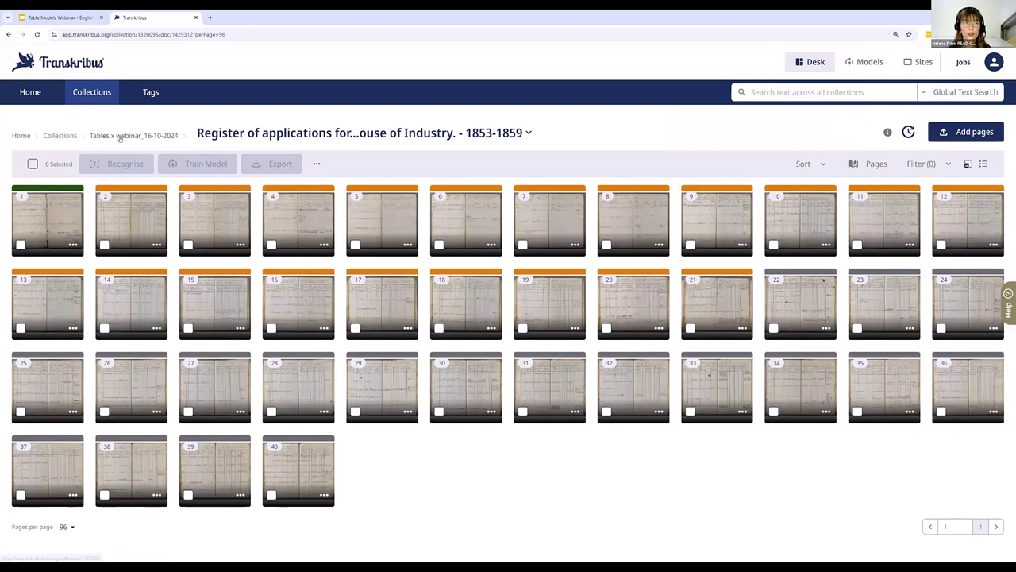
left_click(121, 136)
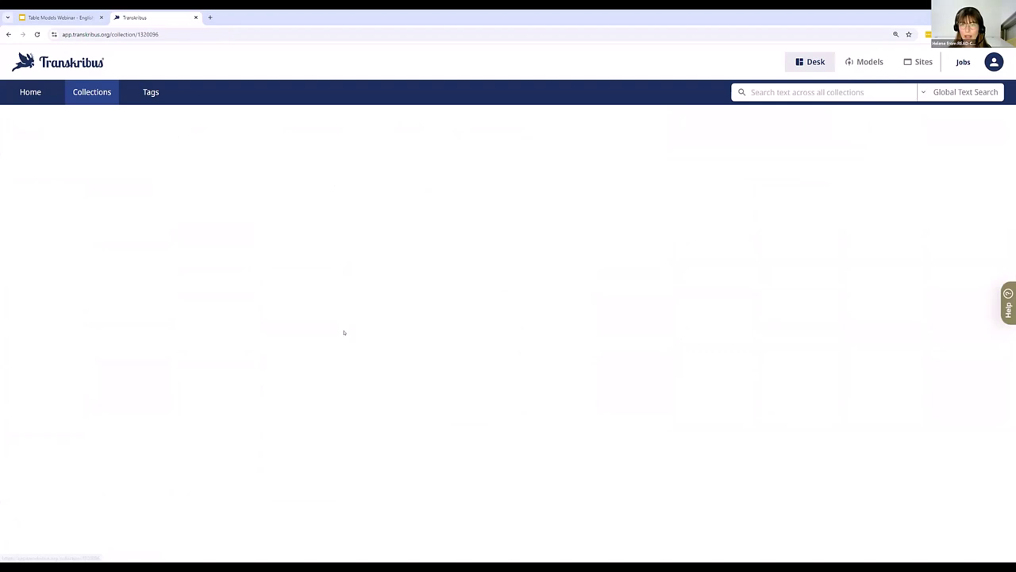
scroll(759, 483, "down", 1)
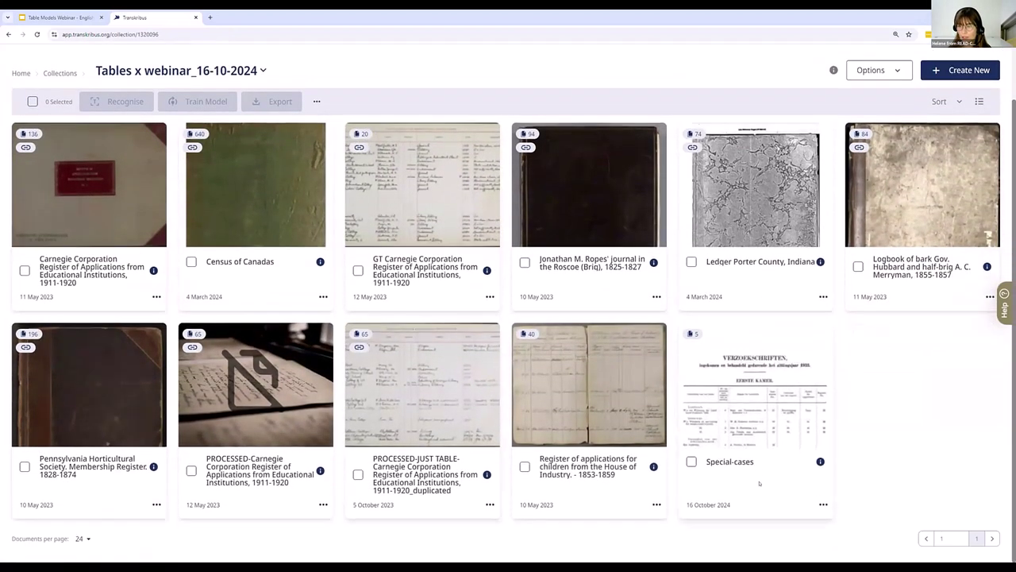
left_click(746, 410)
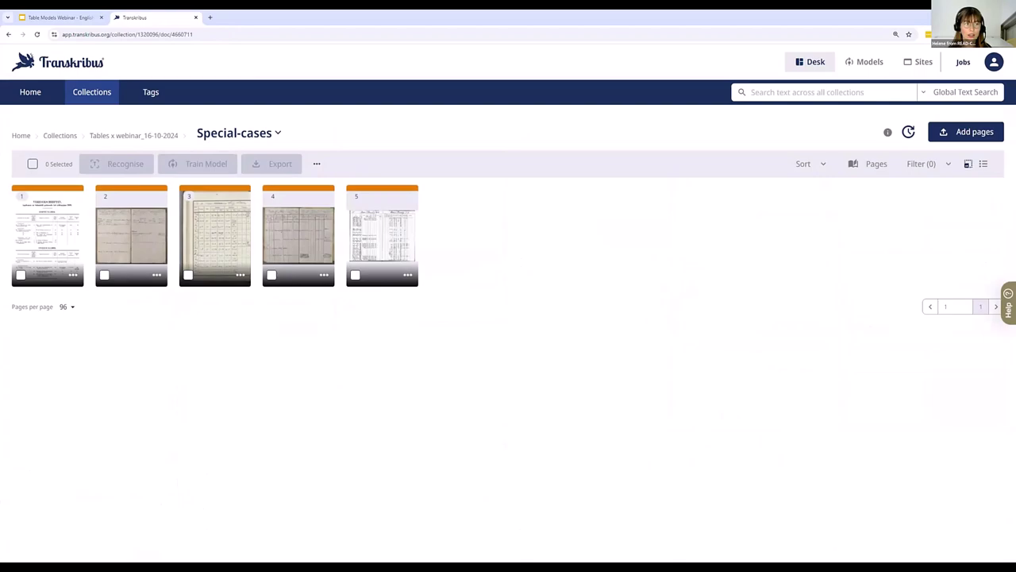
Step: Open the first page of Special-cases and examine how its Eerste Kamer and Tweede Kamer tables are marked up
left_click(68, 238)
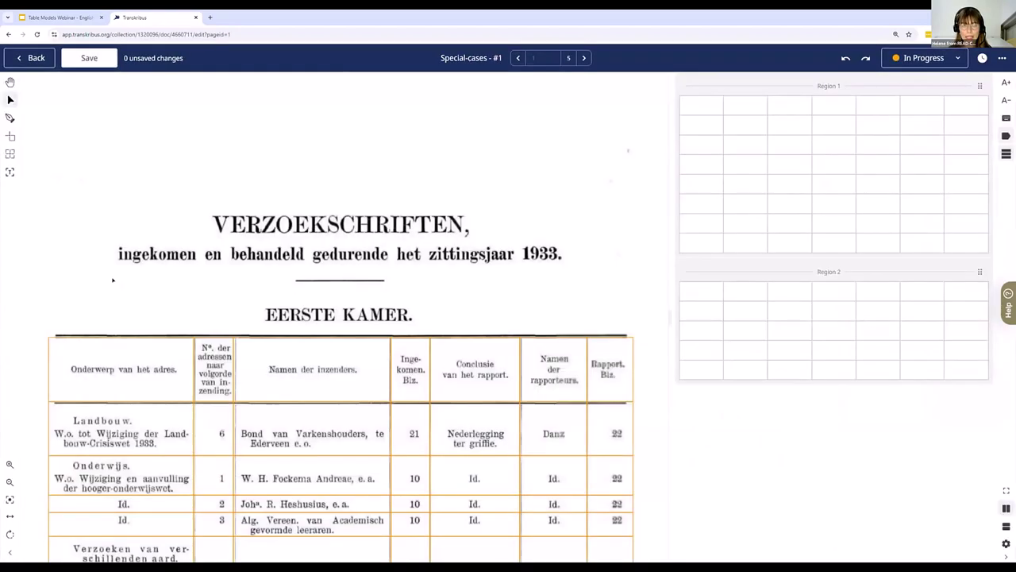
scroll(265, 269, "down", 2)
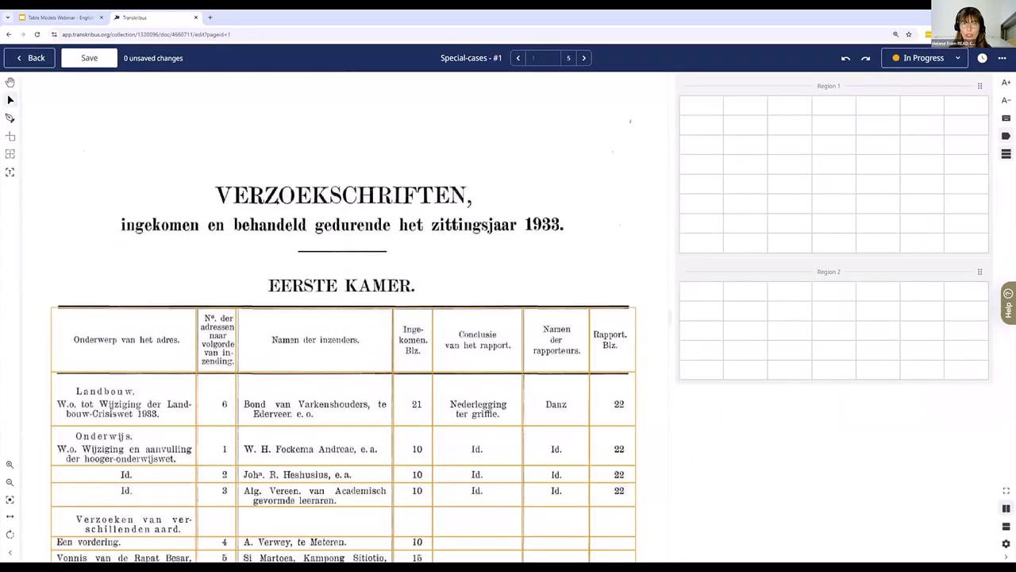
scroll(314, 304, "down", 3)
scroll(314, 304, "down", 3)
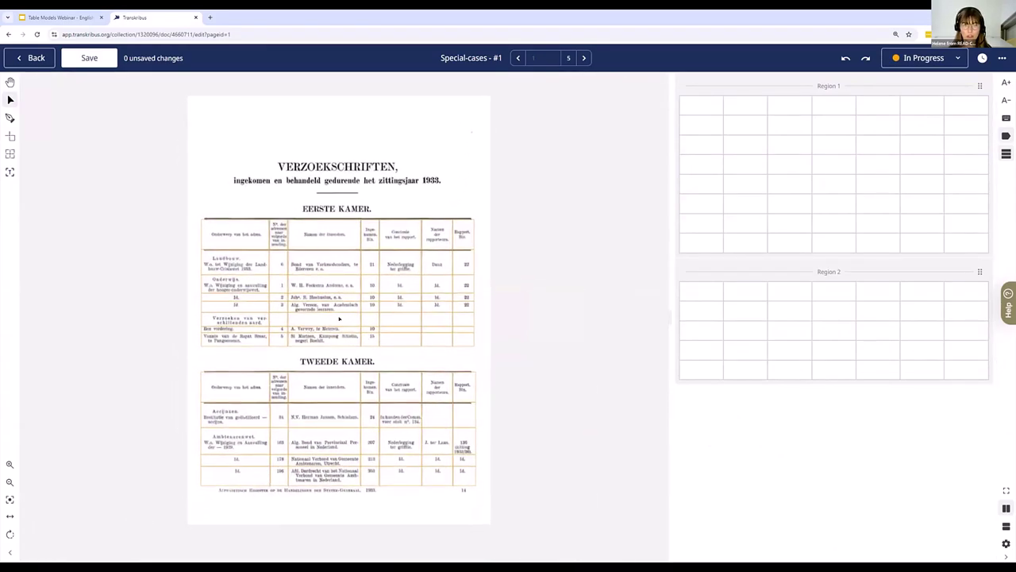
left_click(358, 337)
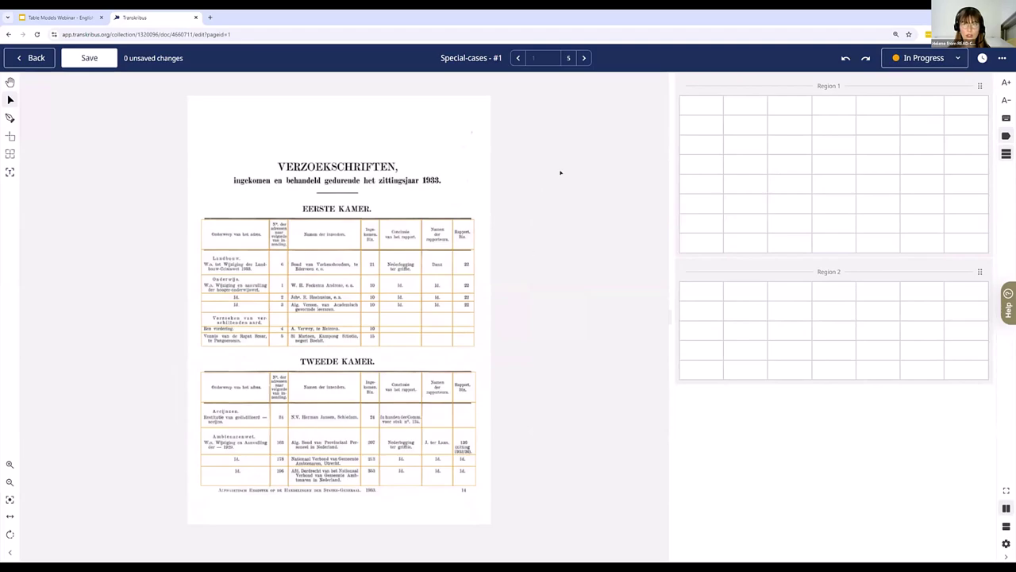
Step: On page 2, merge the two neighbouring date cells in the April 14 row and save the change while moving to page 3
left_click(584, 58)
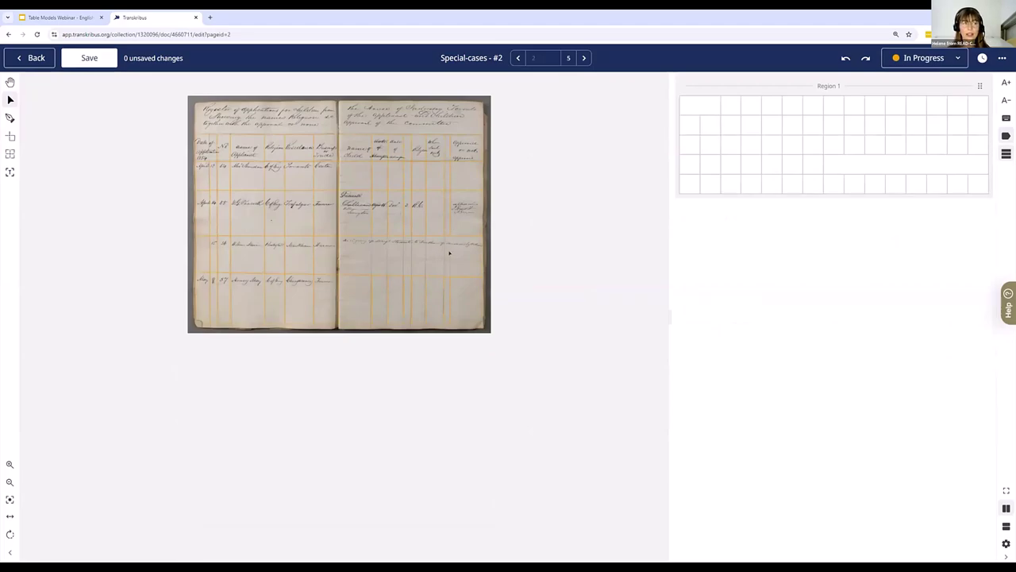
scroll(447, 259, "up", 3)
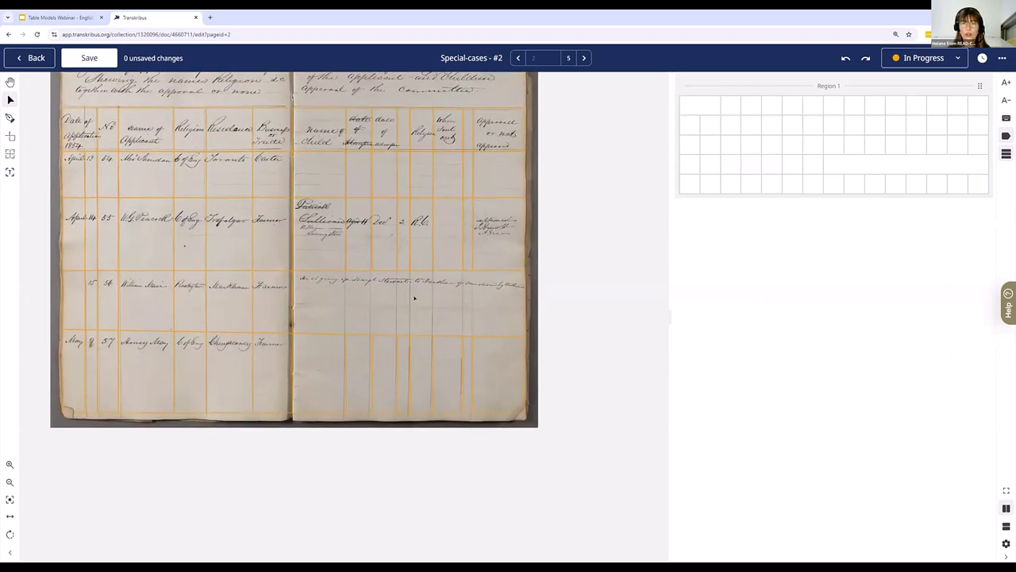
scroll(414, 297, "up", 3)
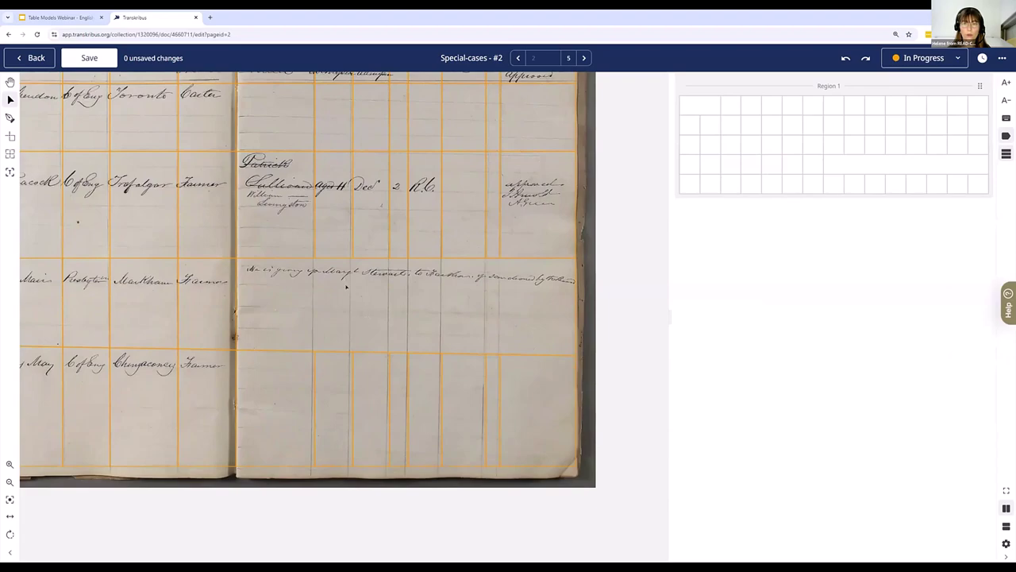
left_click(334, 243)
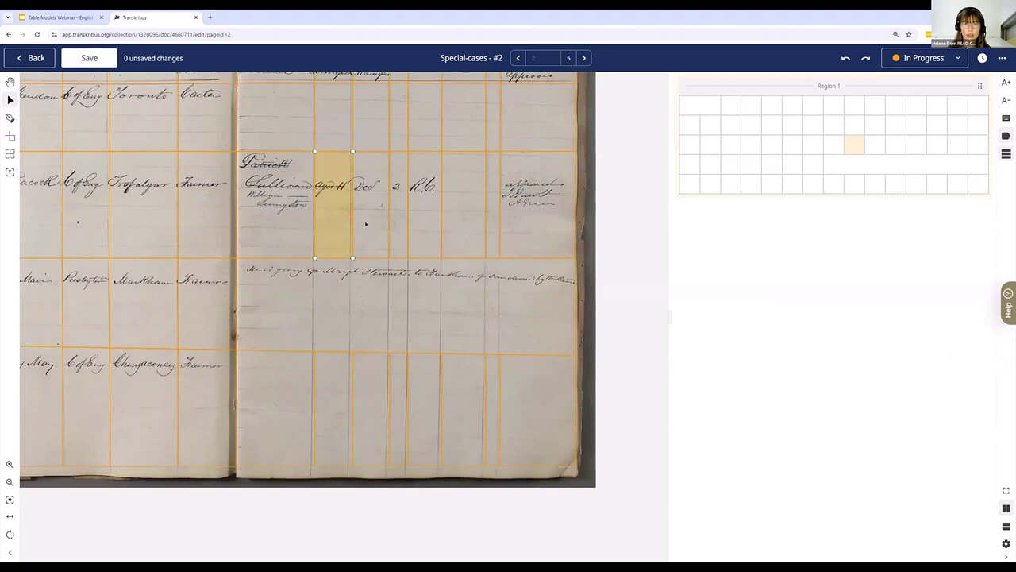
left_click(369, 216, "shift")
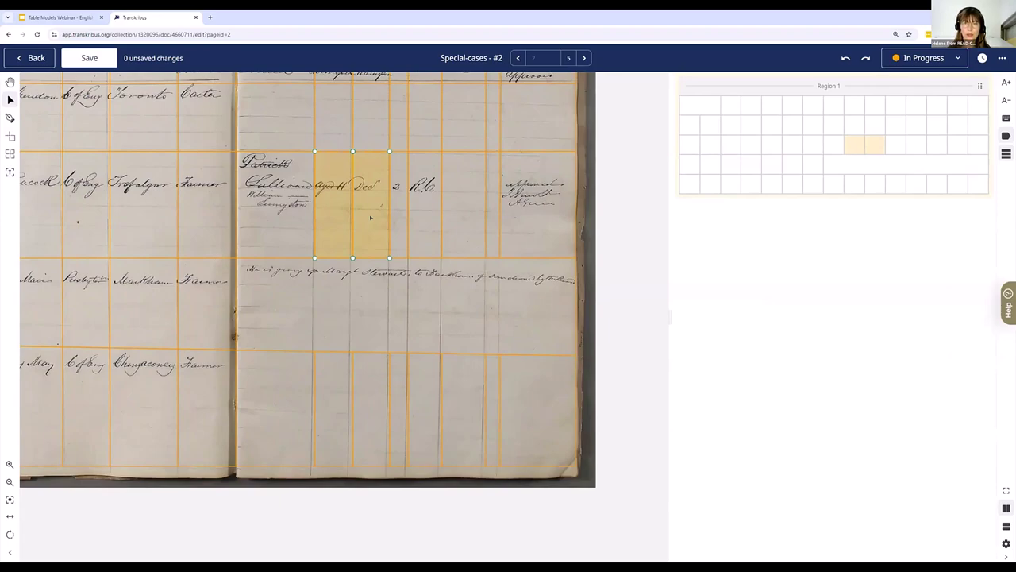
key("m")
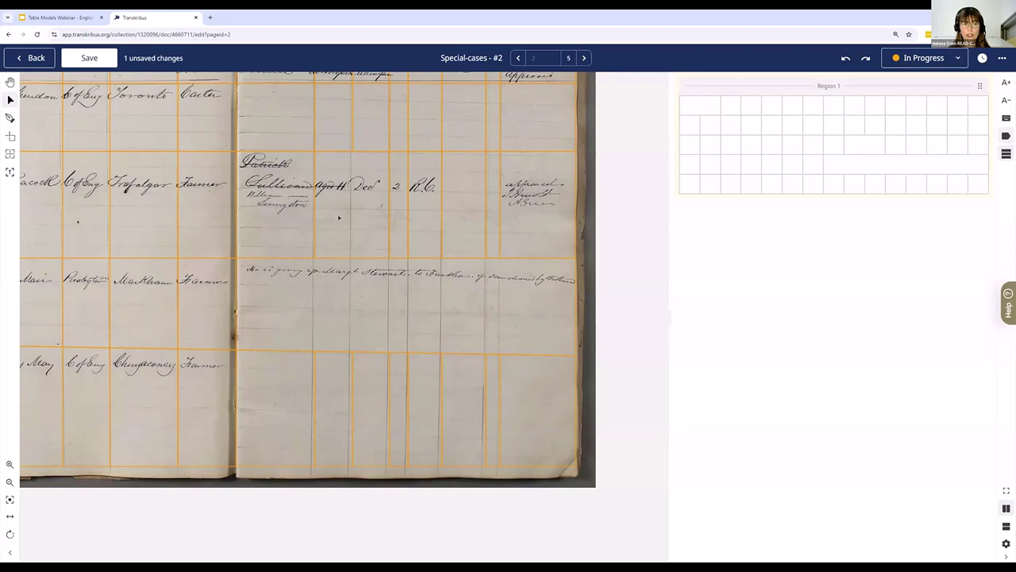
scroll(338, 218, "down", 3)
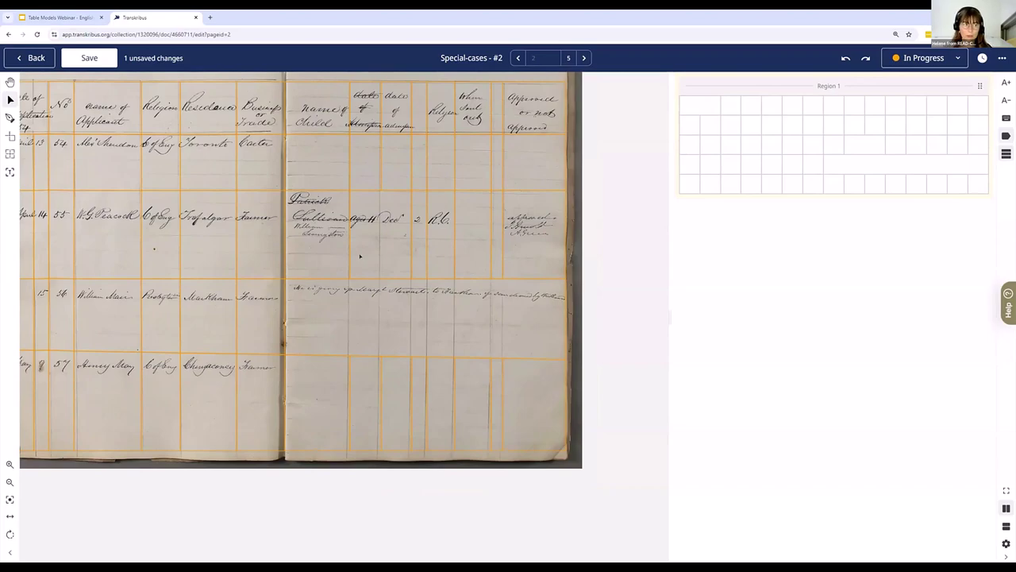
left_click(584, 58)
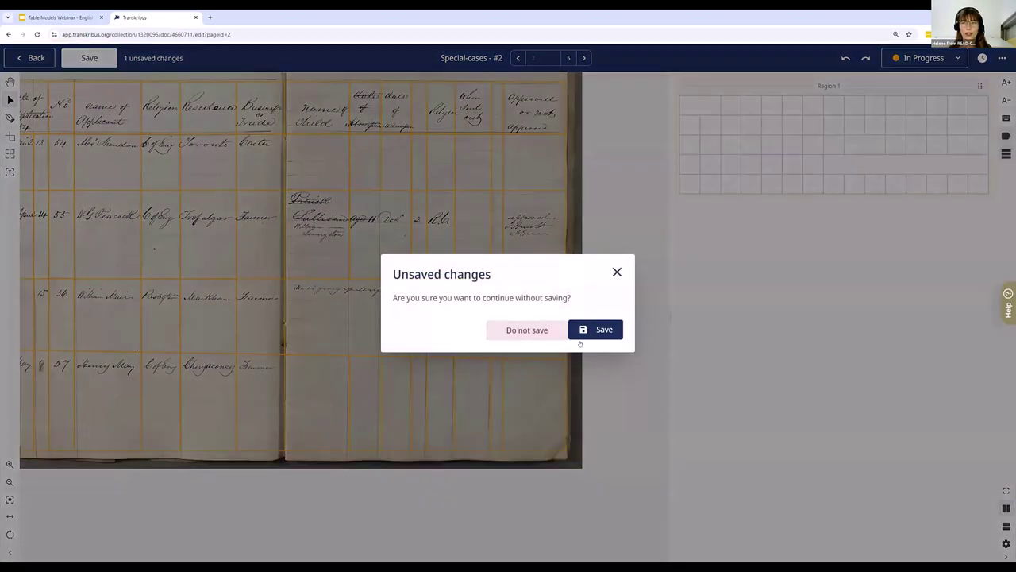
left_click(603, 329)
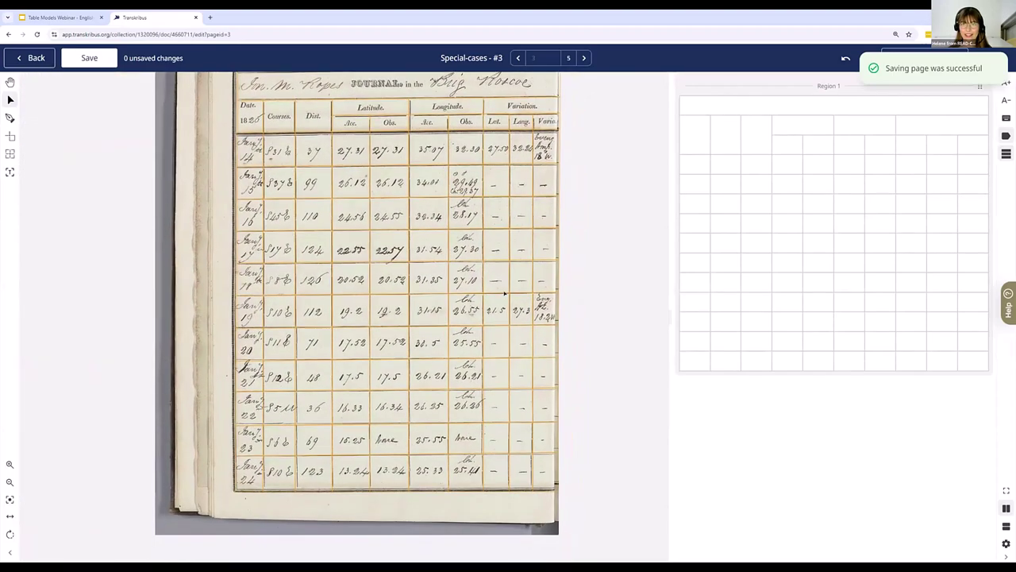
Step: Examine the table layouts on pages 3 to 5: the journal's nested headers, the cell outline around the overflowing note, and the dense Union Township table
scroll(414, 170, "up", 2)
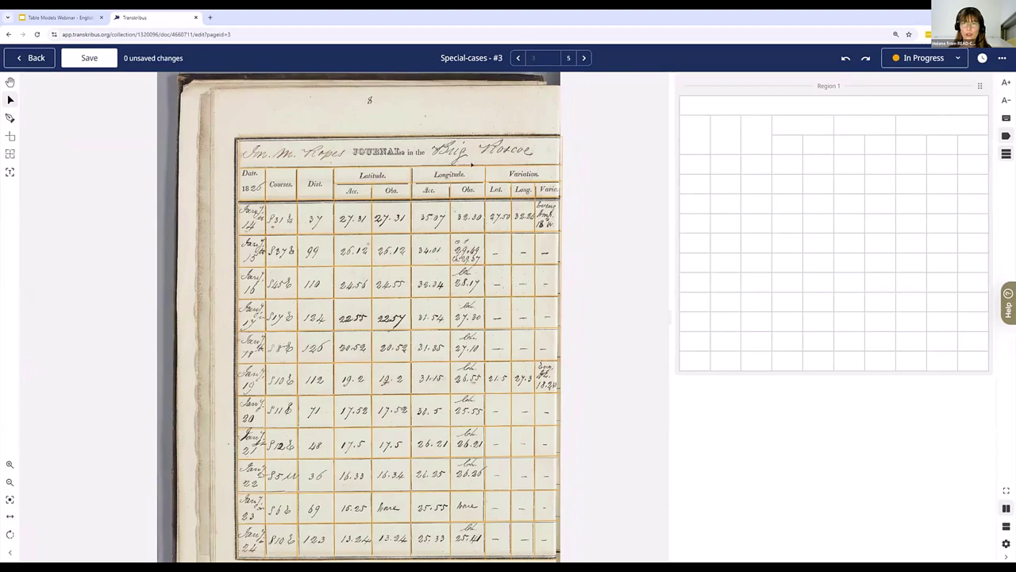
left_click(583, 58)
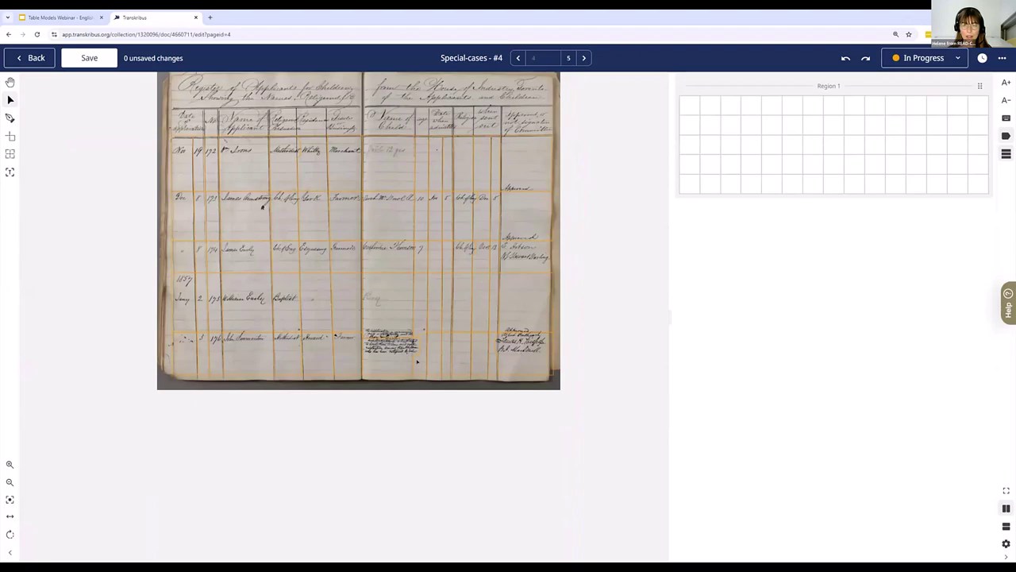
scroll(417, 362, "up", 5)
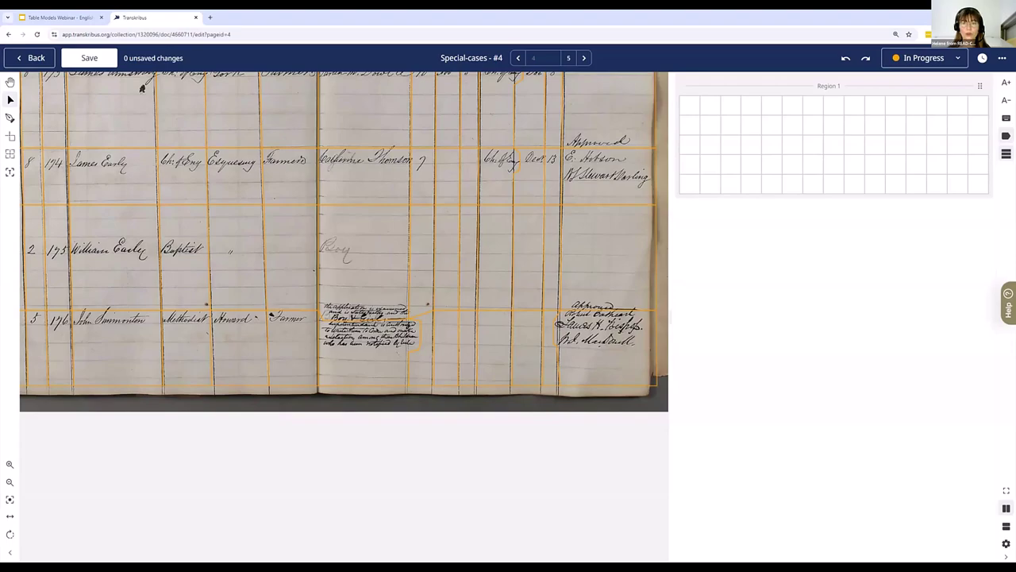
left_click(584, 57)
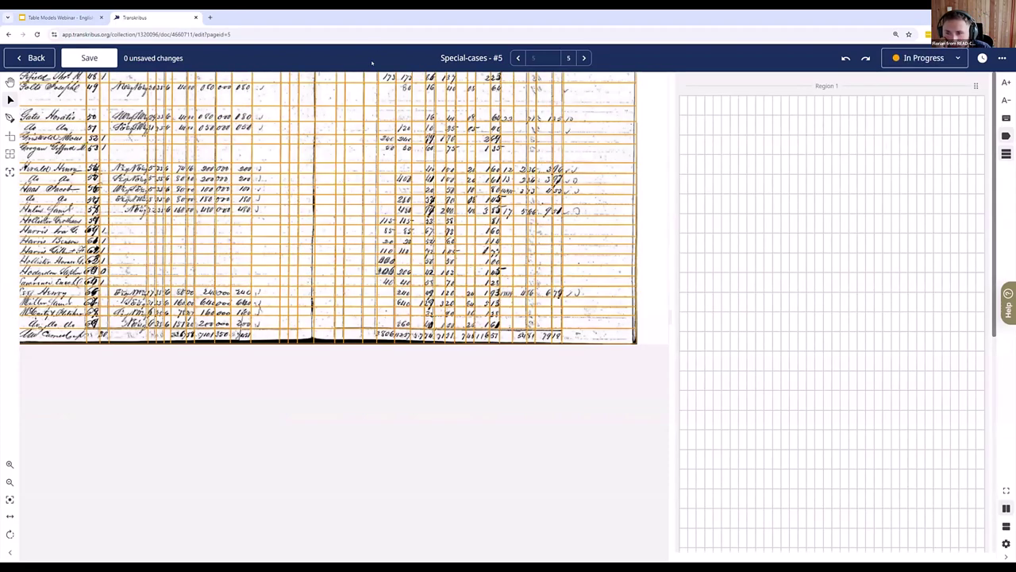
left_click(518, 57)
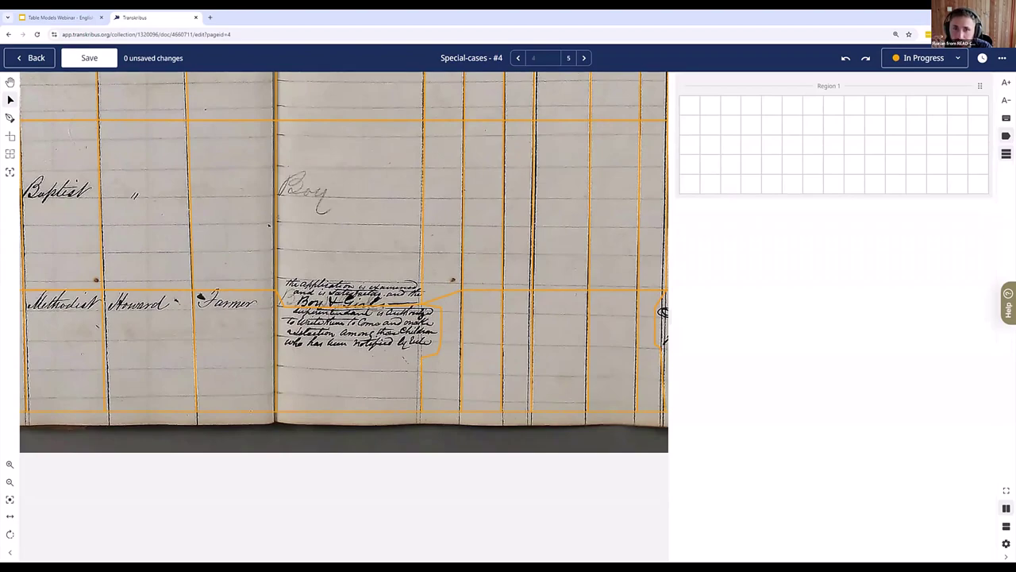
scroll(343, 326, "down", 4)
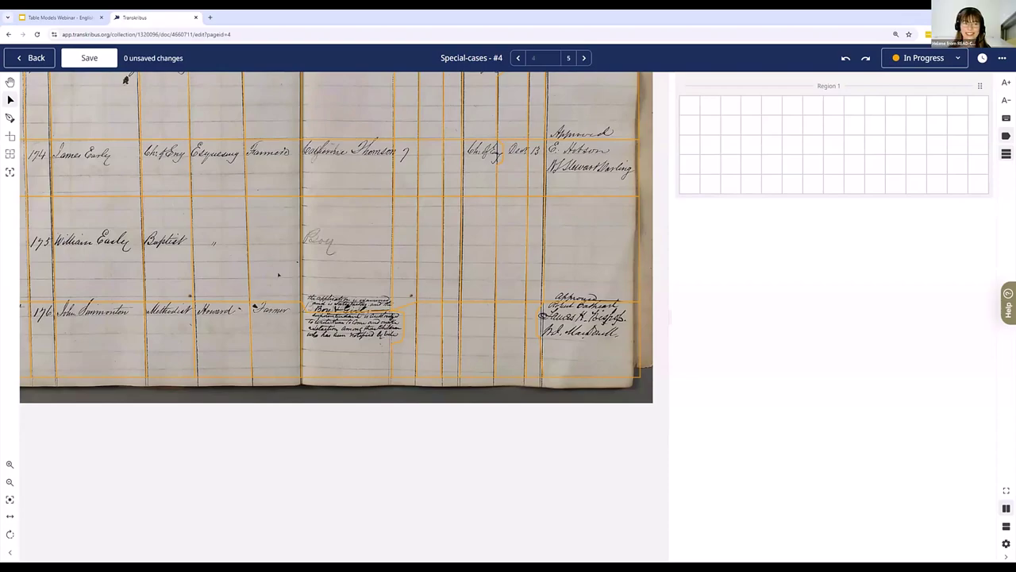
left_click(583, 58)
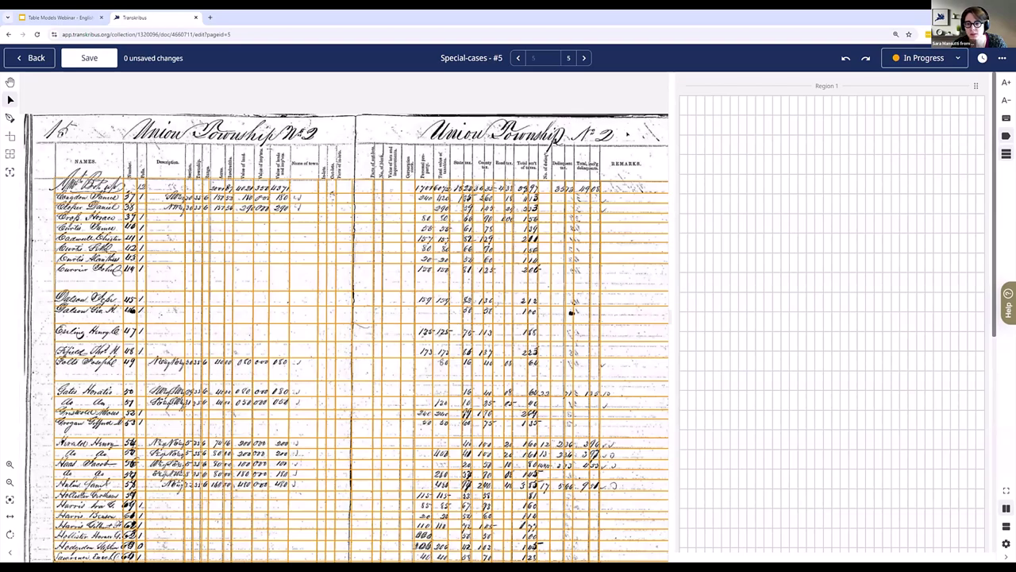
scroll(343, 337, "right", 3)
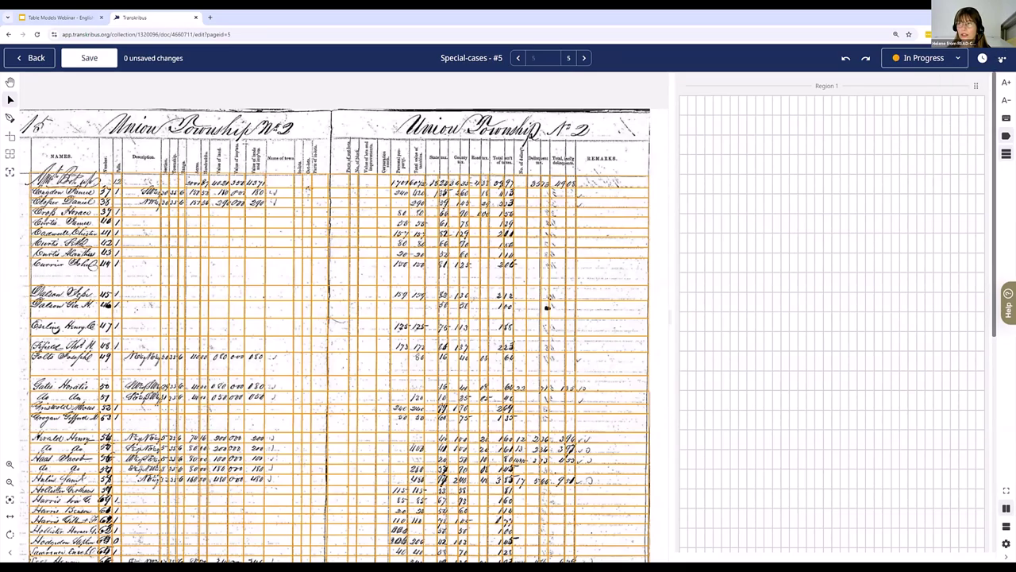
Step: Open the editor's list of keyboard shortcuts and review its Tagging, Selection, Create or delete, and Edit sections
left_click(1002, 59)
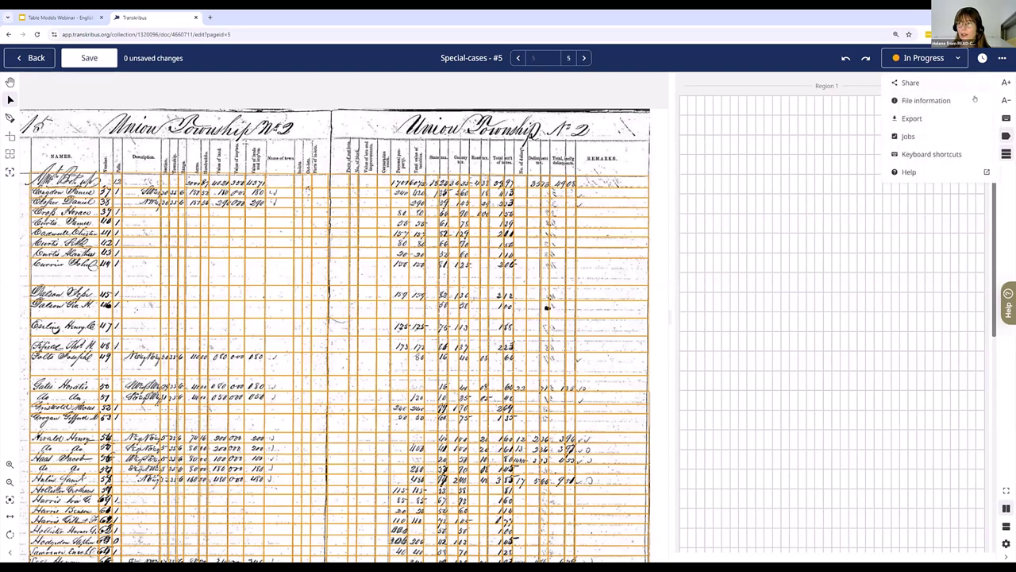
left_click(964, 158)
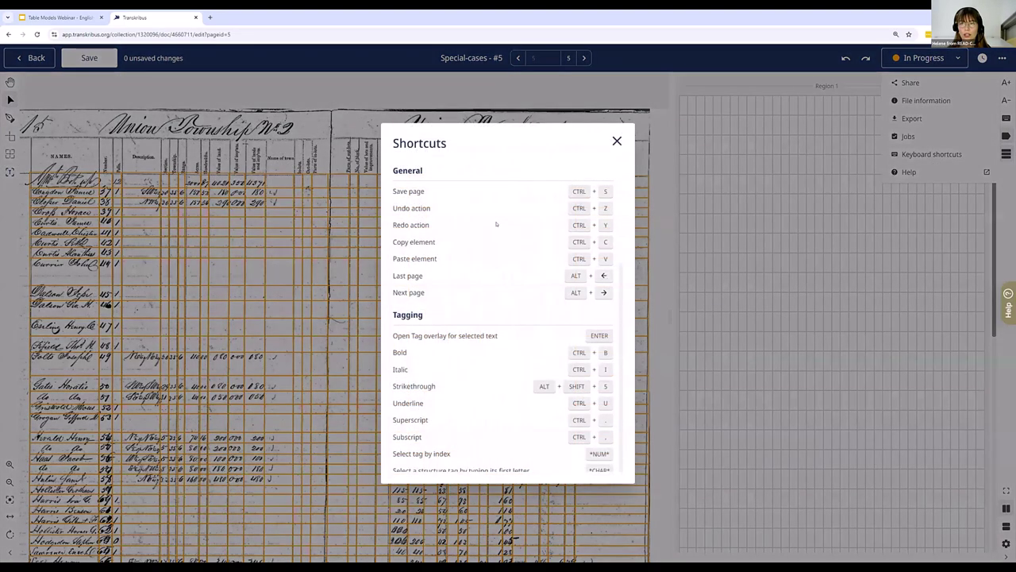
scroll(497, 224, "down", 5)
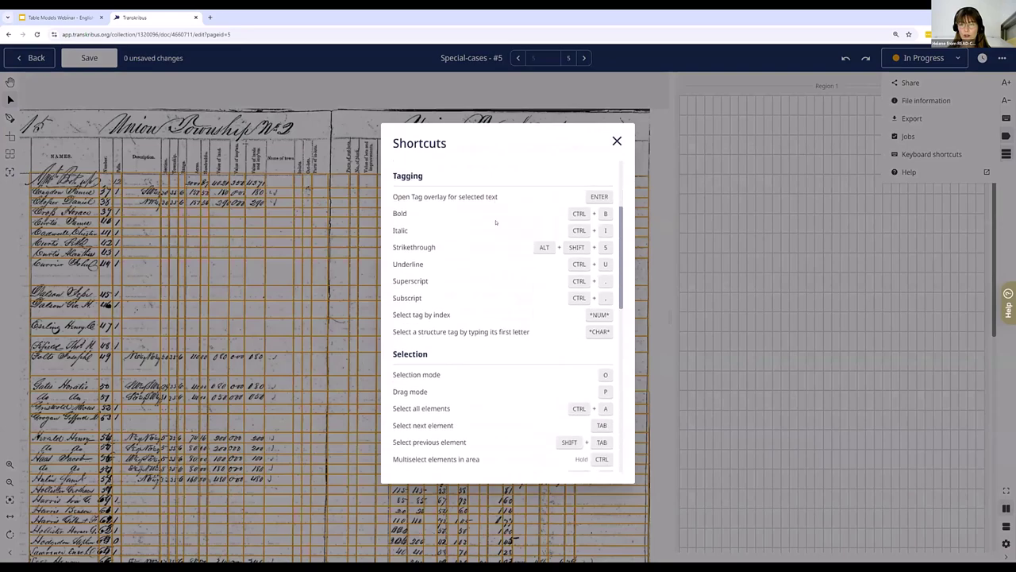
scroll(496, 224, "down", 5)
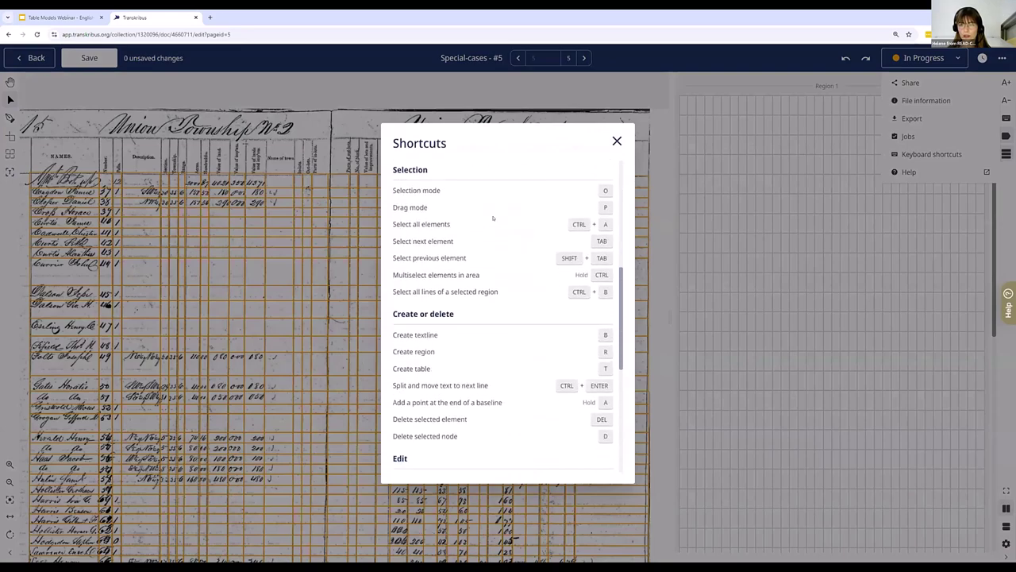
scroll(476, 278, "down", 1)
scroll(459, 305, "down", 3)
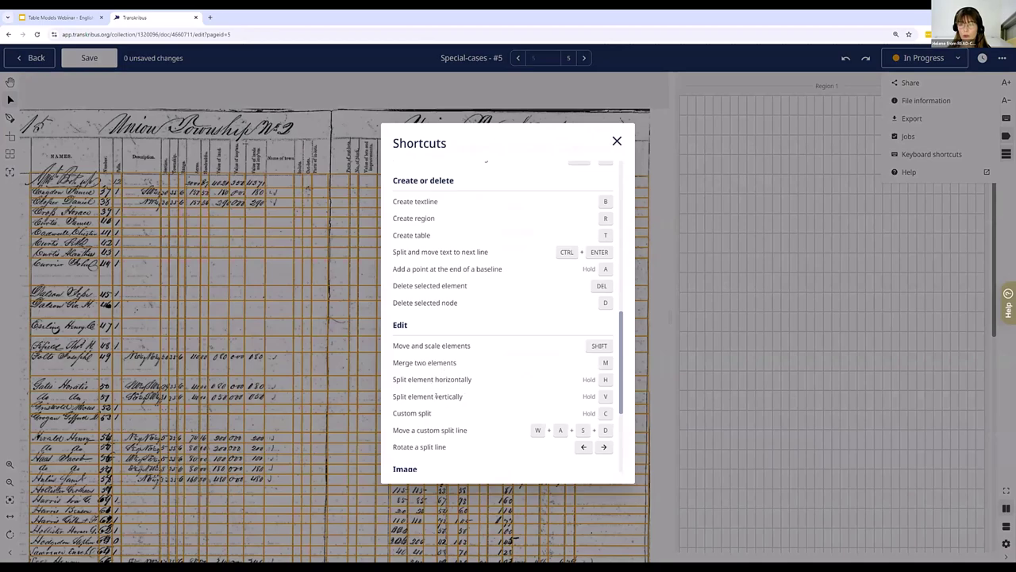
scroll(438, 389, "down", 1)
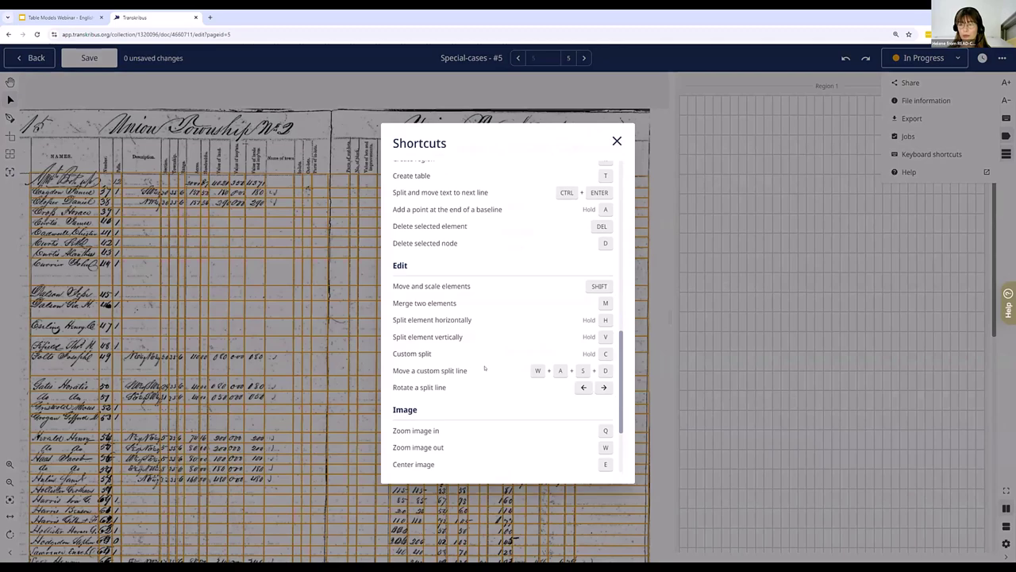
scroll(485, 367, "down", 2)
scroll(484, 365, "up", 5)
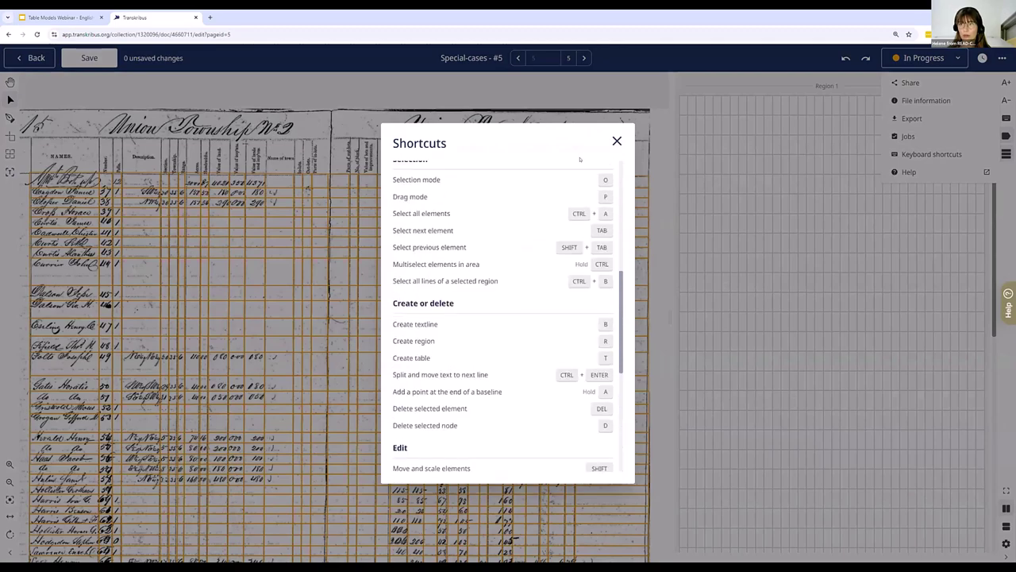
scroll(517, 270, "up", 5)
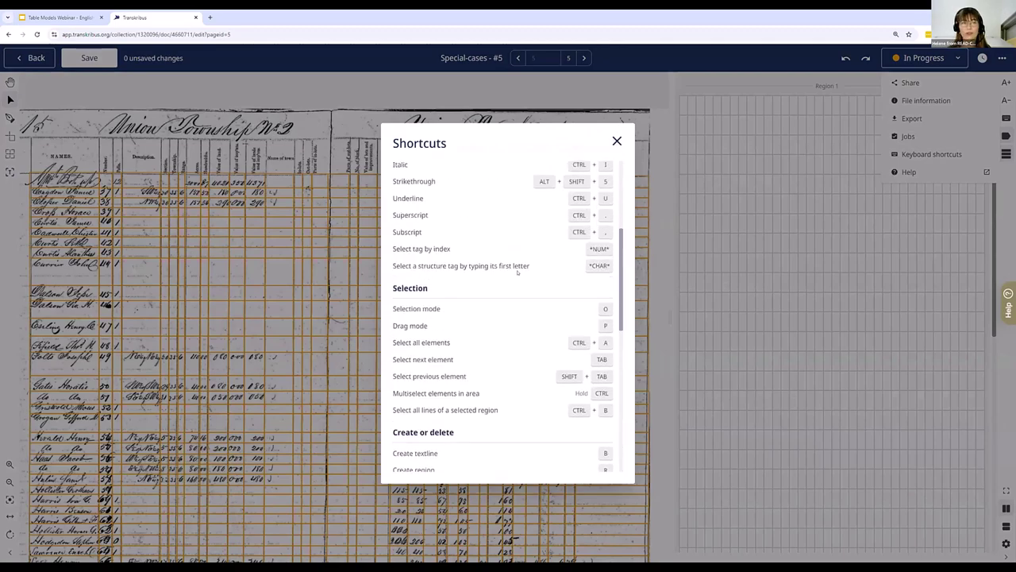
scroll(494, 257, "down", 2)
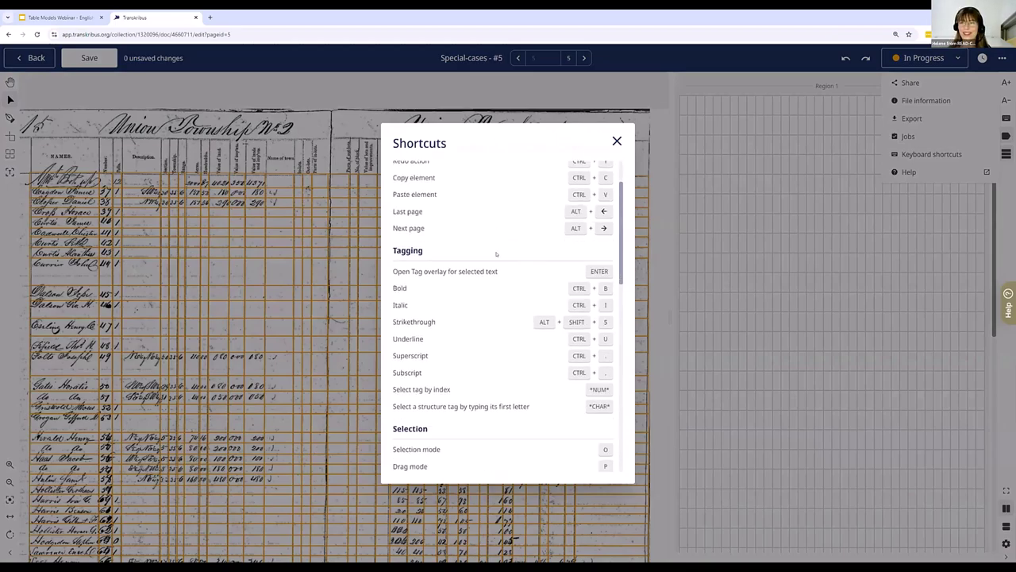
Step: Close the list of keyboard shortcuts and leave the Special-cases document
scroll(612, 177, "up", 2)
left_click(617, 140)
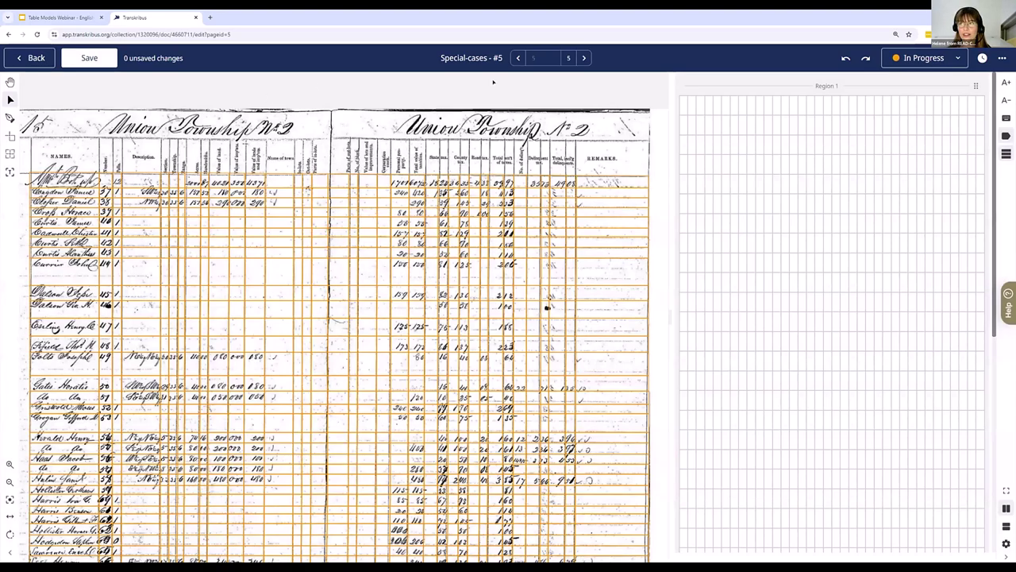
left_click(37, 57)
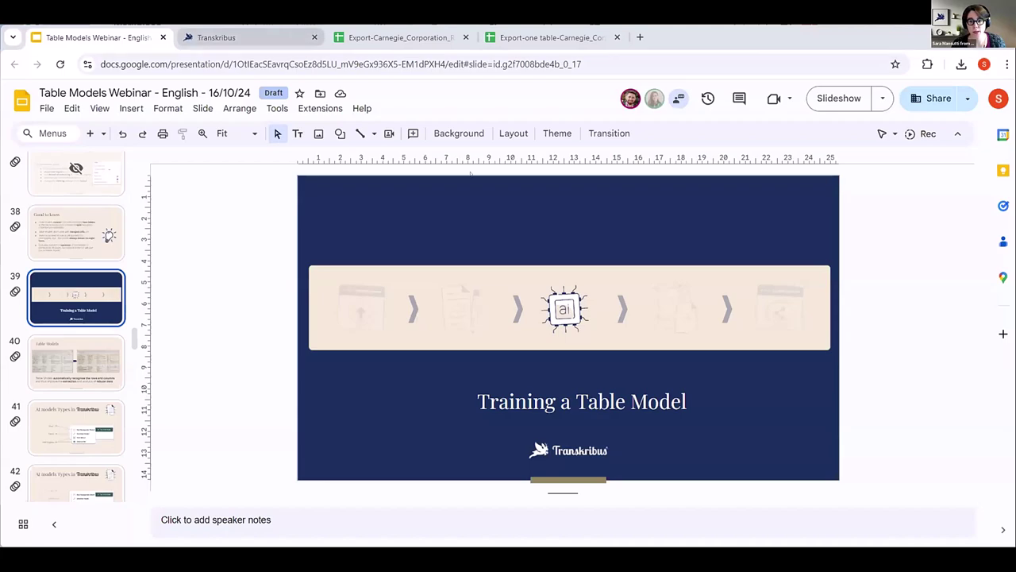
Step: In Transkribus, open page 1 of the GT Carnegie Corporation Register and examine how its Ground Truth table cells are marked up
left_click(199, 38)
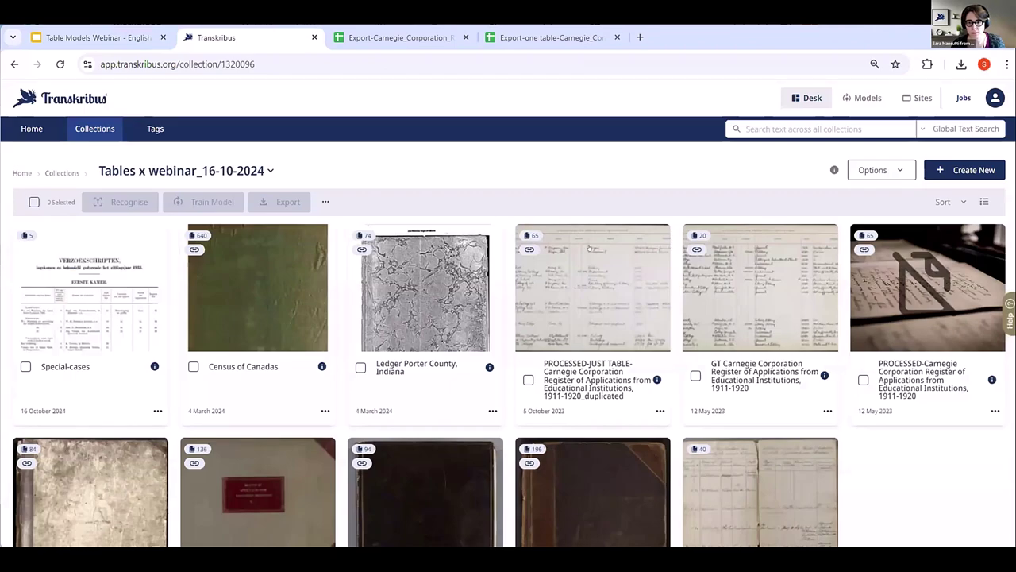
left_click(687, 266)
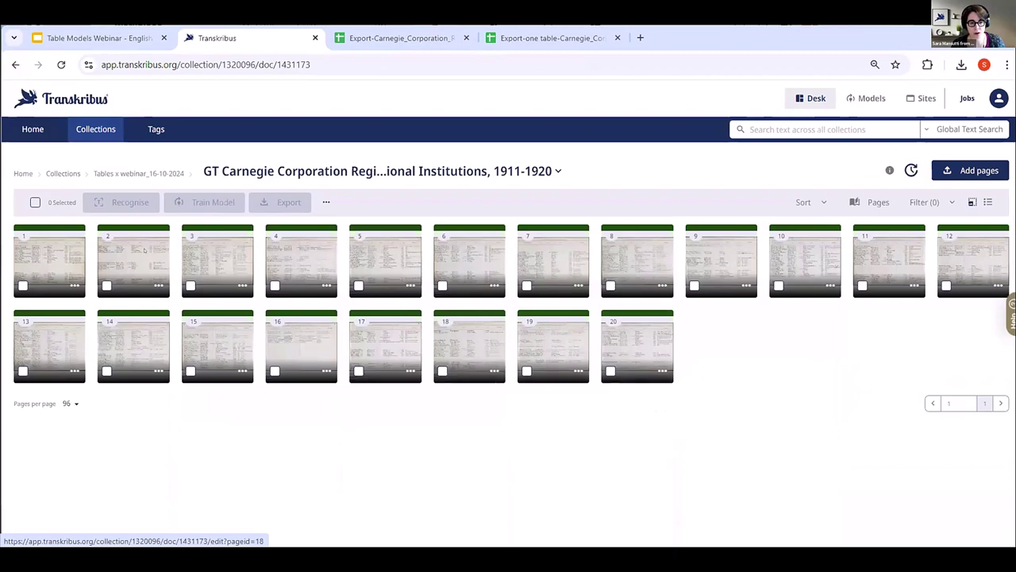
left_click(62, 249)
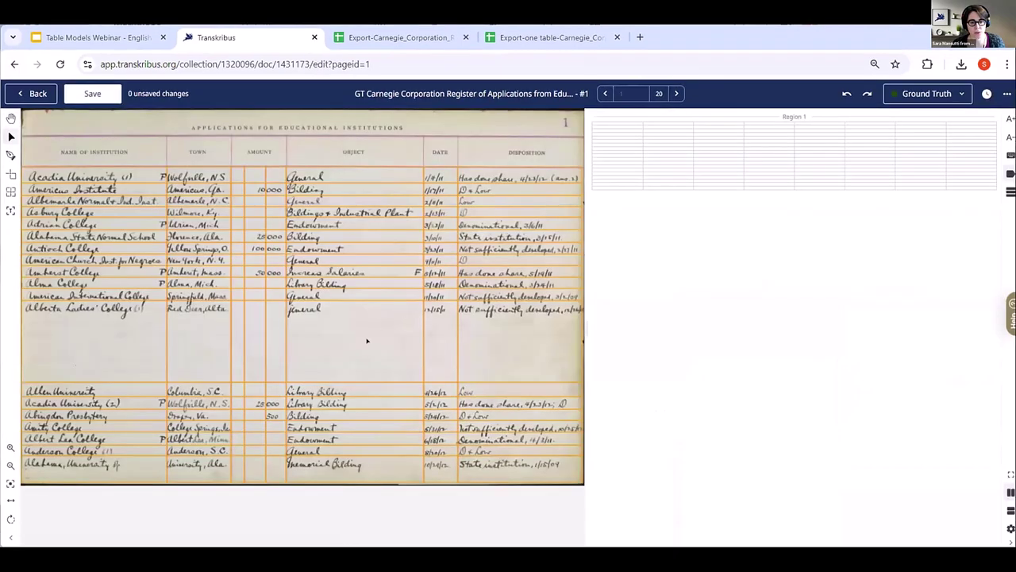
left_click(367, 341)
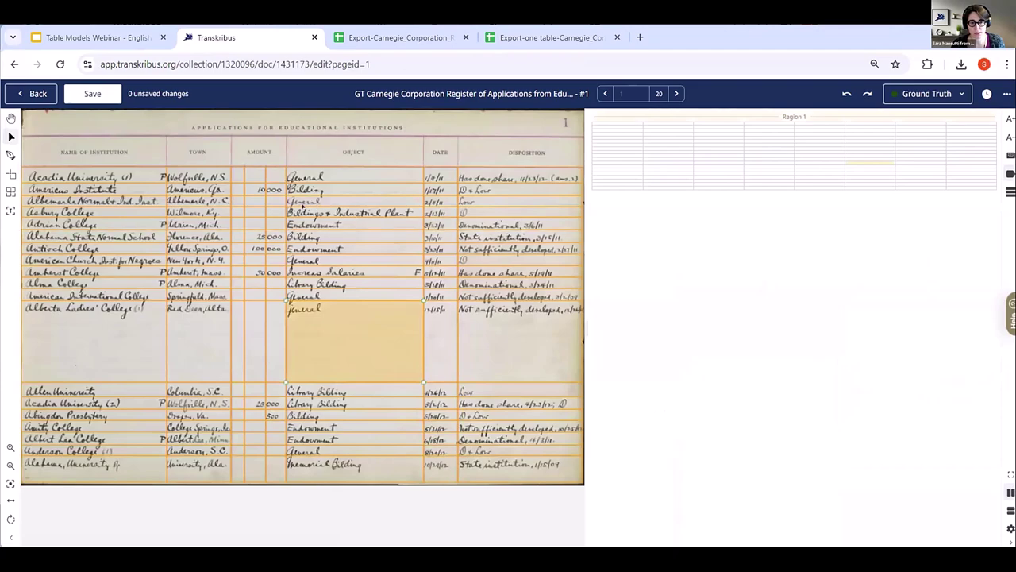
scroll(324, 178, "down", 2)
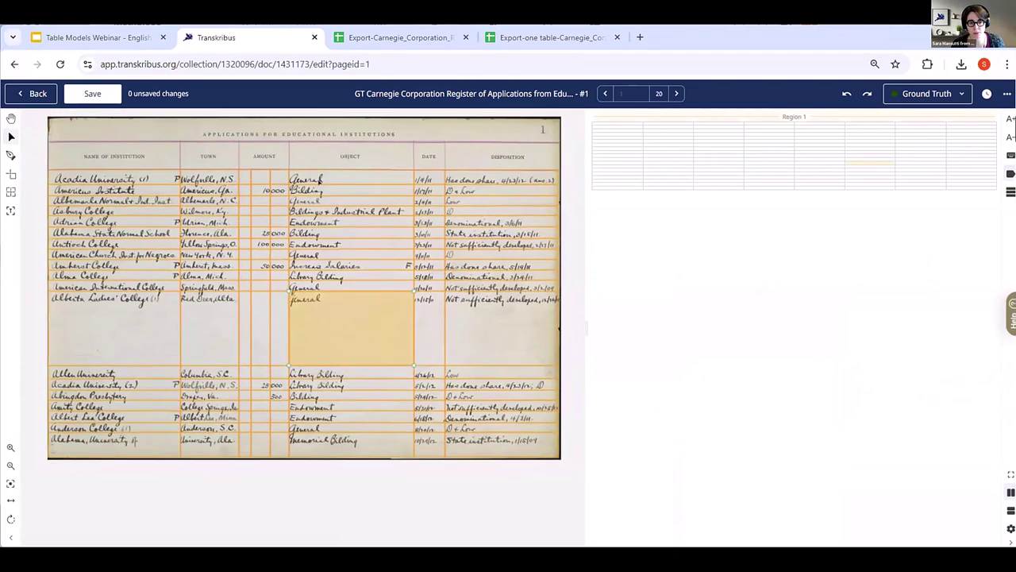
left_click(324, 178)
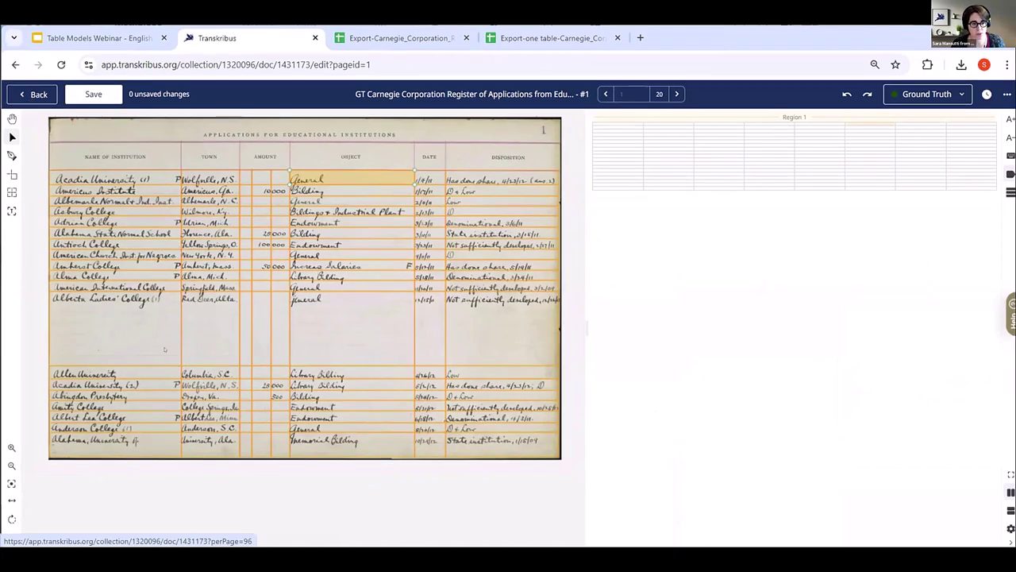
Step: Return to the Tables x webinar_16-10-2024 collection, select the GT Carnegie Corporation Register, and begin training a Table Model with it
left_click(32, 94)
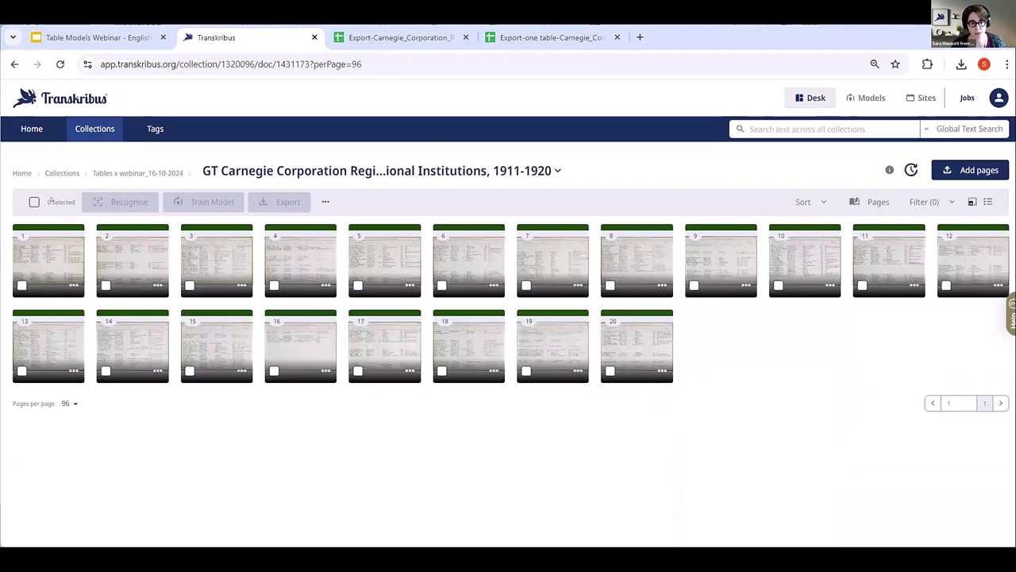
left_click(155, 174)
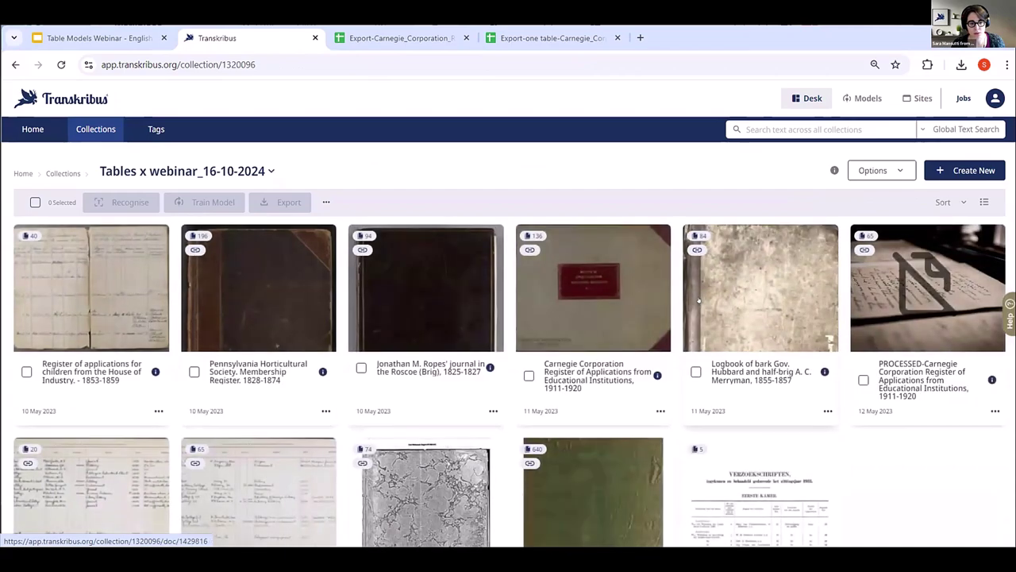
scroll(36, 469, "down", 2)
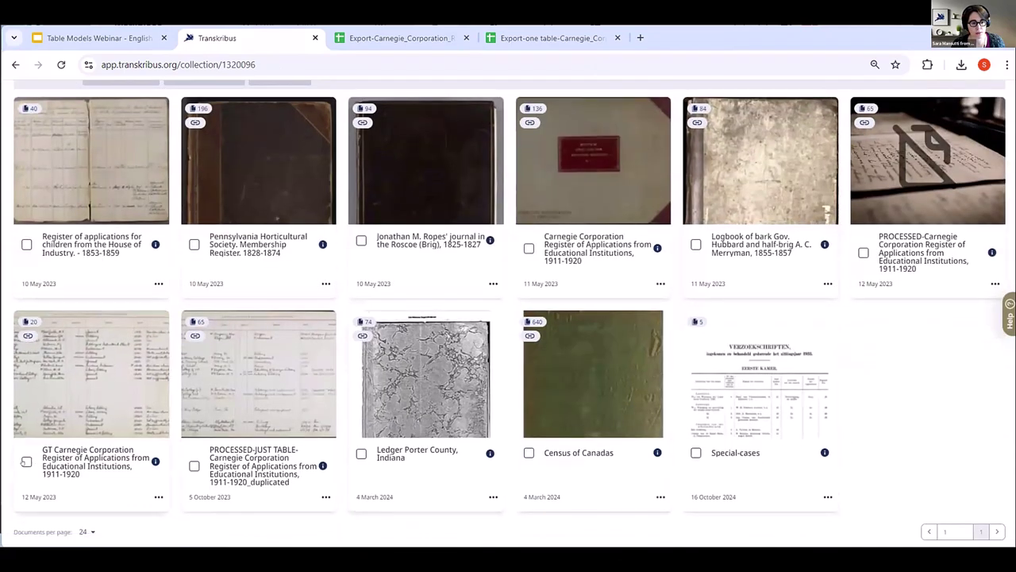
left_click(26, 462)
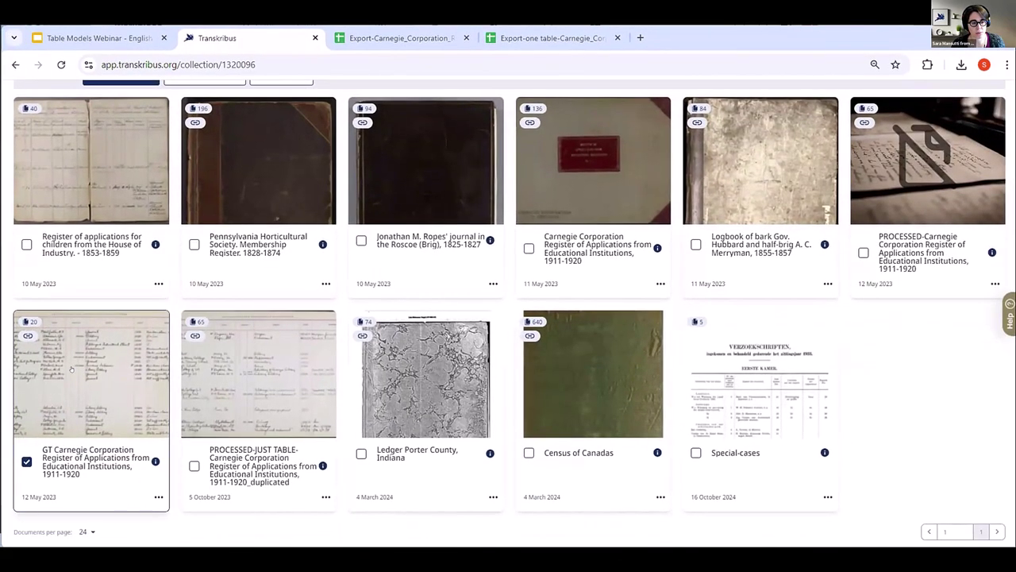
scroll(65, 356, "up", 2)
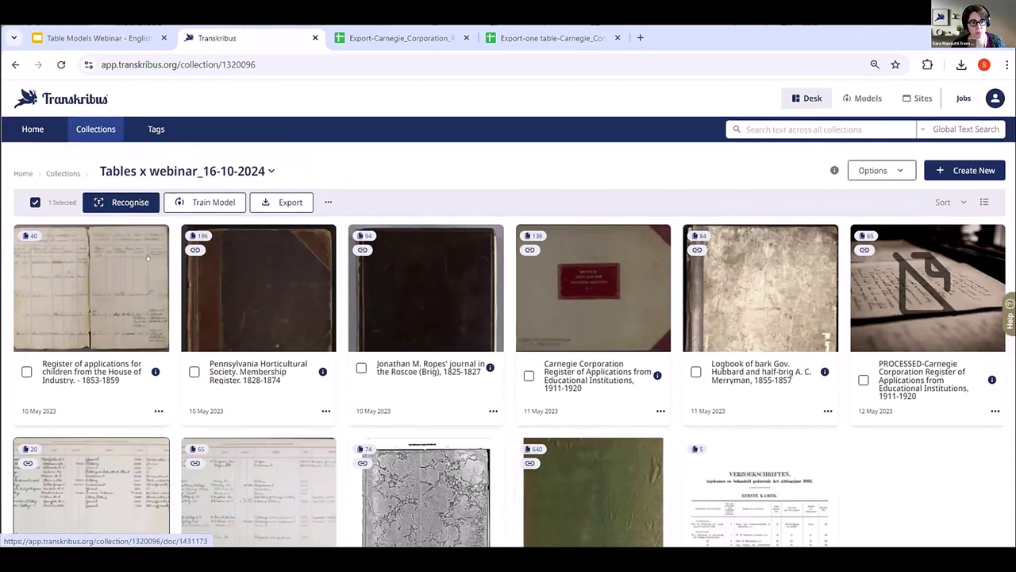
left_click(191, 203)
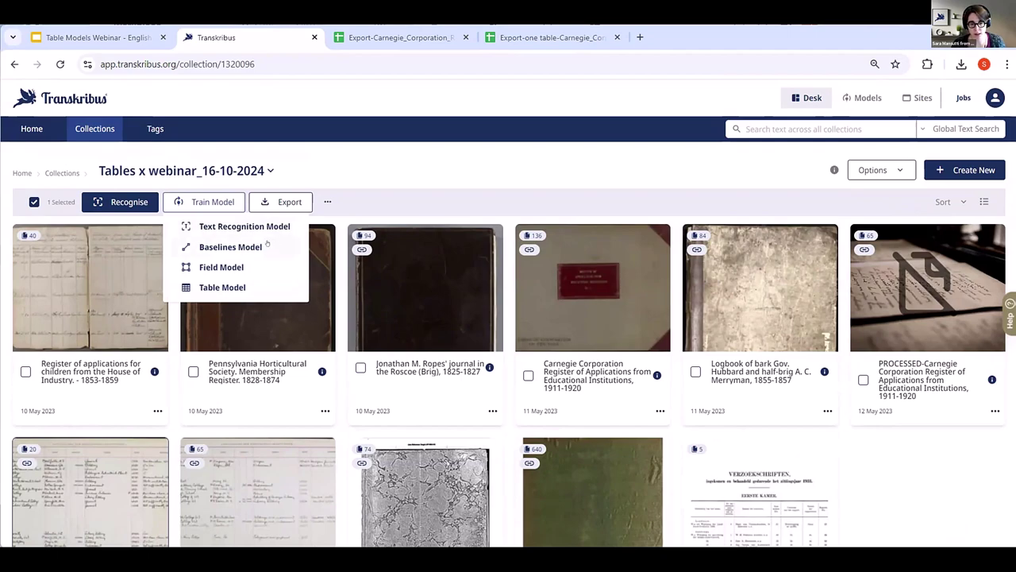
left_click(224, 288)
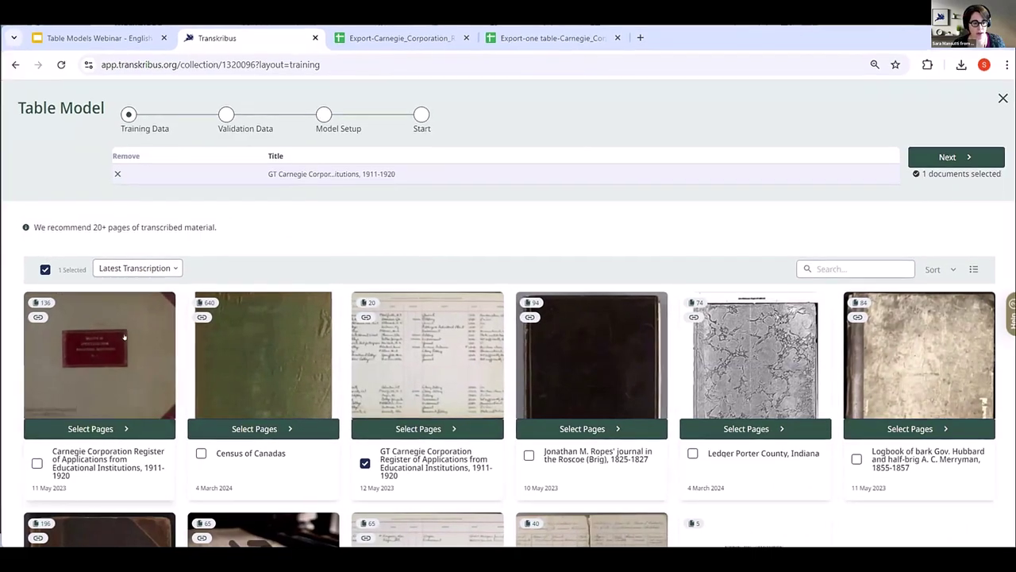
Step: Keep the Latest Transcription of the GT Carnegie document as training data, accept 10% of selected pages for validation, and proceed to model setup
scroll(95, 317, "down", 2)
scroll(121, 366, "up", 2)
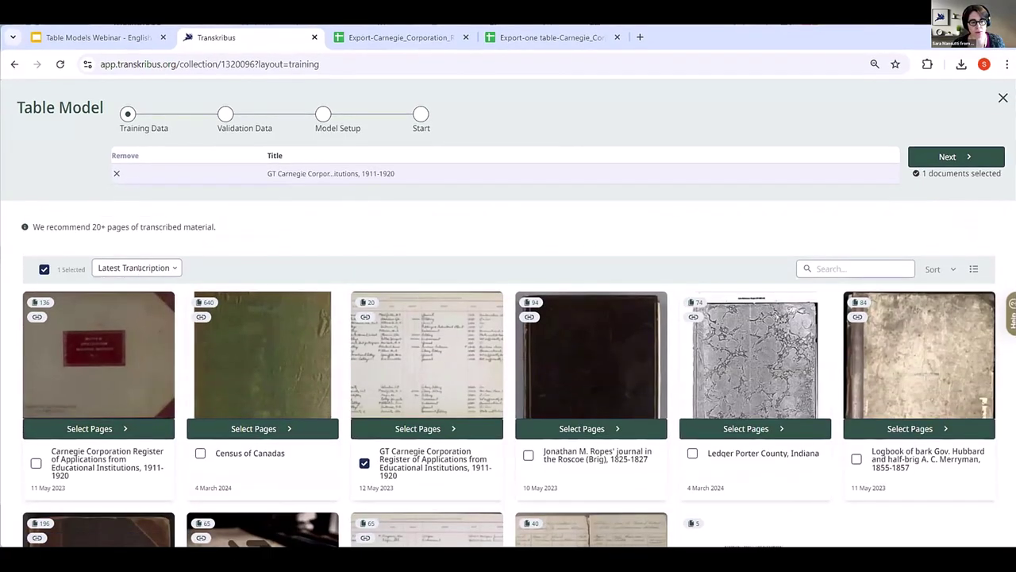
left_click(139, 268)
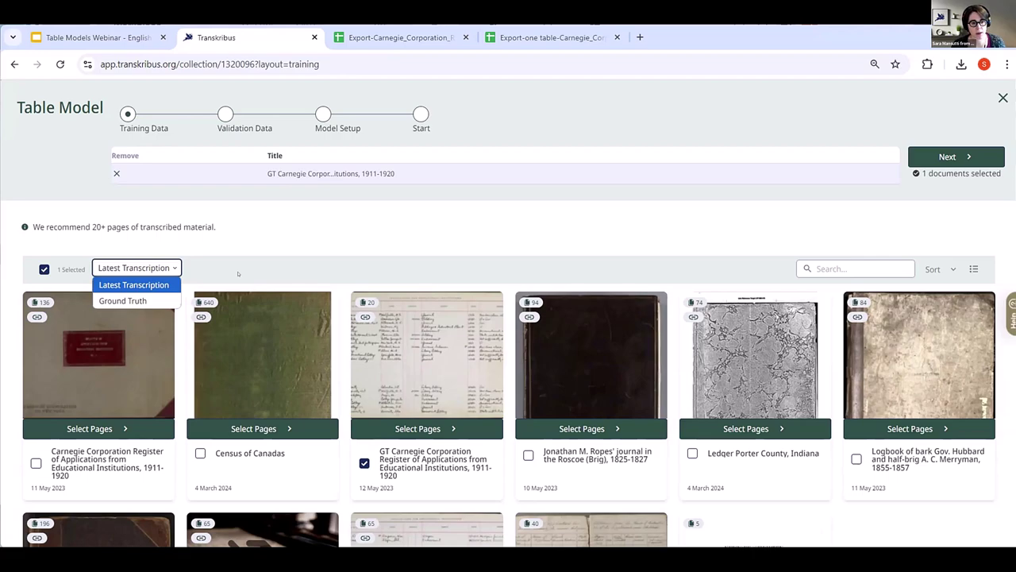
left_click(197, 165)
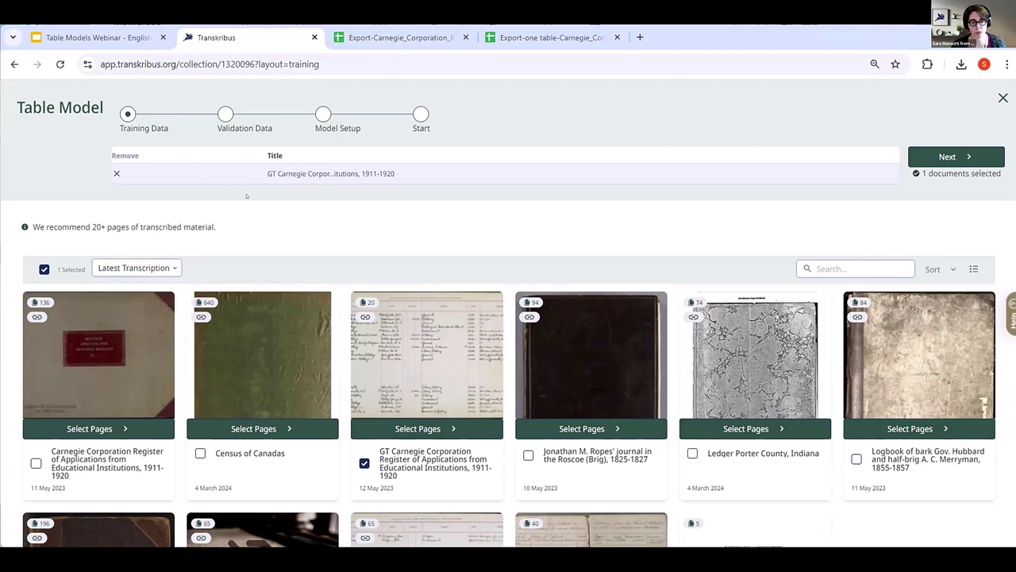
left_click(970, 157)
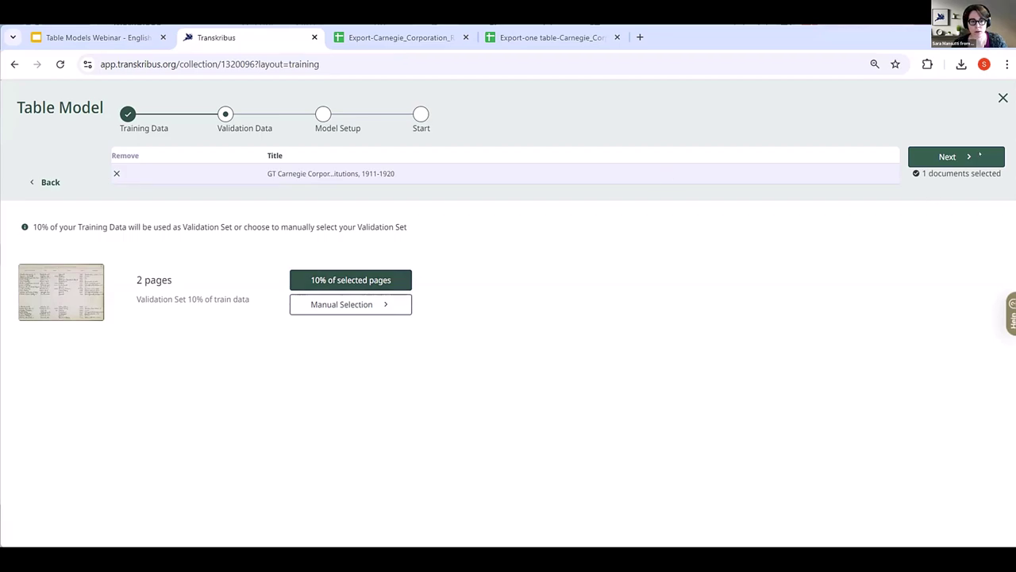
left_click(980, 156)
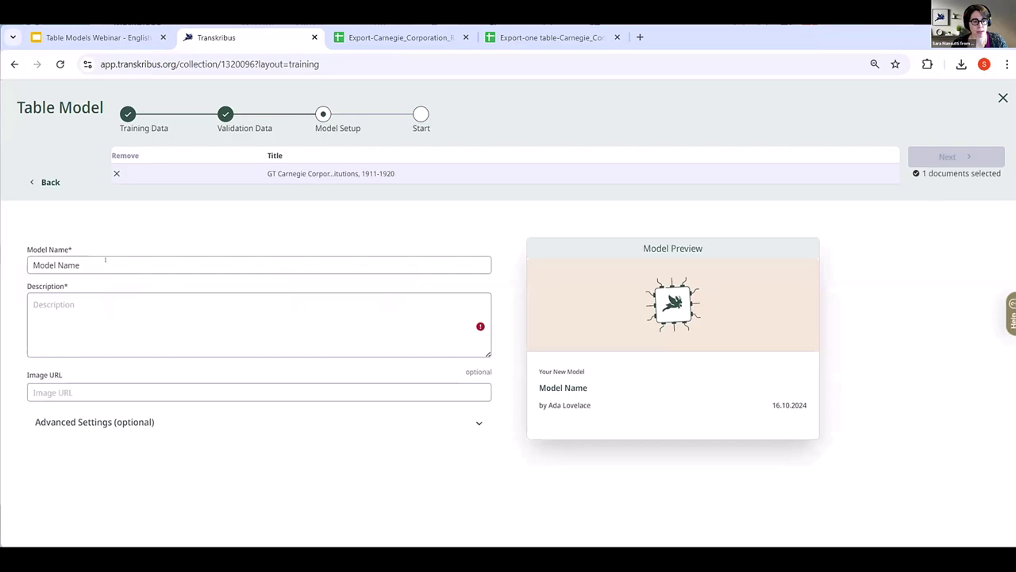
Step: Name the model "Test x webinar" and enter "Details..." as its description
left_click_drag(104, 261, 13, 266)
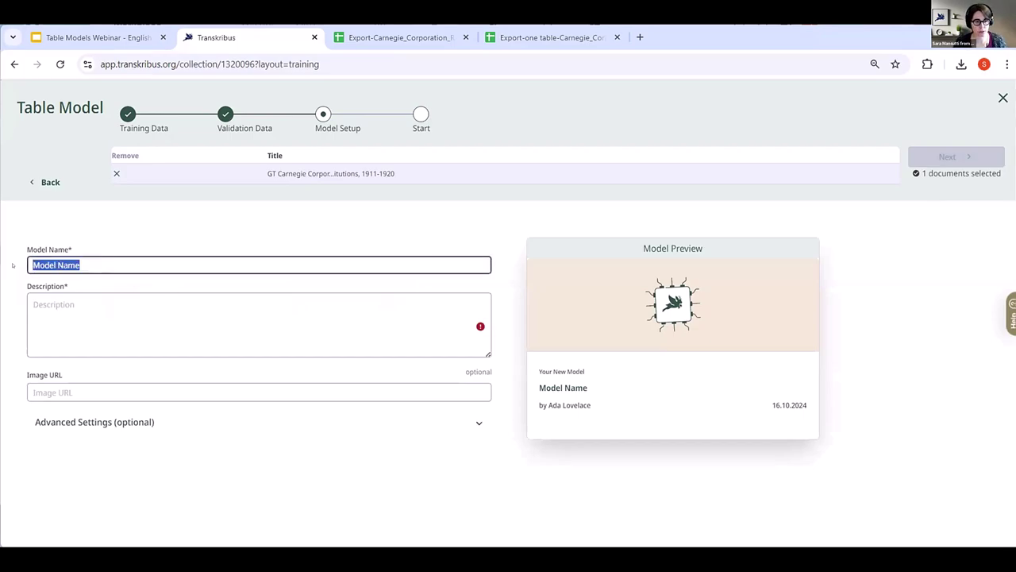
key("BackSpace")
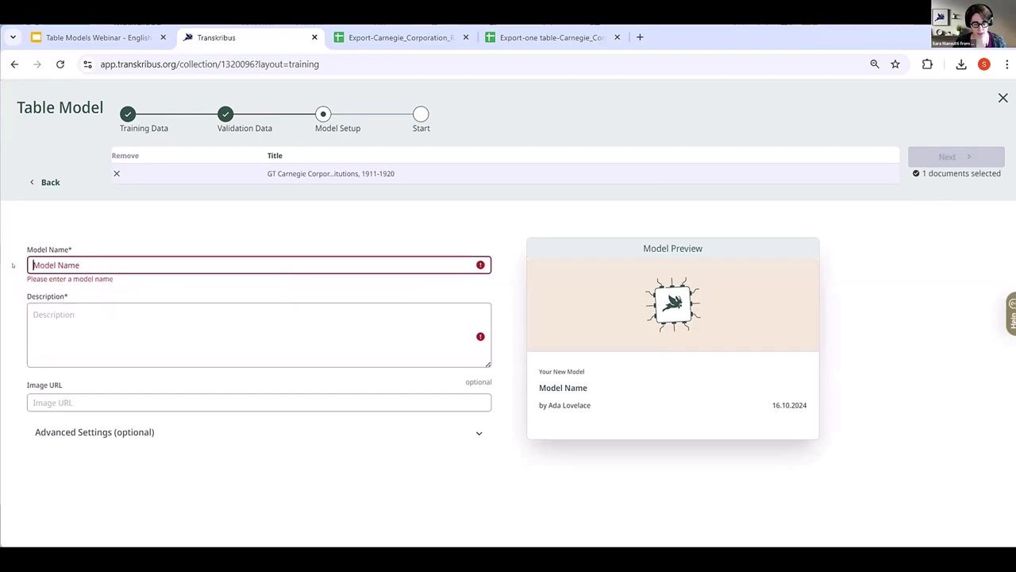
type("T")
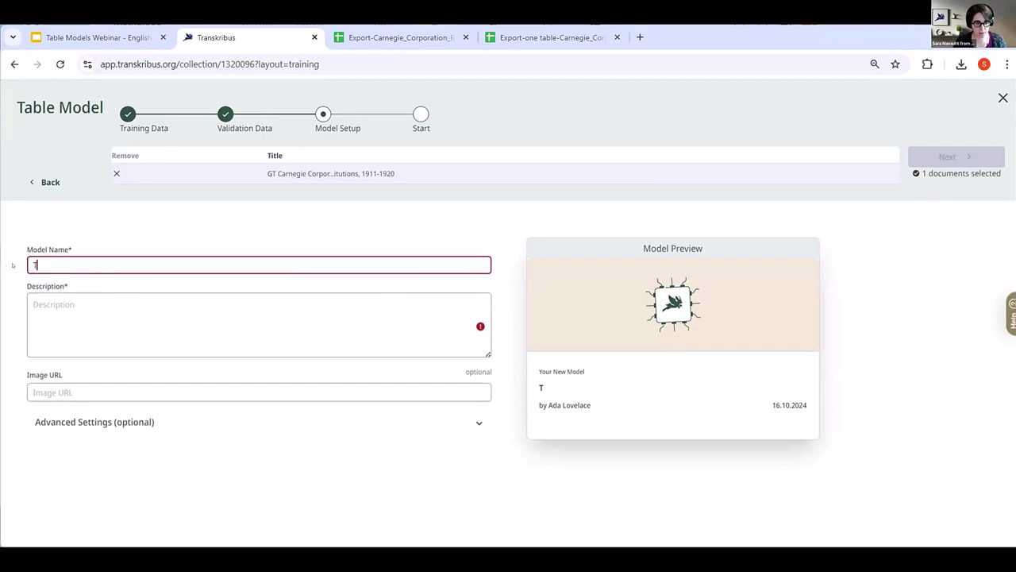
type("est x webinar")
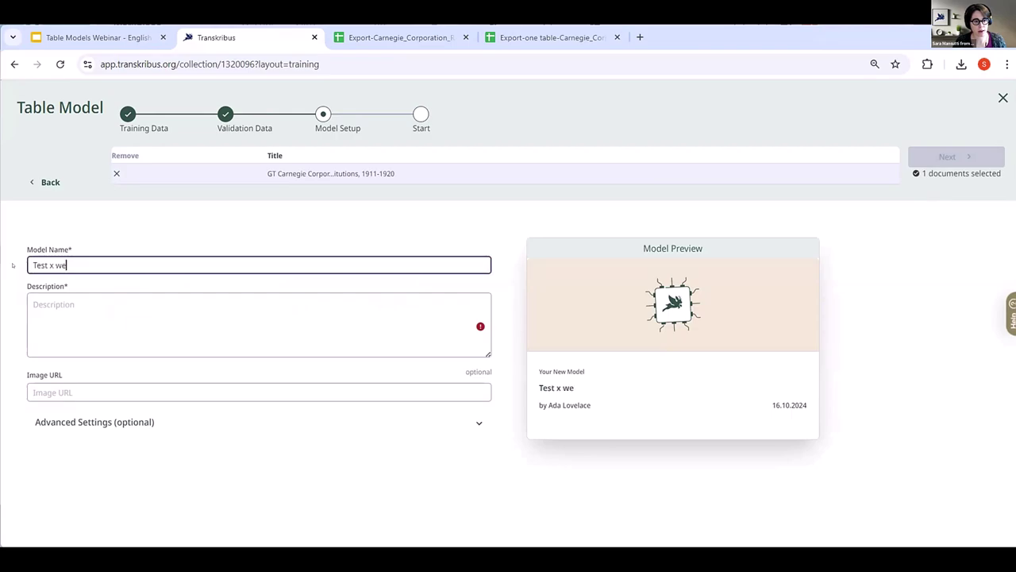
left_click(45, 301)
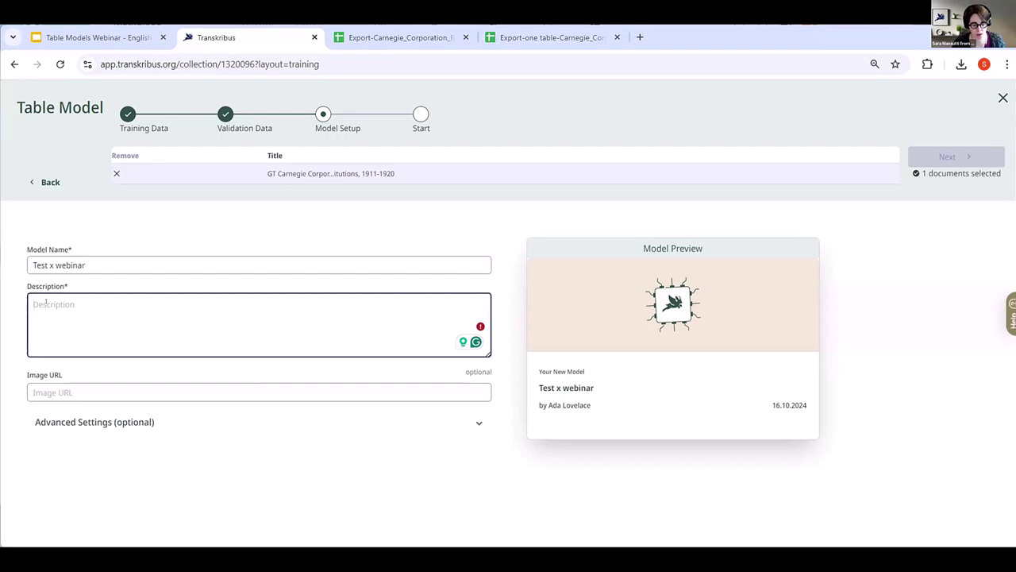
type("Details")
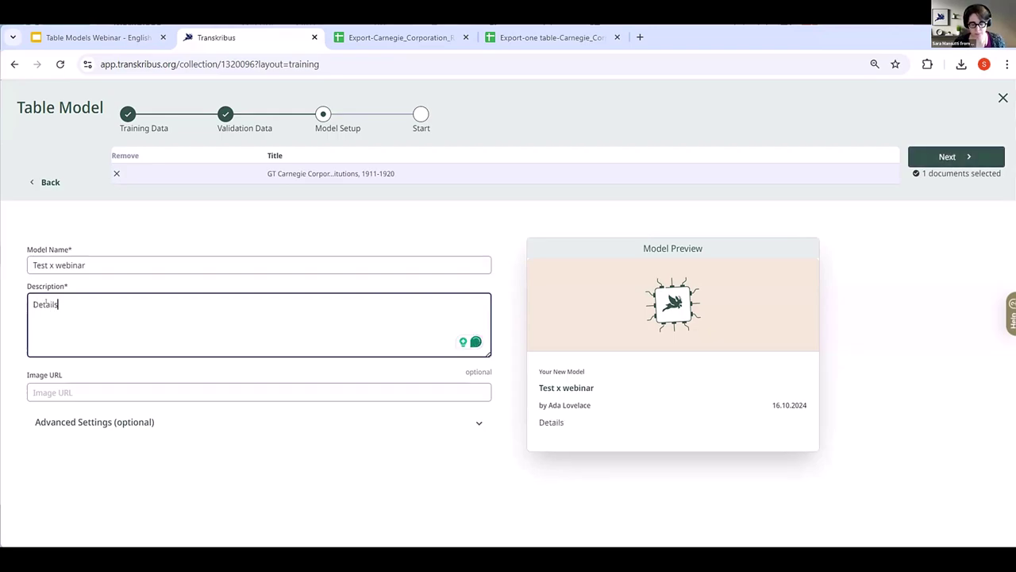
type("...")
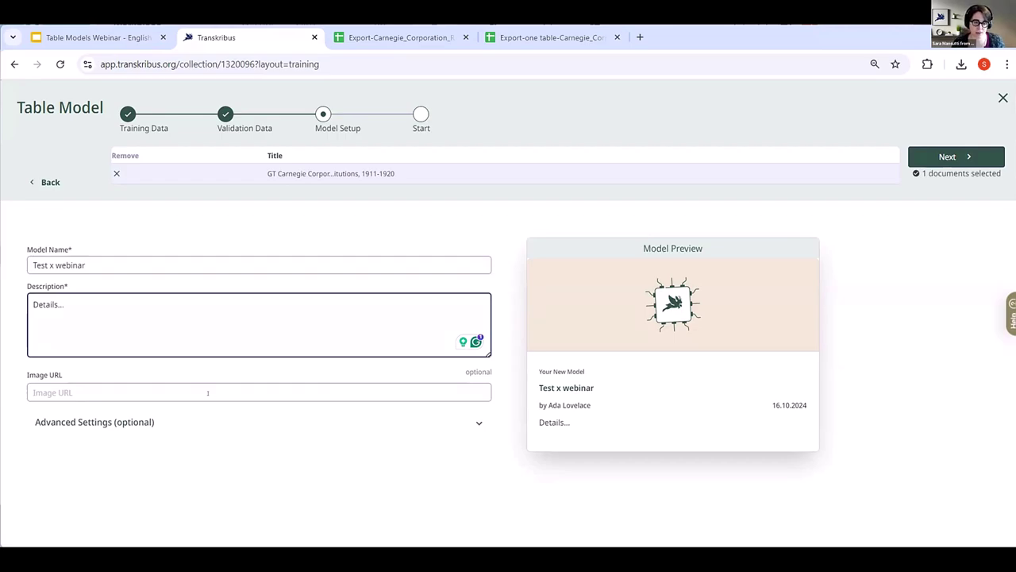
Step: Open the advanced settings, try 10000 training cycles, and restore the value to 5000
left_click(124, 420)
scroll(161, 409, "down", 1)
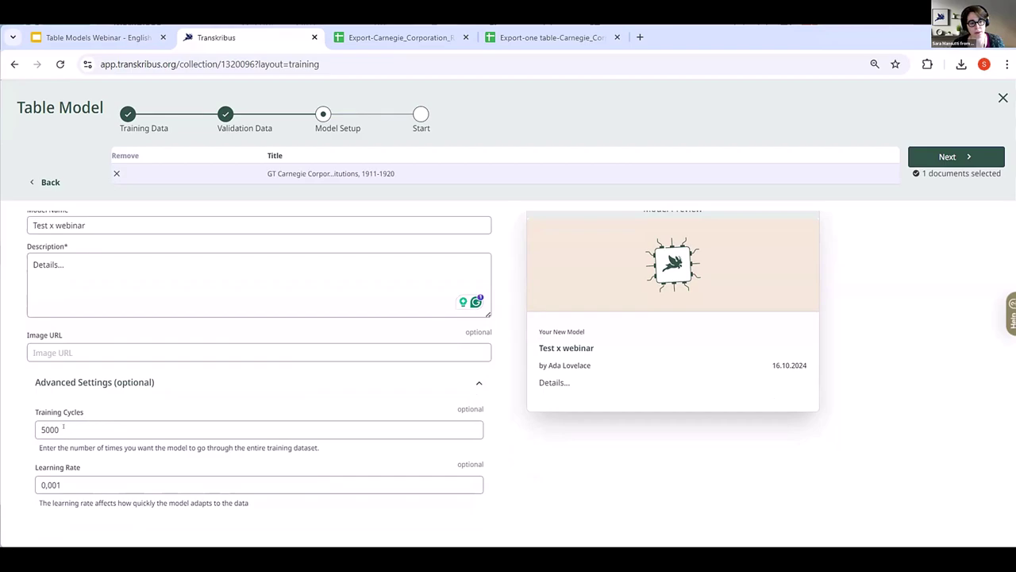
left_click_drag(63, 426, 17, 428)
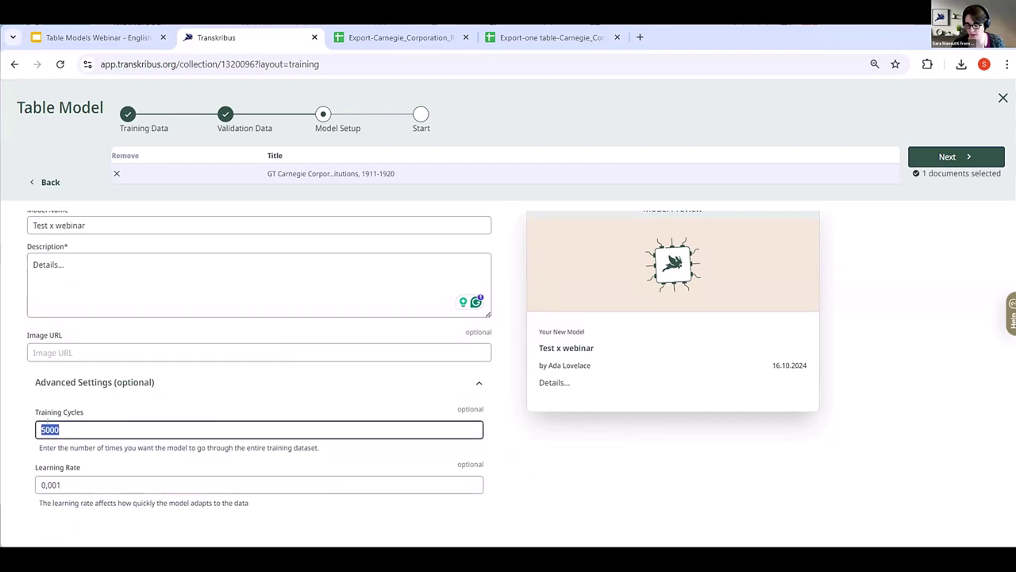
type("1000")
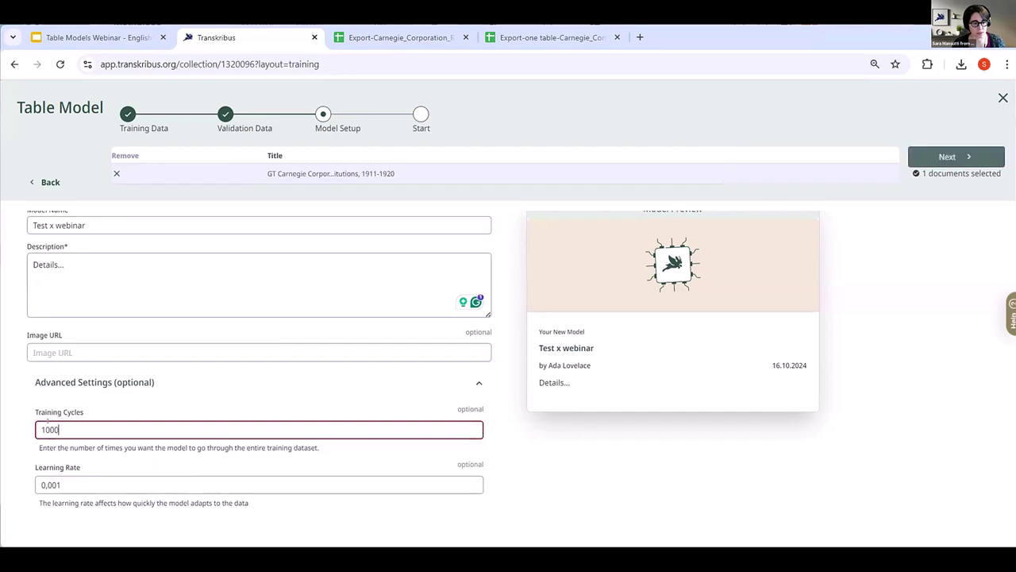
type("0")
left_click_drag(64, 430, 4, 428)
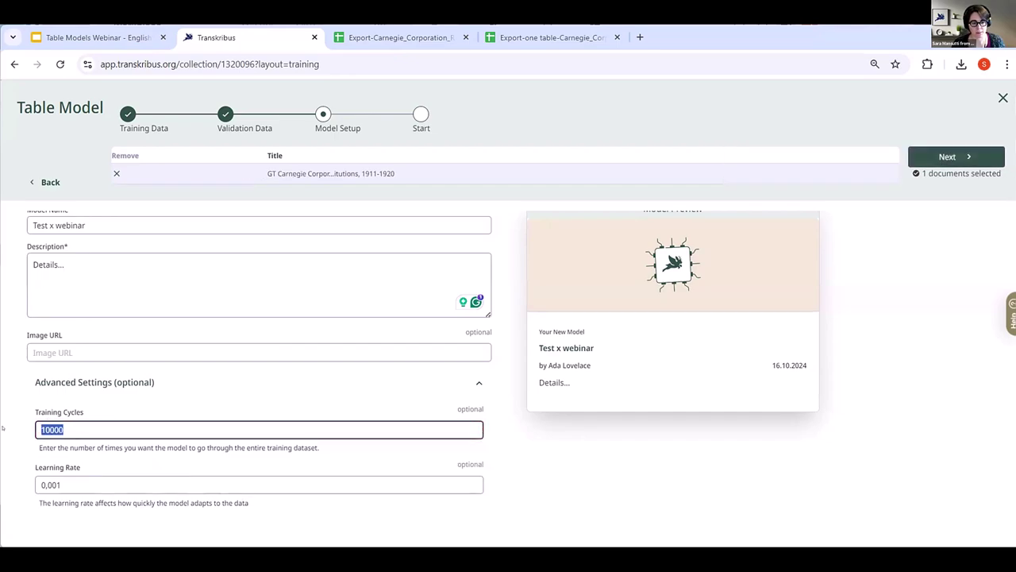
type("5000")
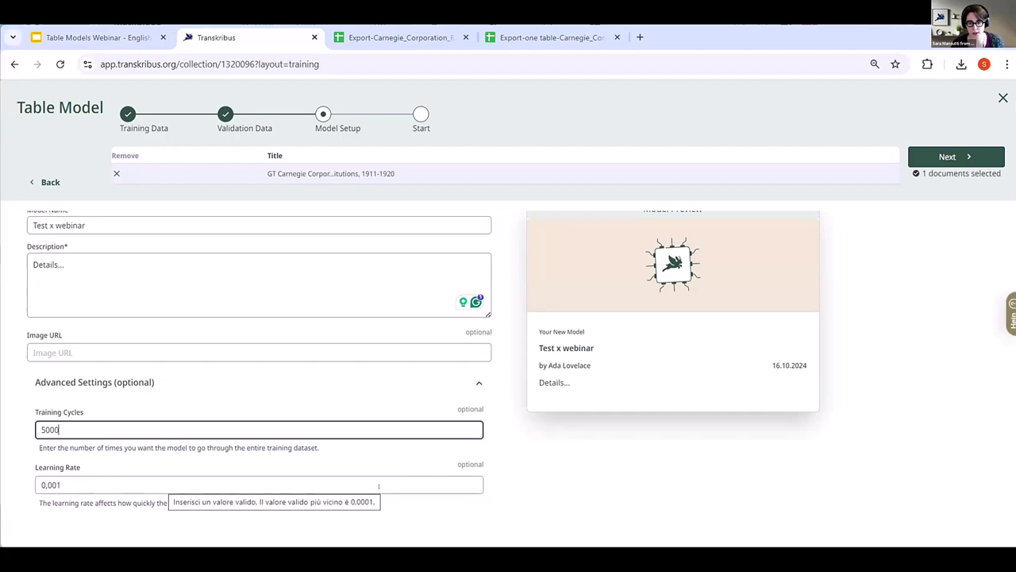
Step: Proceed to the training summary, start the table model training, and refresh the jobs list to check its state
left_click(951, 157)
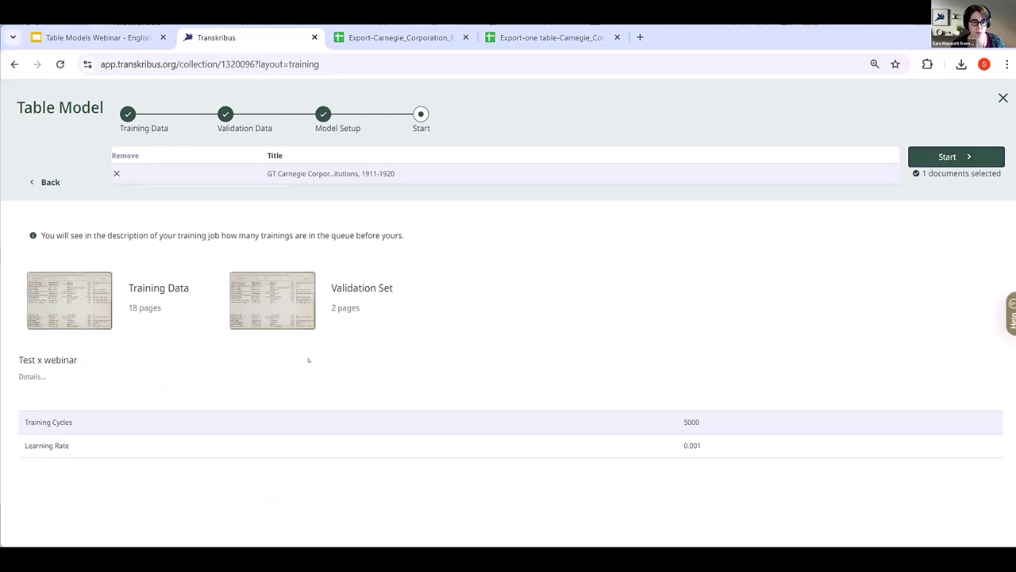
left_click(921, 157)
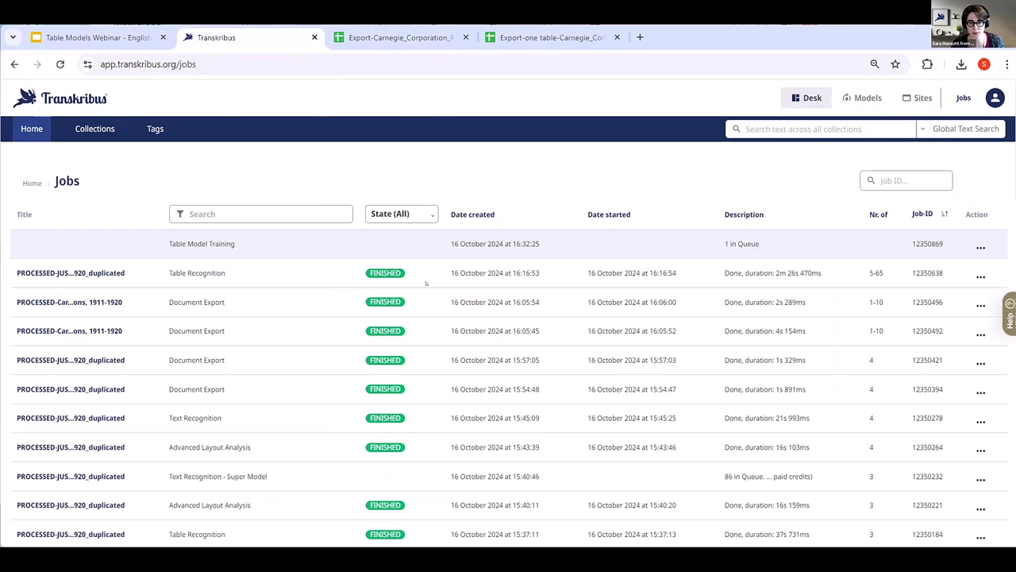
key("F5")
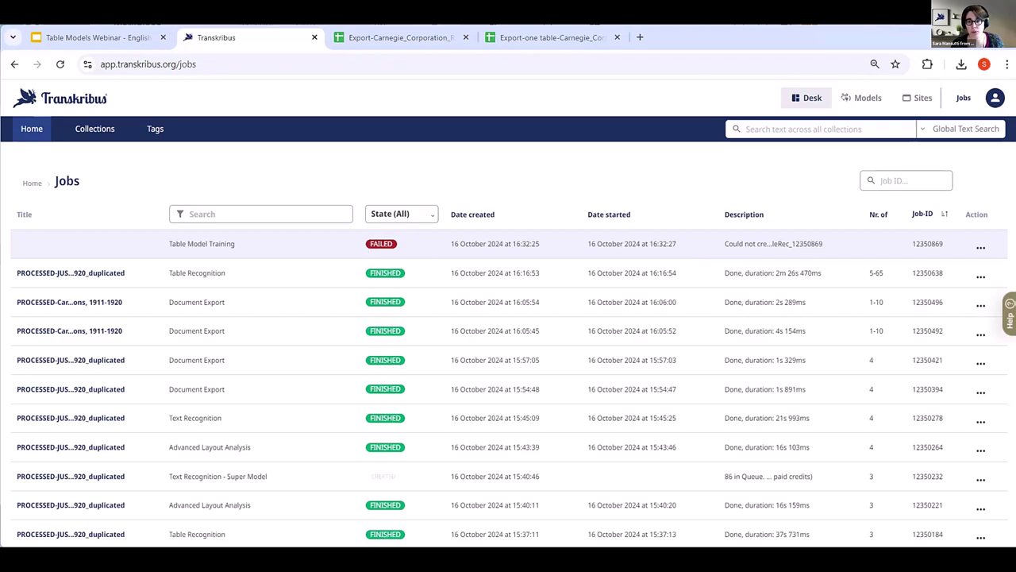
Step: Open the models gallery and list the private table models
left_click(863, 97)
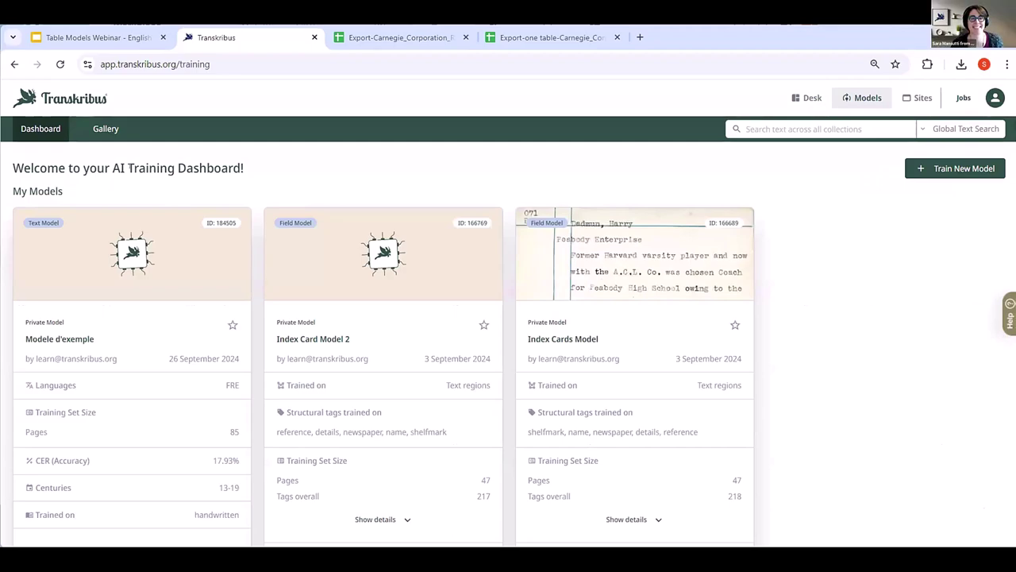
left_click(111, 130)
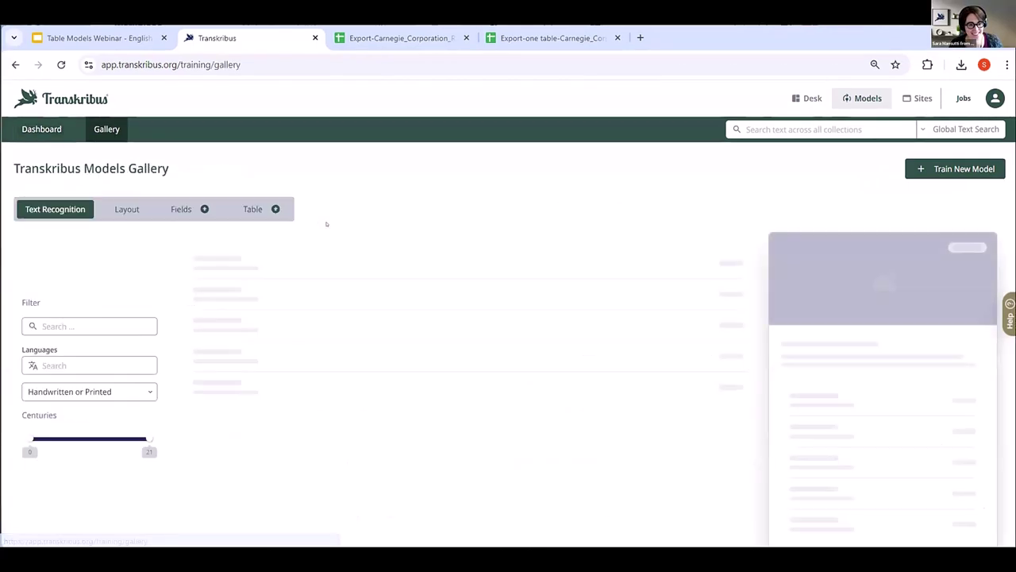
left_click(252, 208)
left_click(74, 283)
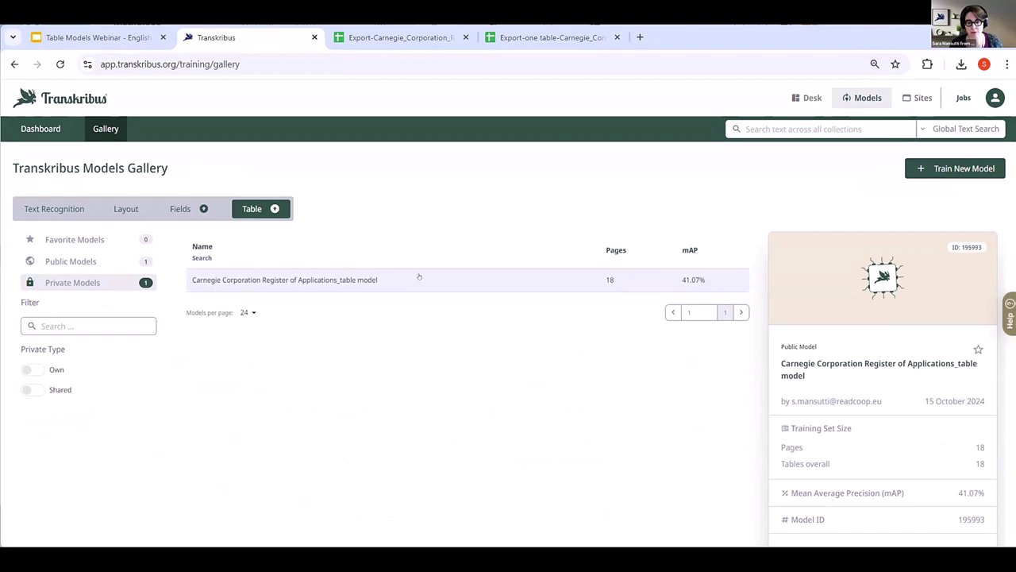
Step: Open the full description of the Carnegie Corporation Register of Applications_table model and examine its training data and training stats
scroll(630, 216, "down", 2)
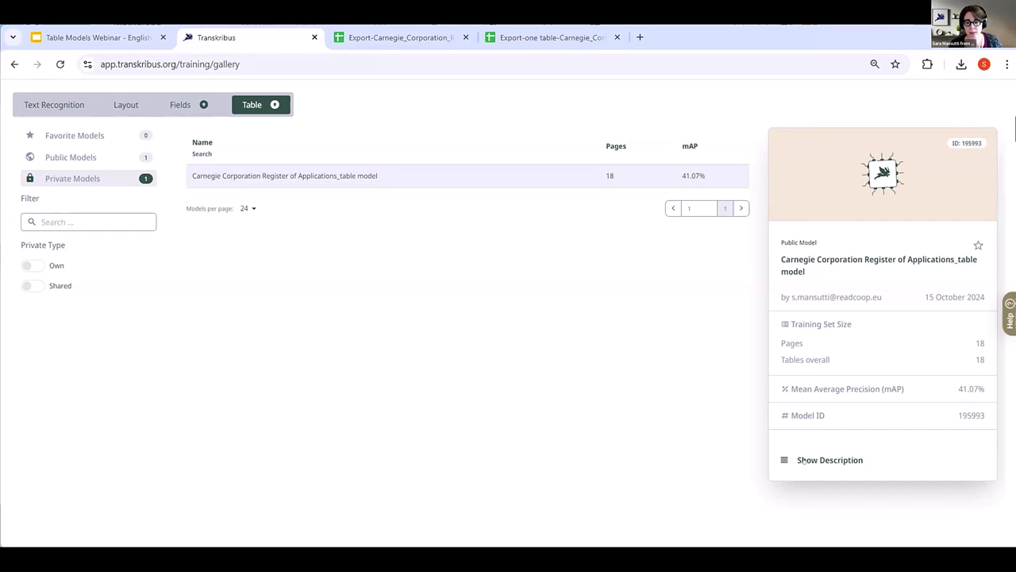
left_click(804, 460)
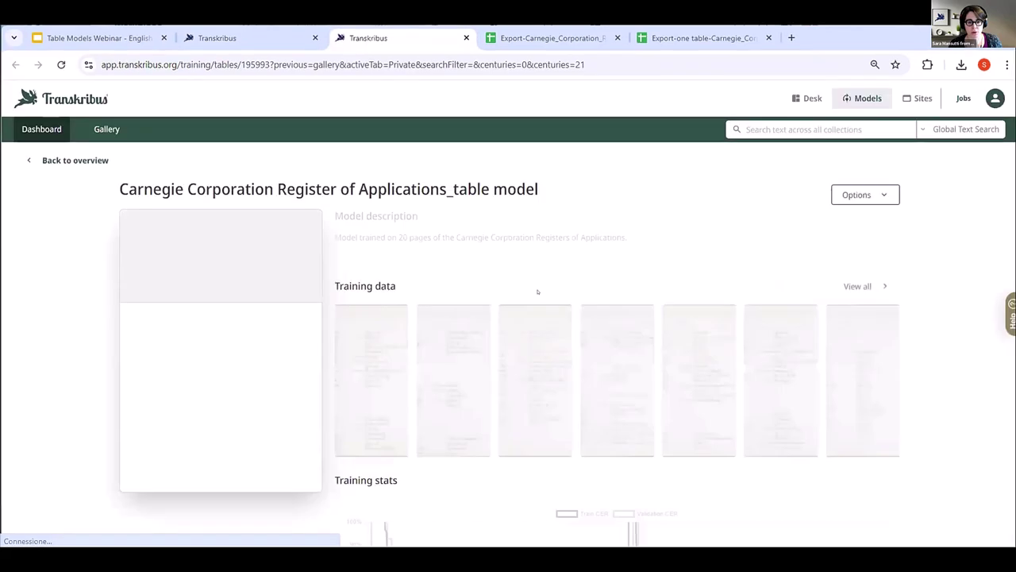
scroll(538, 298, "down", 3)
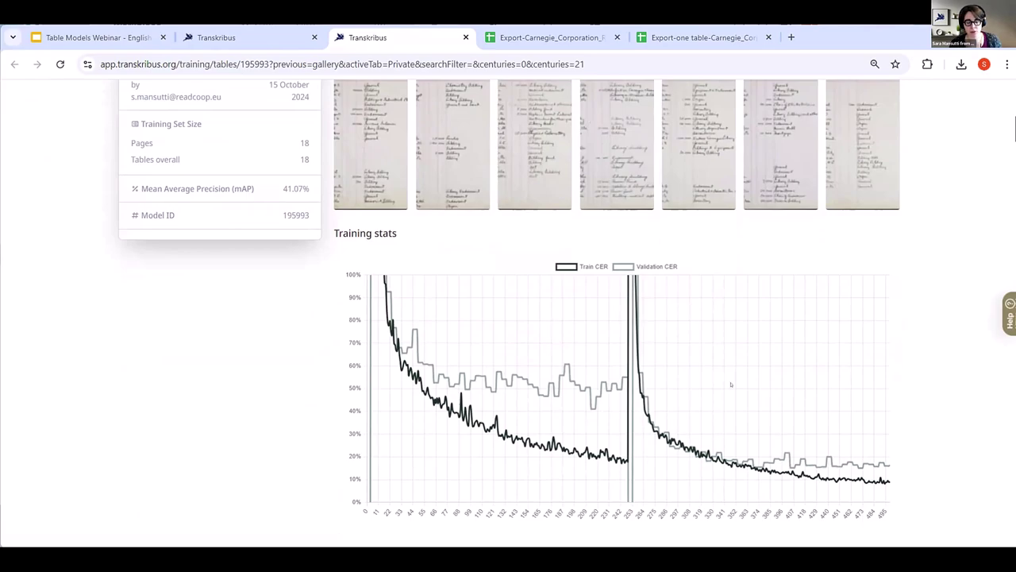
scroll(623, 381, "up", 4)
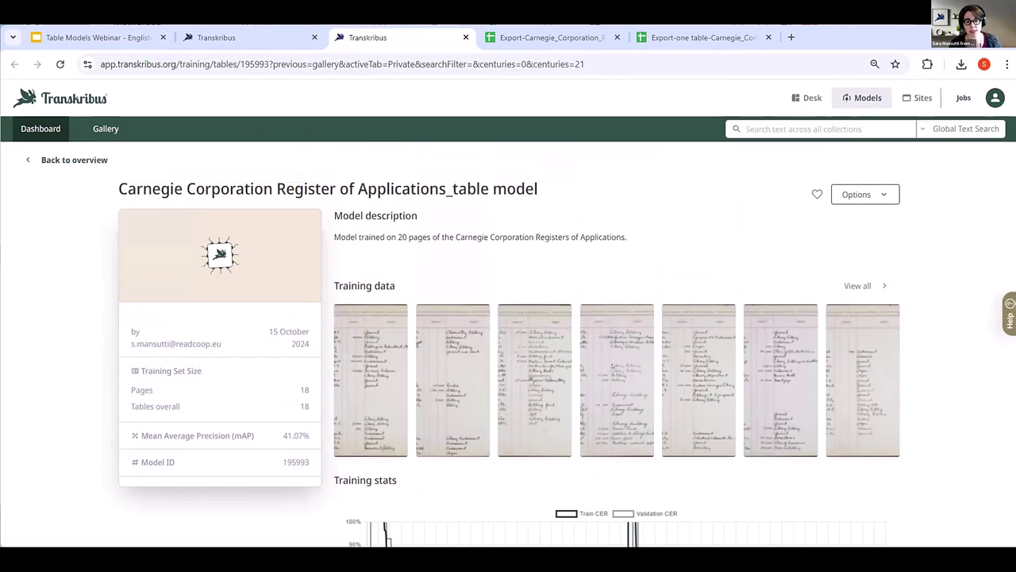
Step: Switch to the Table Models Webinar presentation in Google Slides and start the slideshow from the "Evaluation of the model" slide
left_click(95, 37)
scroll(89, 375, "down", 1)
scroll(88, 376, "down", 4)
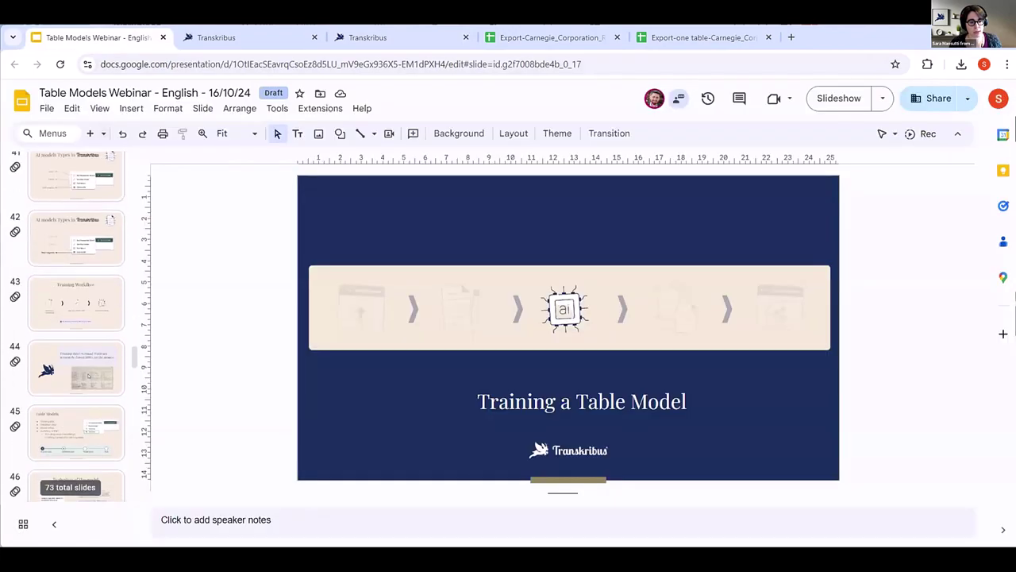
scroll(72, 332, "down", 3)
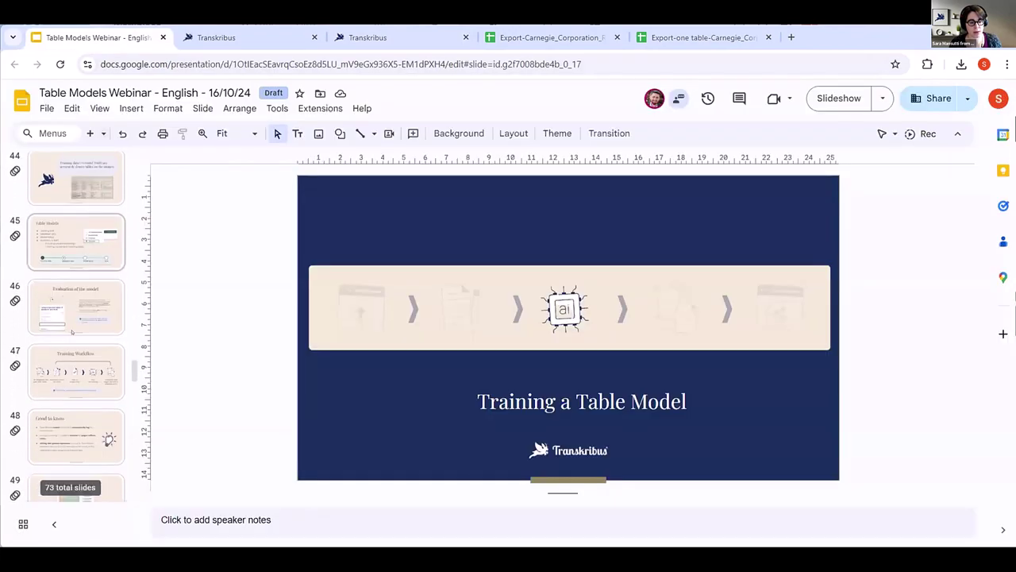
left_click(76, 308)
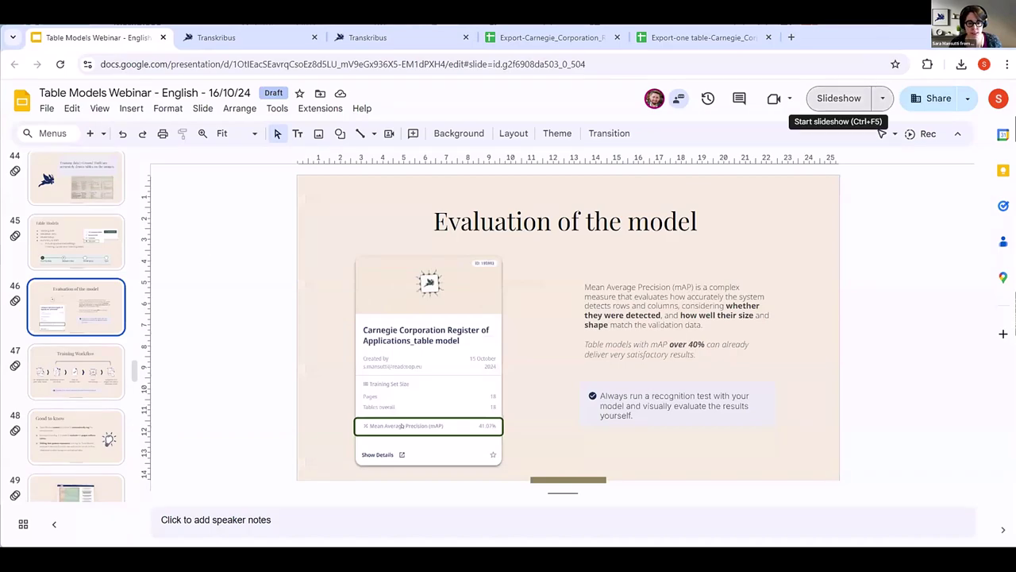
key("ctrl+F5")
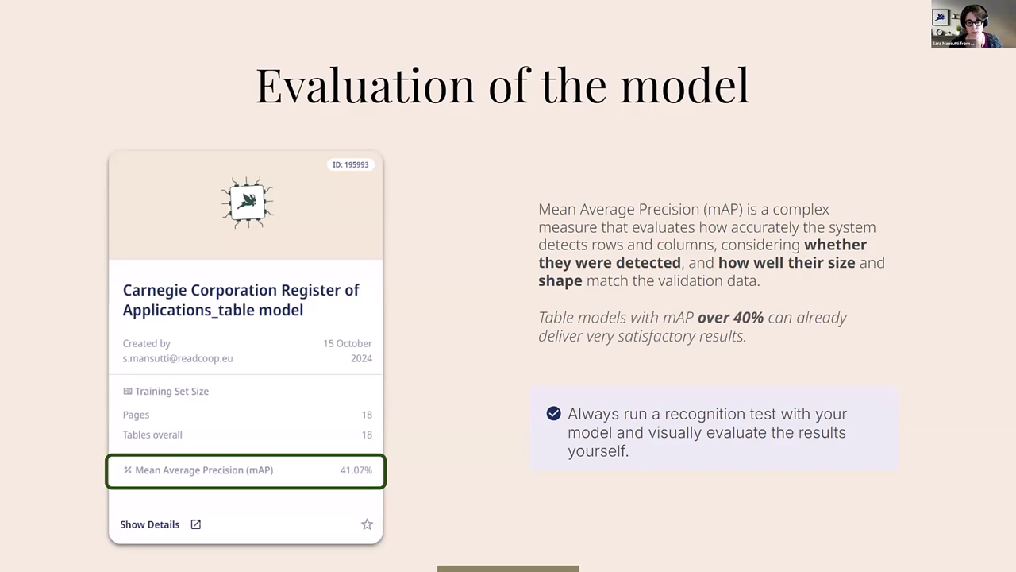
Step: Advance the slideshow to the "Training Workflow" slide, returning once to the "Evaluation of the model" slide on the way
key("Right")
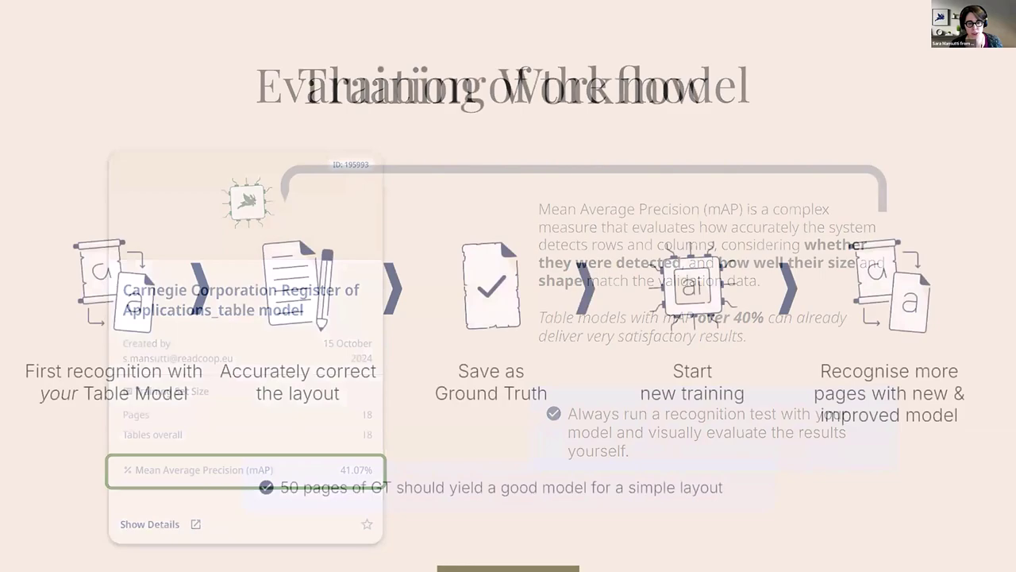
key("Left")
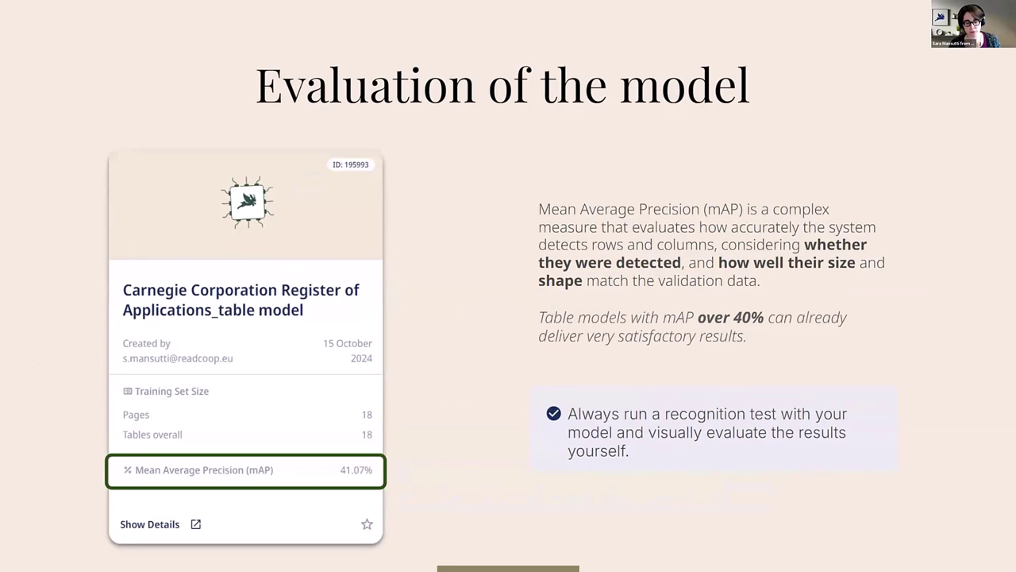
key("Right")
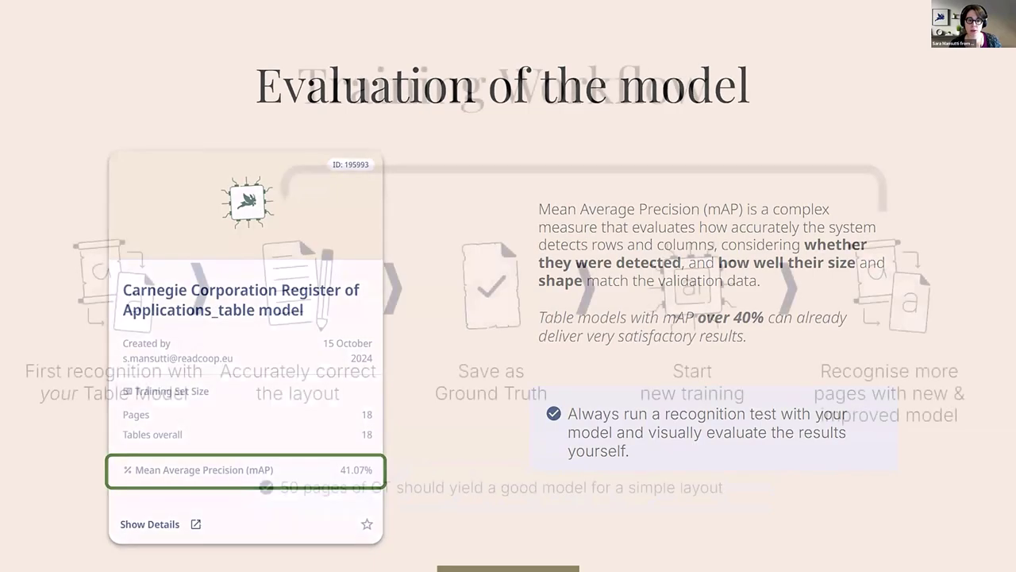
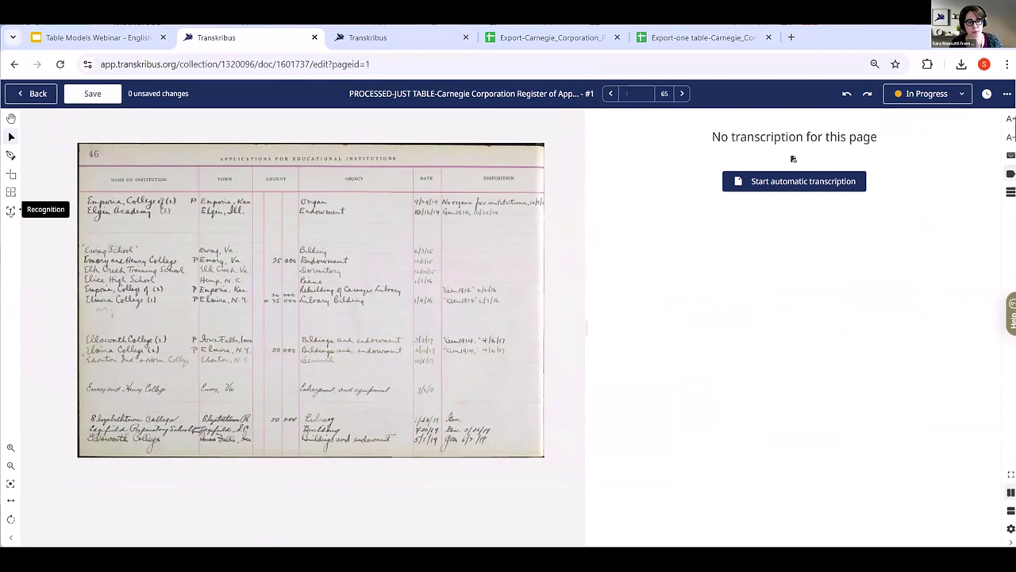
Step: Run table recognition on page 1 with the private Carnegie Corporation Register of Applications_table model
left_click(10, 211)
left_click(421, 103)
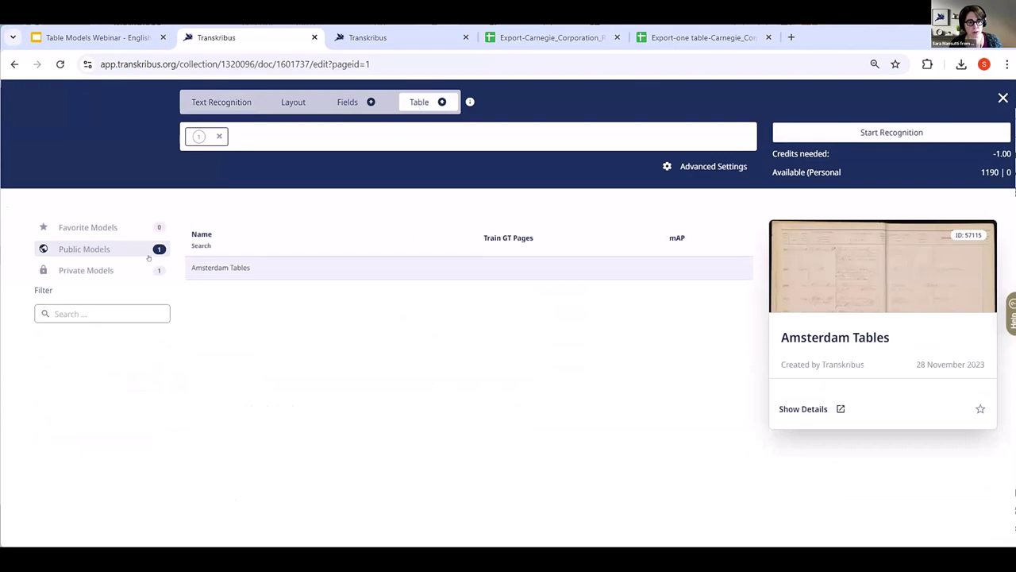
left_click(131, 268)
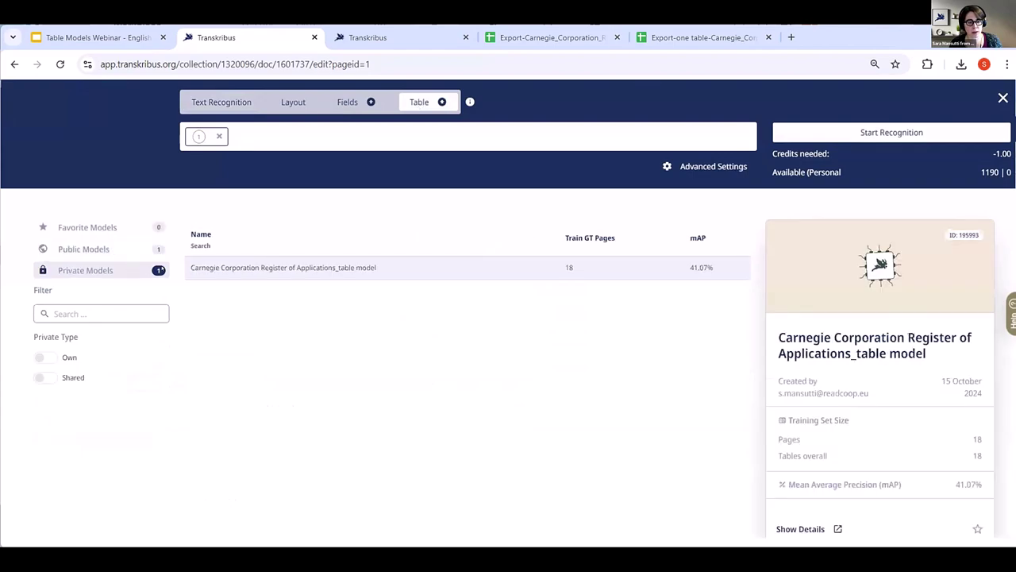
left_click(834, 135)
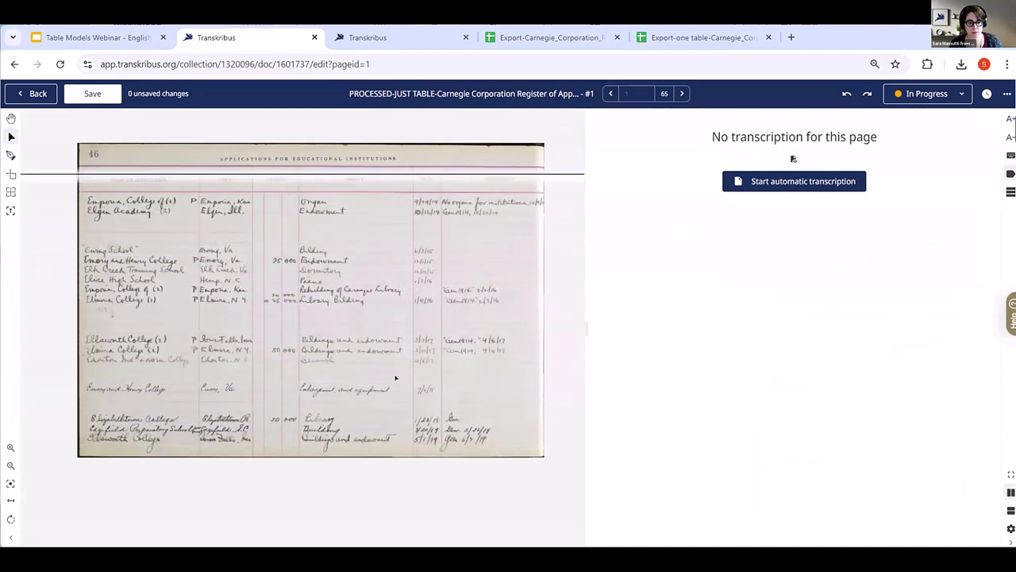
Step: Inspect the recognised rows and columns on the page, checking the height of the Emory and Henry College cell
left_click_drag(396, 377, 387, 378)
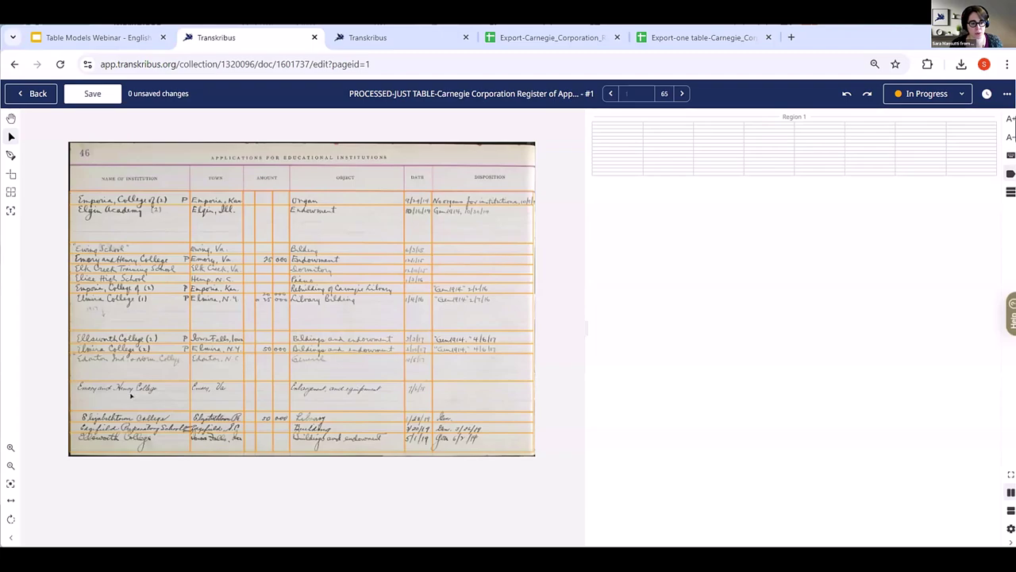
scroll(132, 395, "up", 1)
scroll(132, 395, "up", 1)
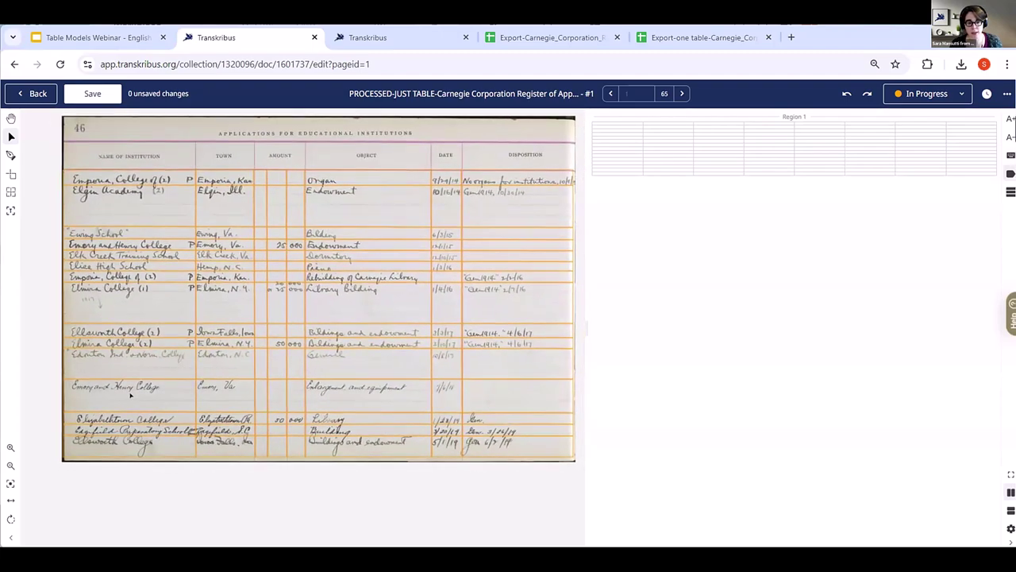
left_click(130, 401)
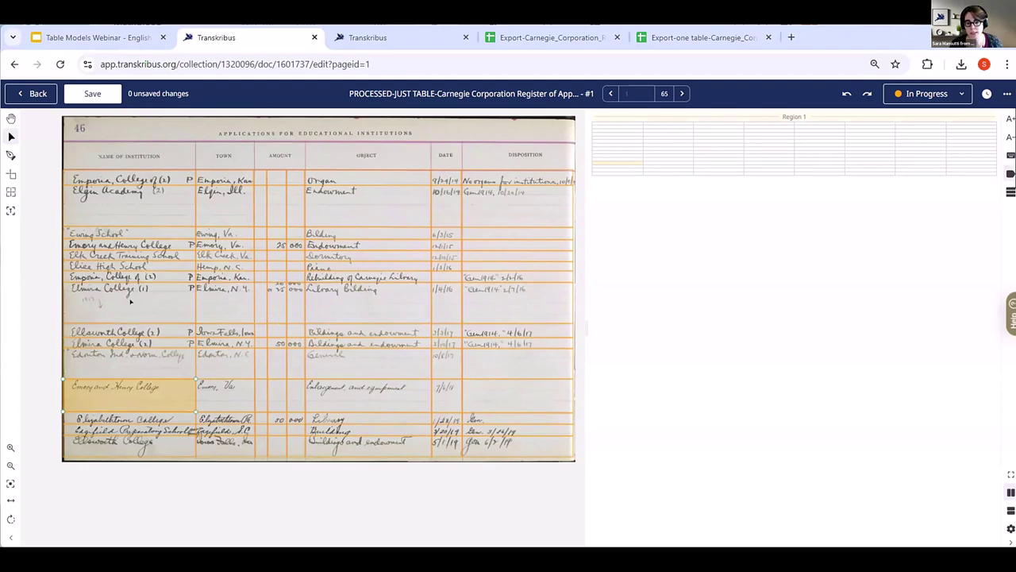
left_click(48, 250)
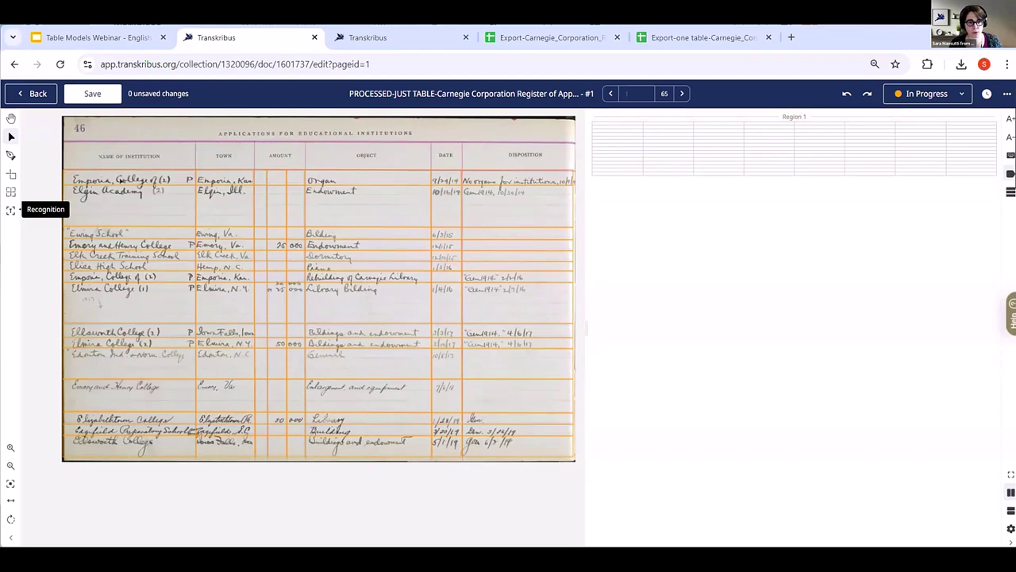
scroll(107, 192, "up", 4)
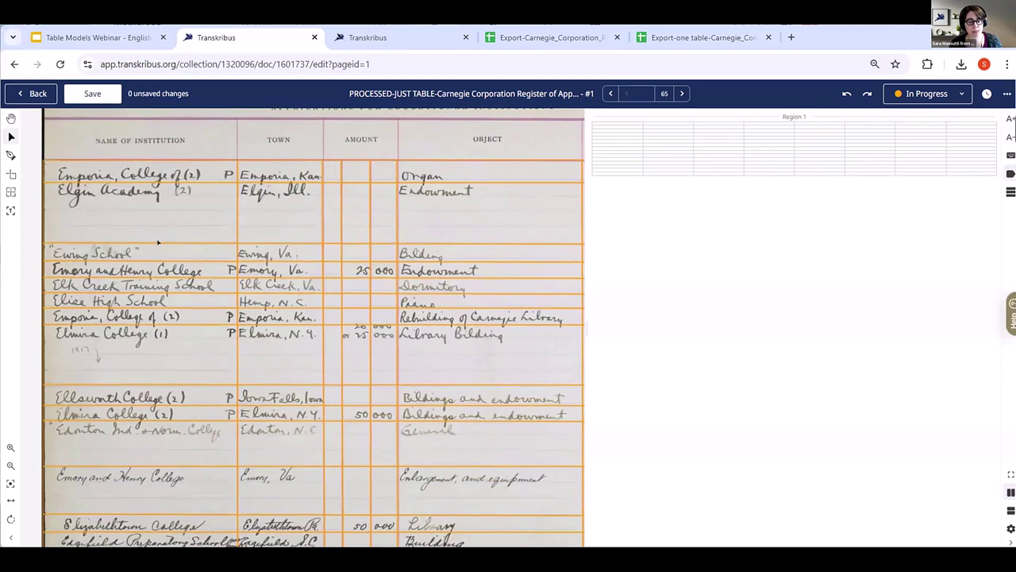
scroll(158, 242, "down", 4)
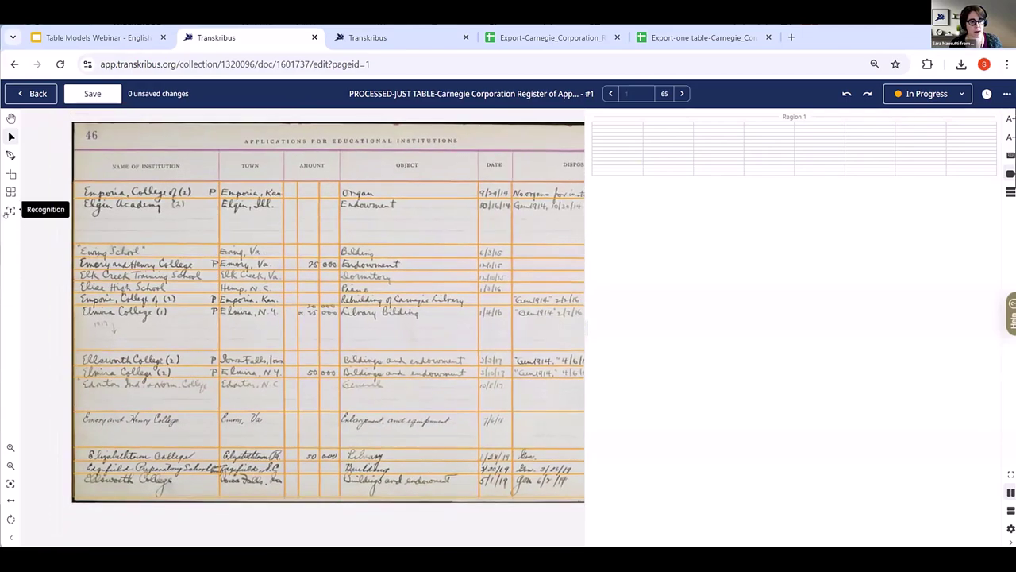
Step: Set up layout recognition for page 1 with the Mixed Line Orientation model and keep the existing text regions
left_click(10, 210)
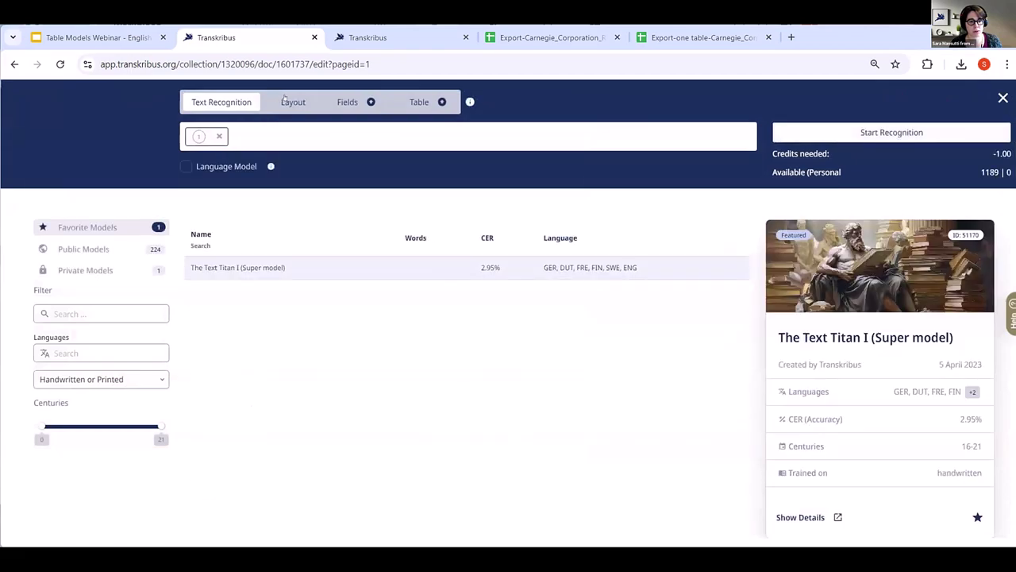
left_click(286, 99)
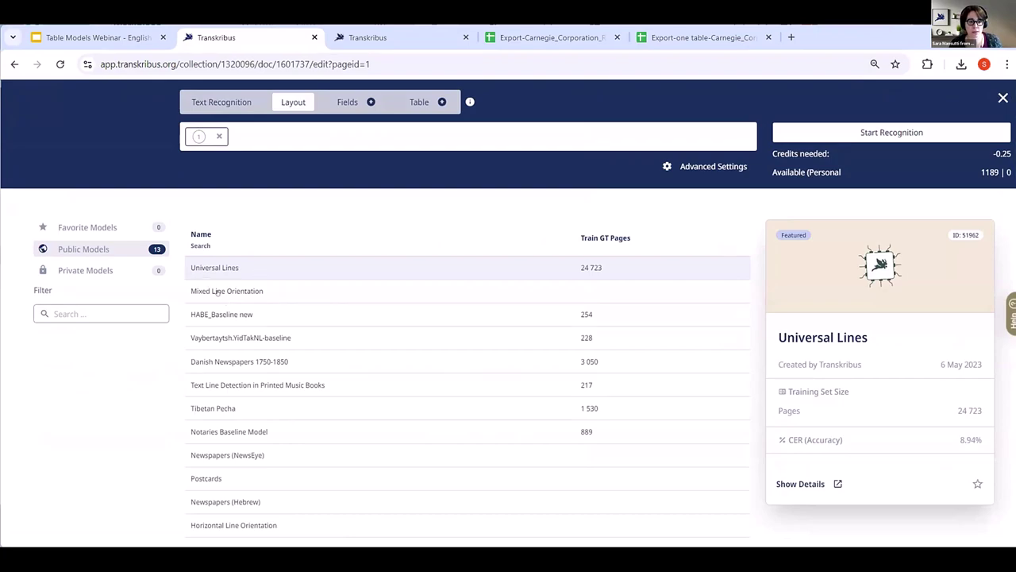
left_click(217, 292)
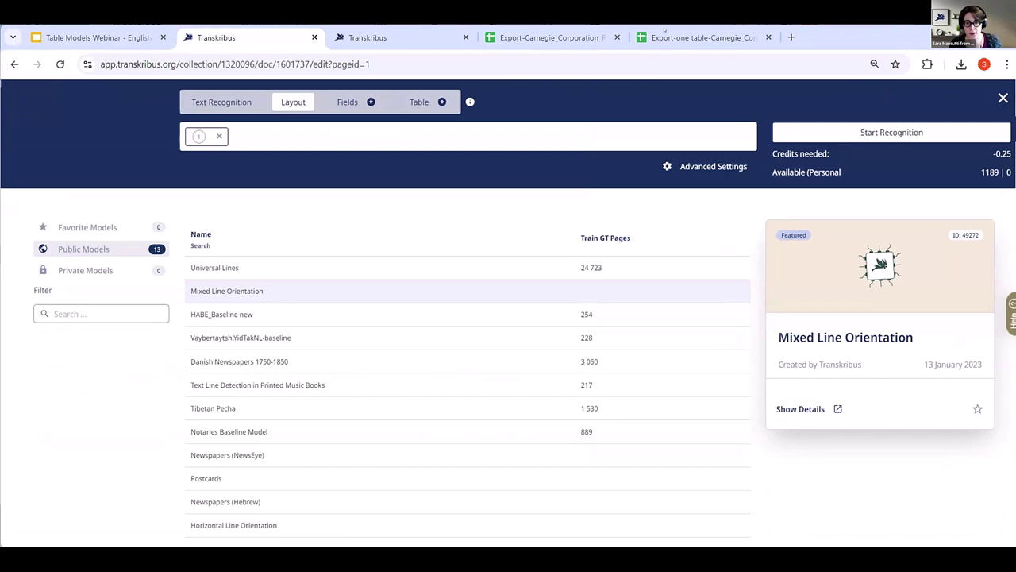
left_click(675, 165)
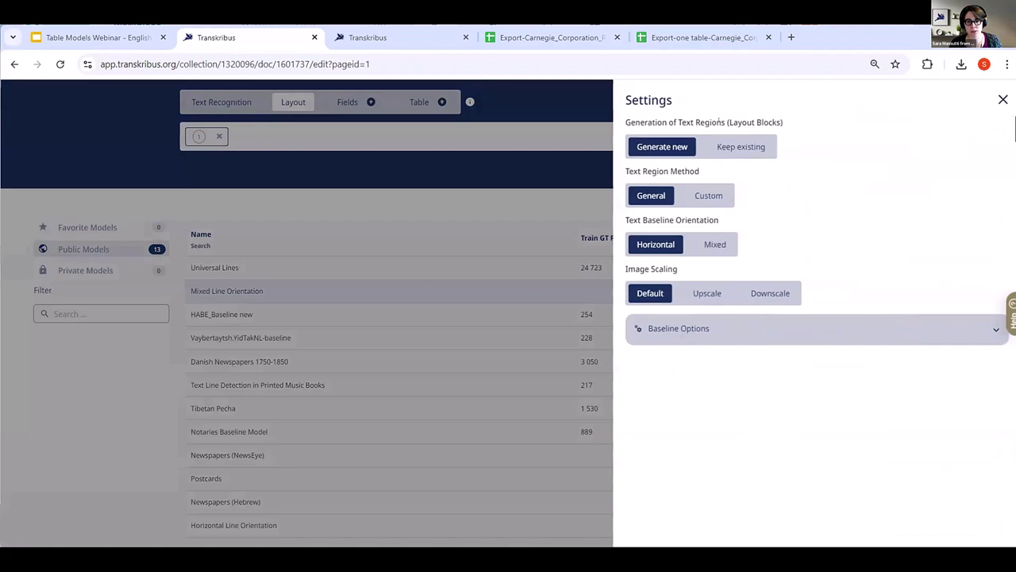
left_click(743, 153)
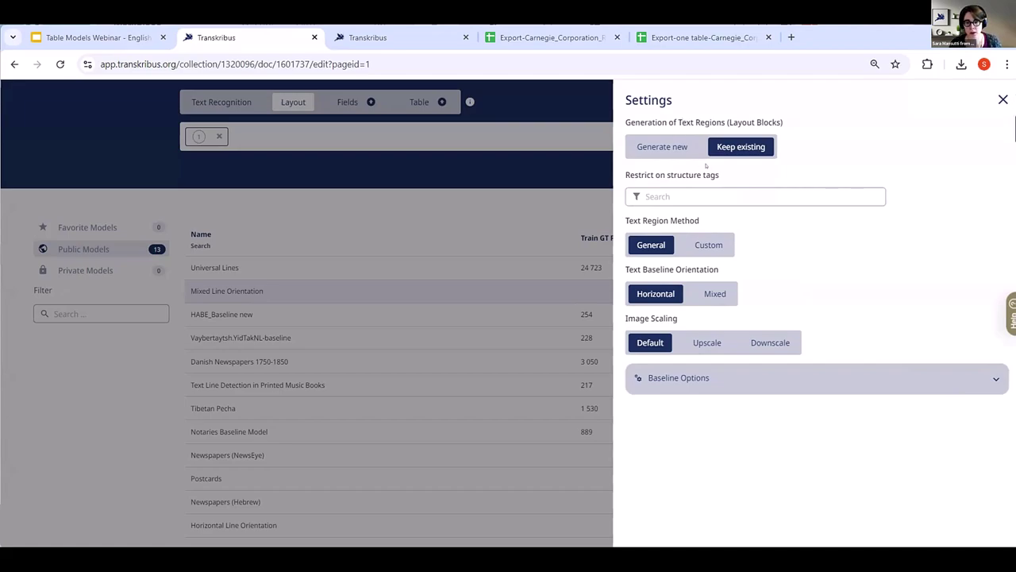
Step: In the baseline options, enable splitting lines on region borders, set the line overlap fraction to 1%, and set the minimal baseline length to Low
left_click(705, 381)
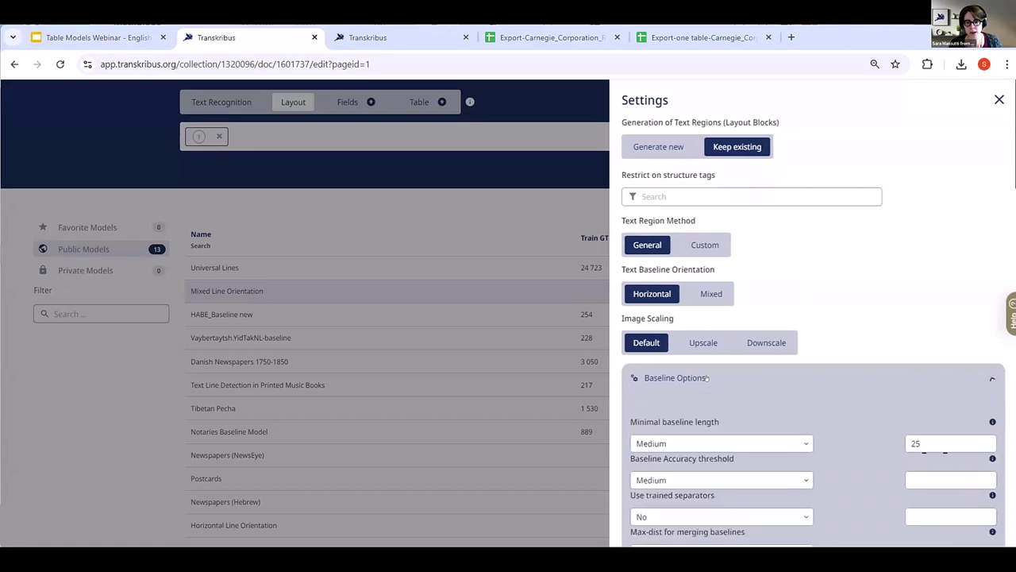
scroll(705, 378, "down", 1)
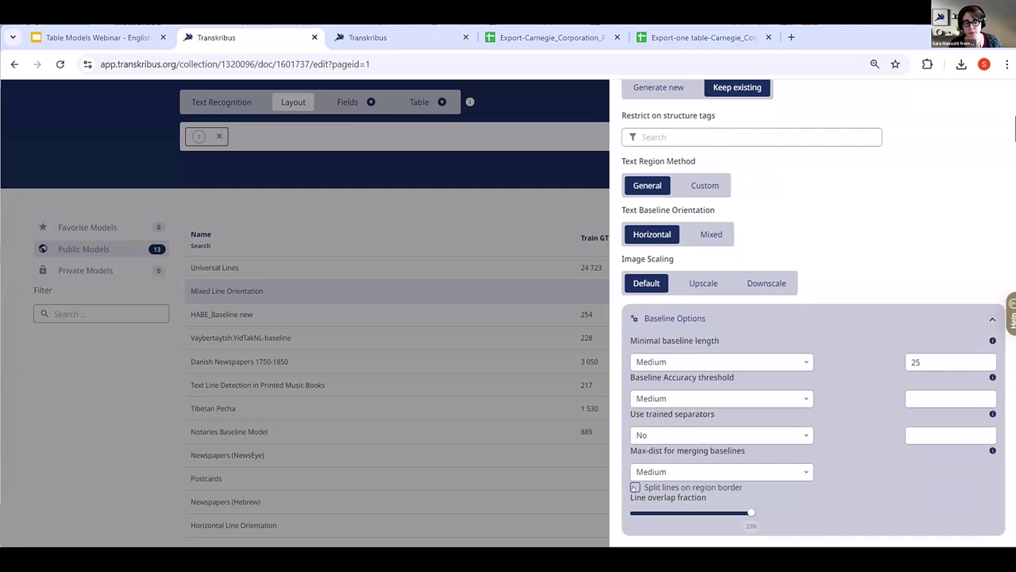
left_click(635, 487)
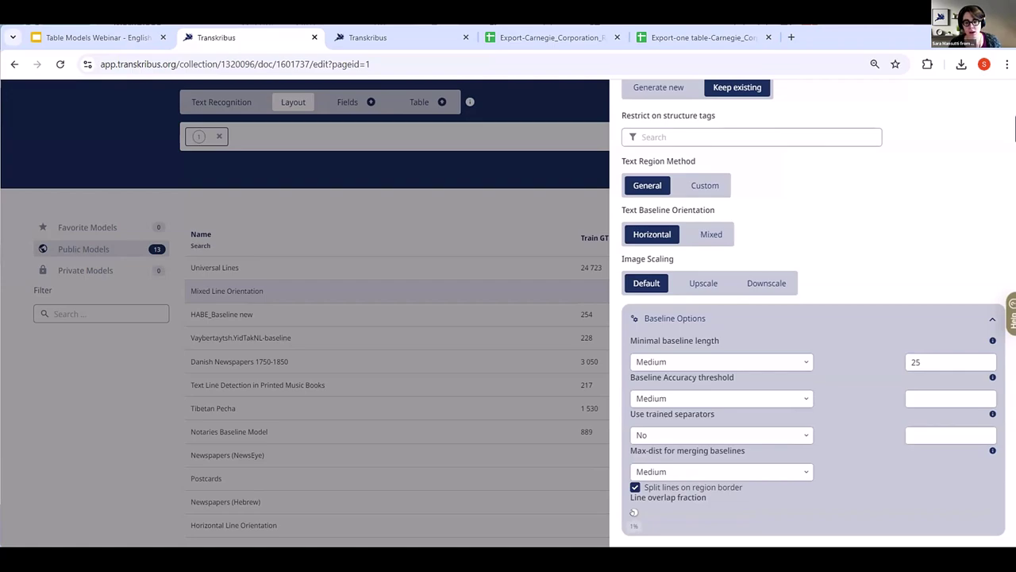
left_click_drag(633, 512, 633, 512)
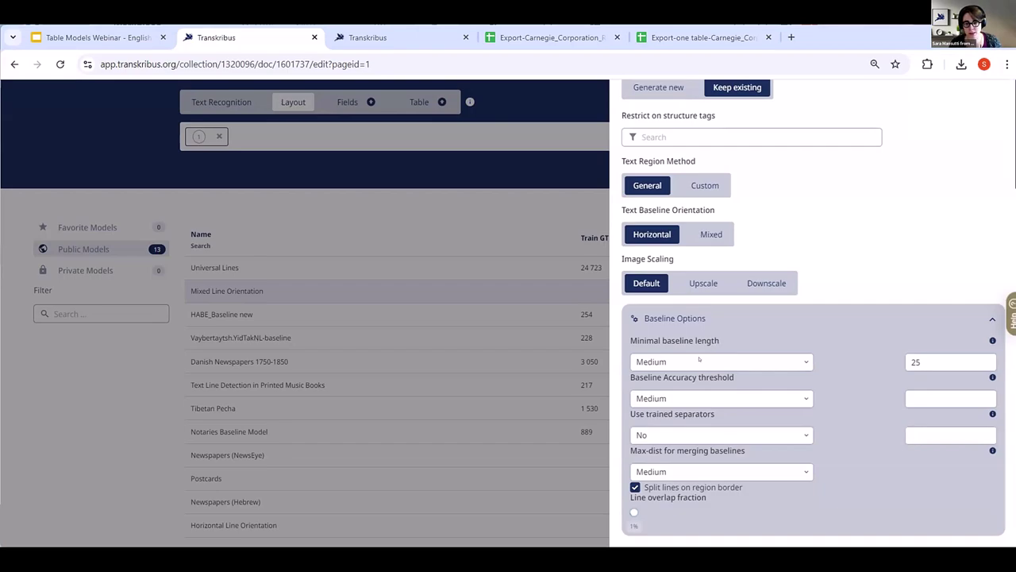
left_click(698, 360)
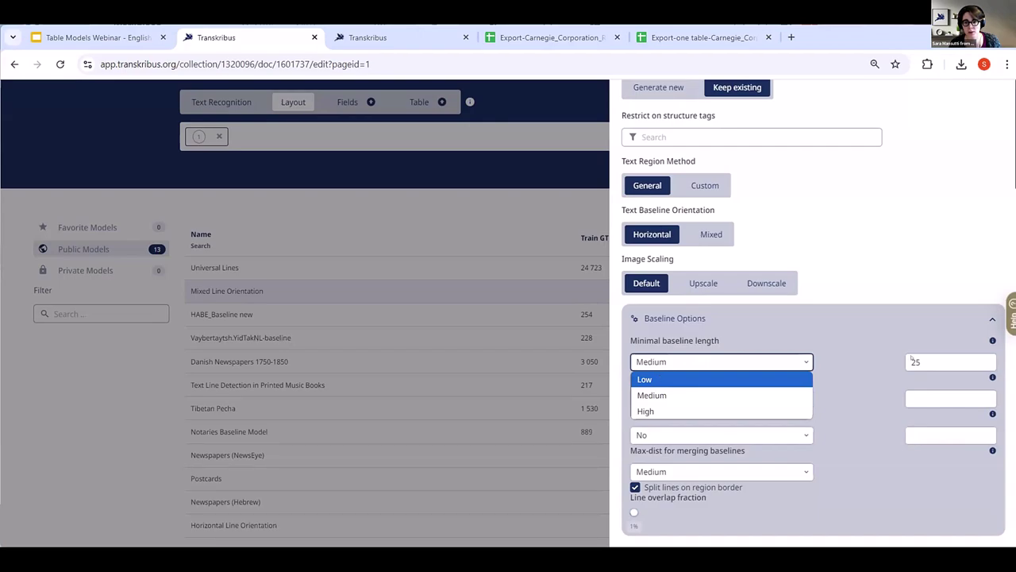
key("Return")
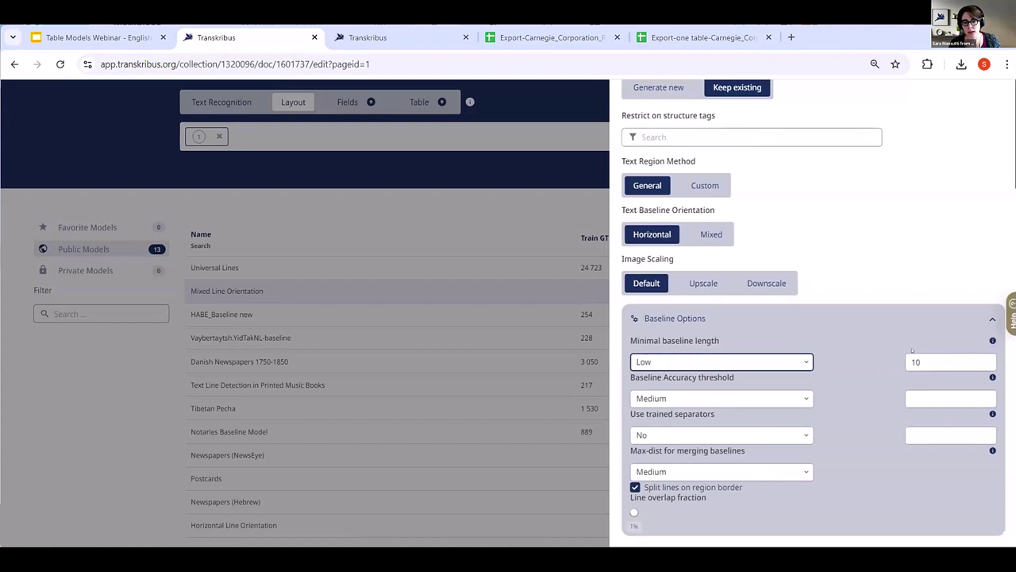
Step: Set the minimal baseline length to Medium and start layout recognition on page 1
left_click(792, 360)
left_click(782, 395)
scroll(827, 258, "up", 1)
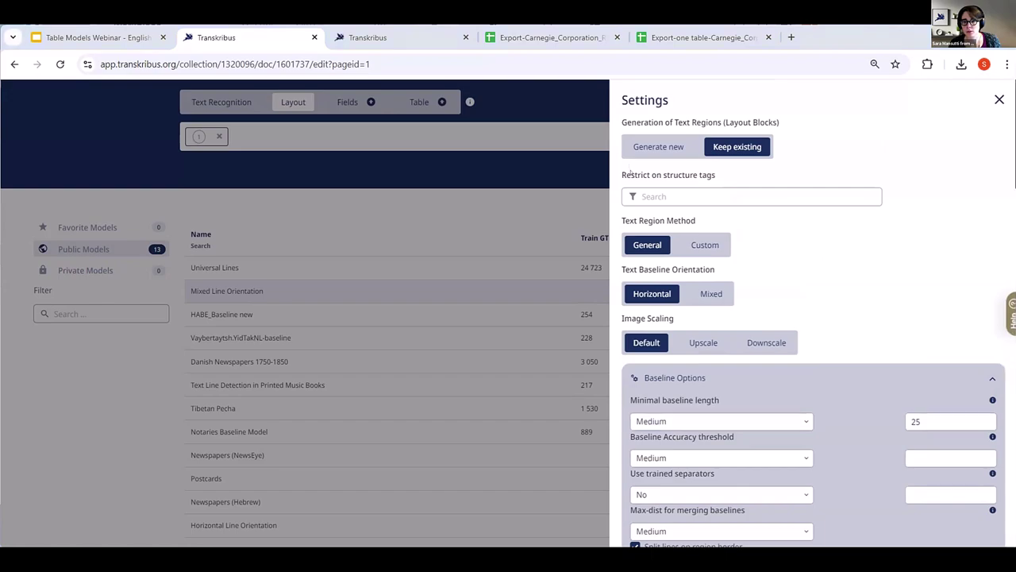
key("Escape")
left_click(902, 133)
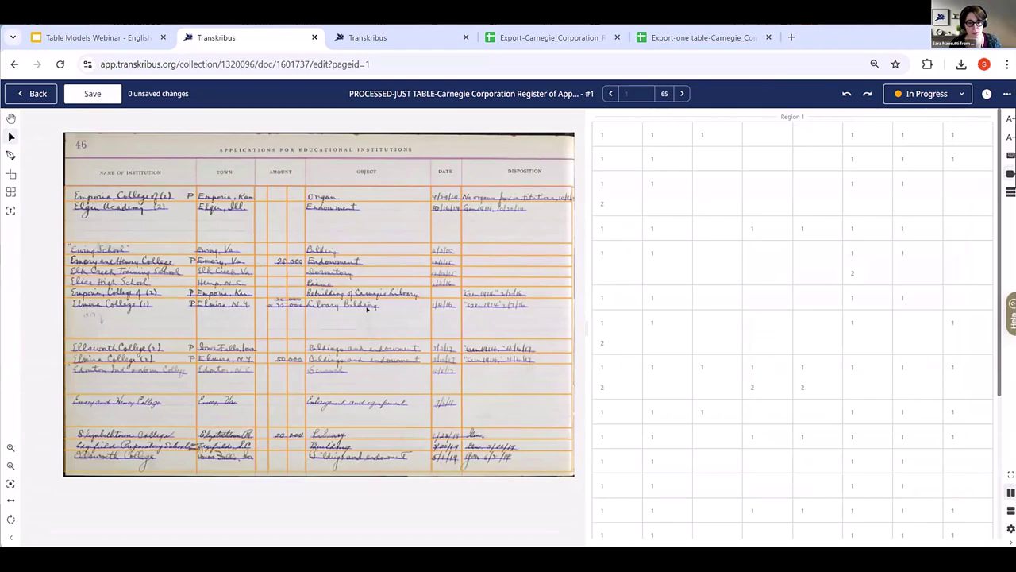
Step: Check the detected baselines in the table cells, and run text recognition on page 1 with the public model The Text Titan I
scroll(102, 238, "up", 3)
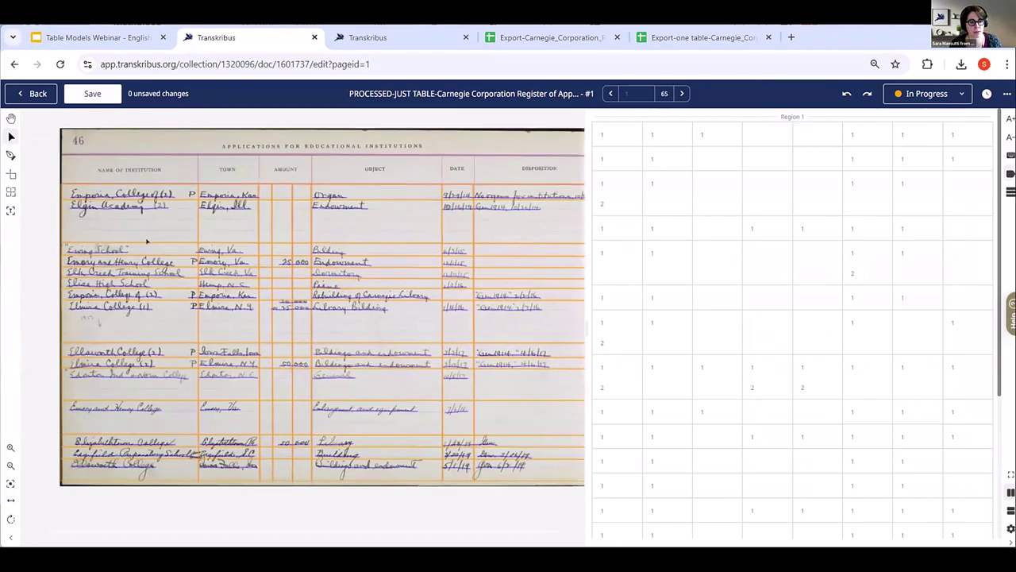
scroll(130, 267, "up", 2)
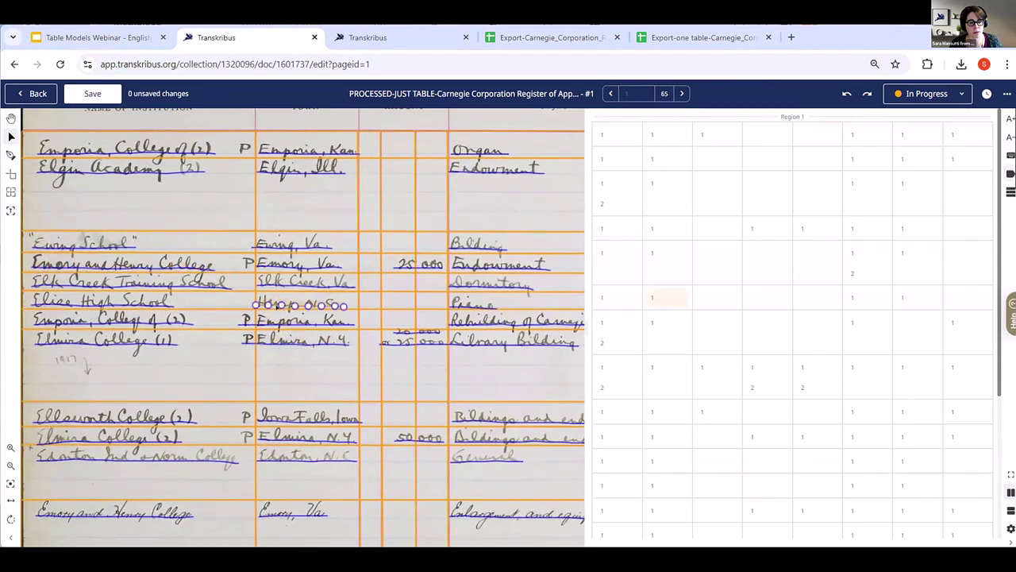
scroll(275, 305, "up", 2)
scroll(282, 316, "up", 2)
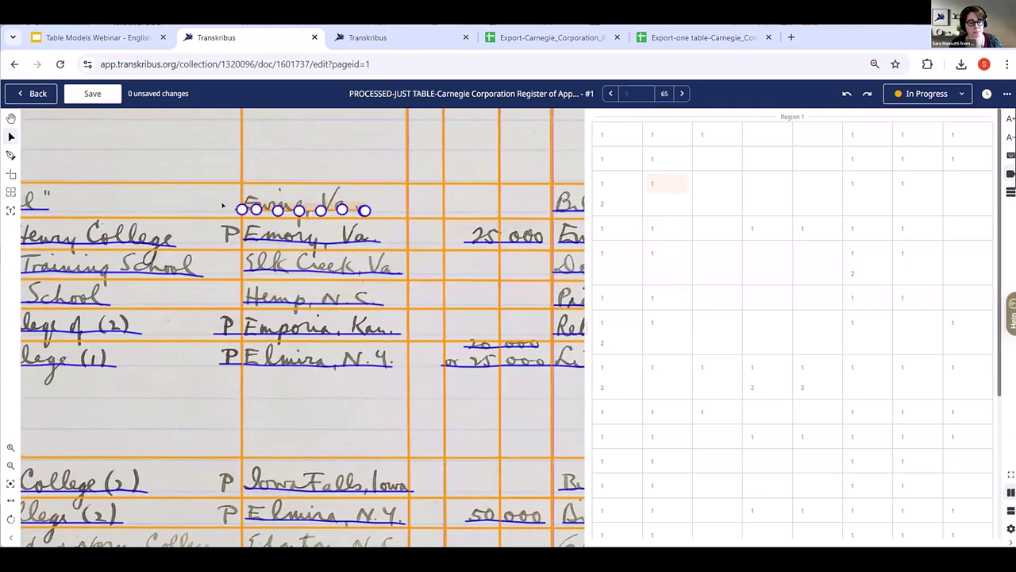
left_click(10, 211)
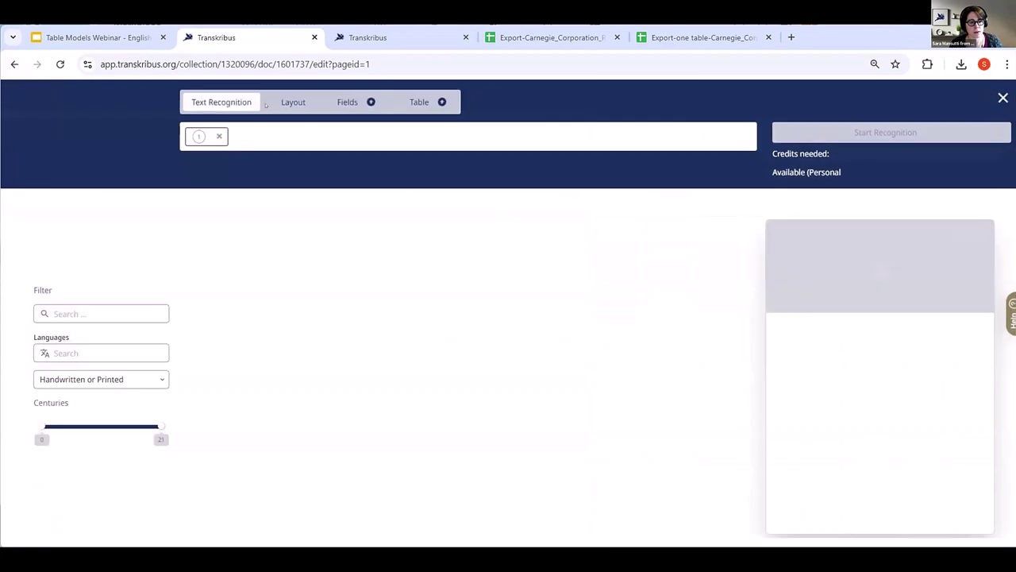
left_click(115, 250)
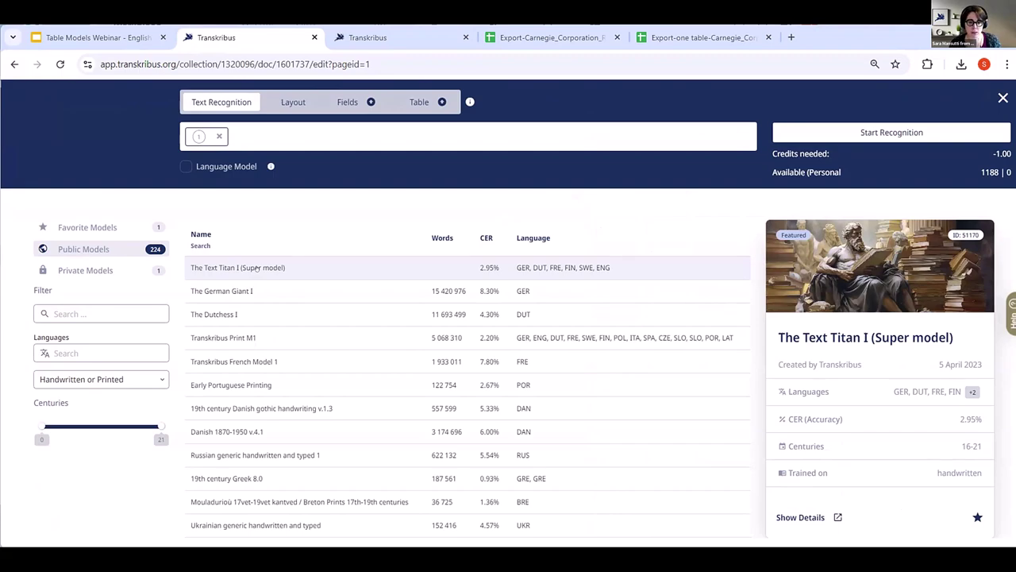
left_click(810, 136)
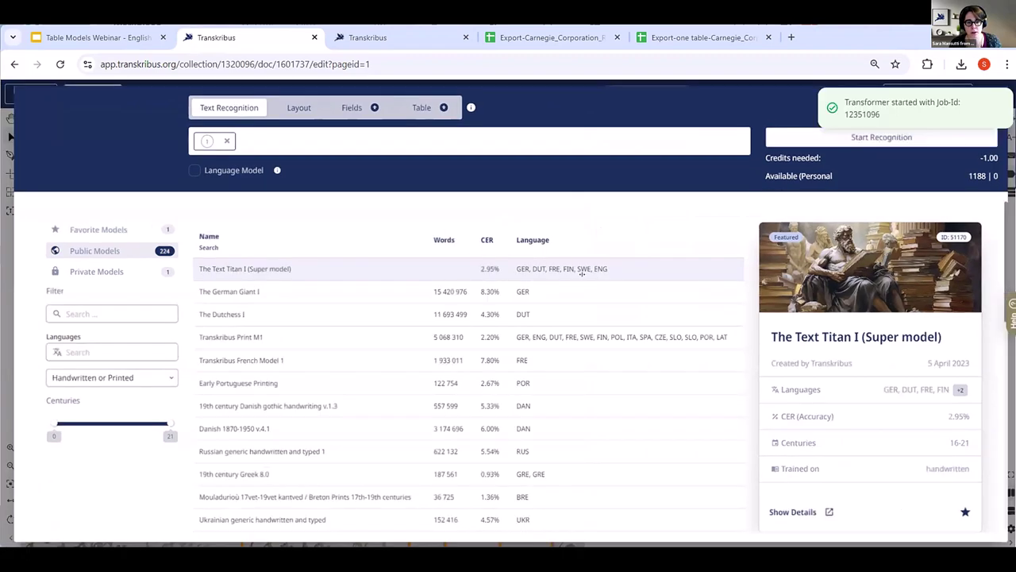
Step: Go to page 4 and compare its transcribed table, starting with the first institution name, with the page image
scroll(387, 295, "down", 5)
scroll(386, 295, "down", 5)
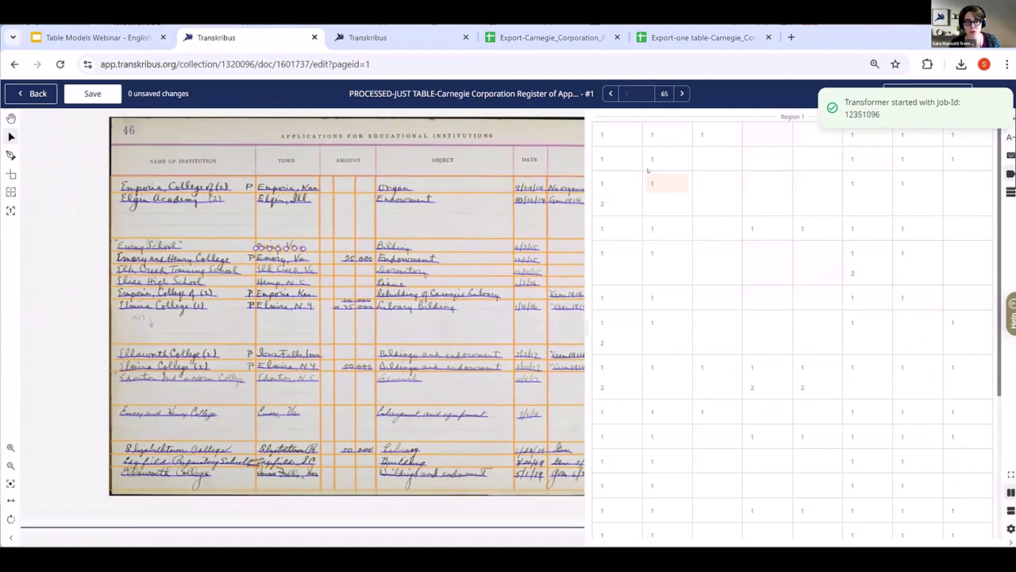
left_click(679, 94)
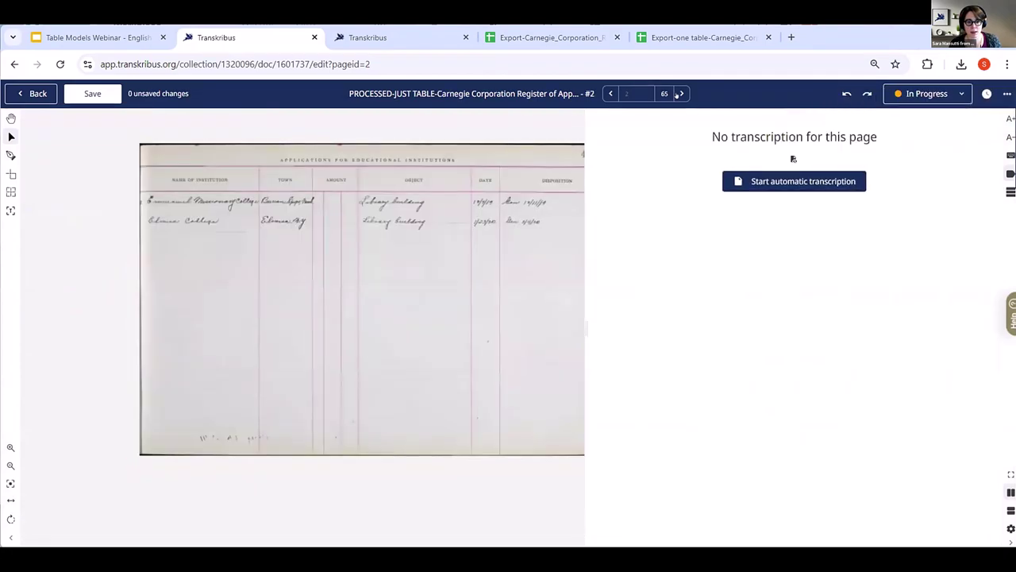
left_click(677, 93)
left_click(676, 94)
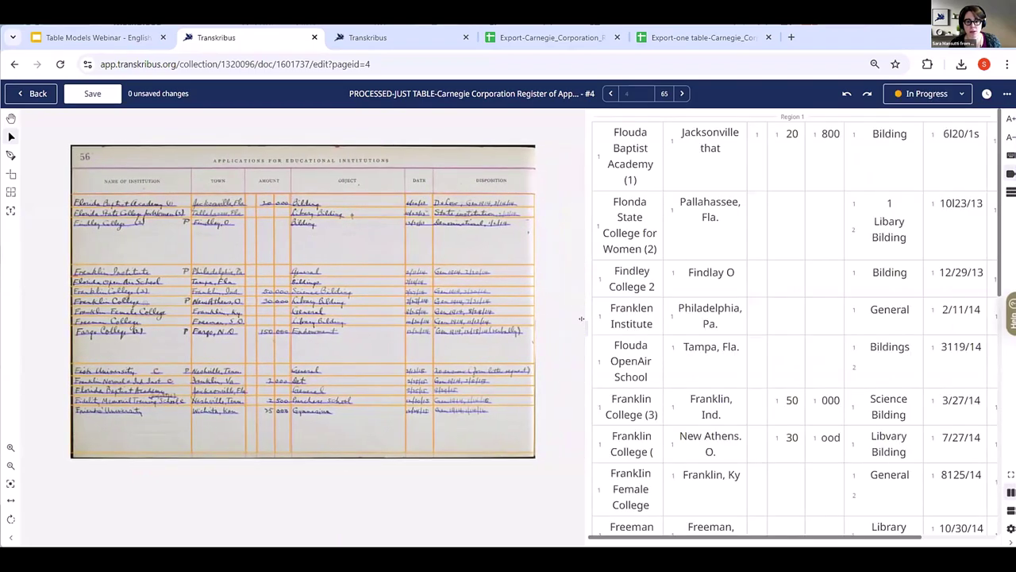
left_click_drag(557, 317, 556, 310)
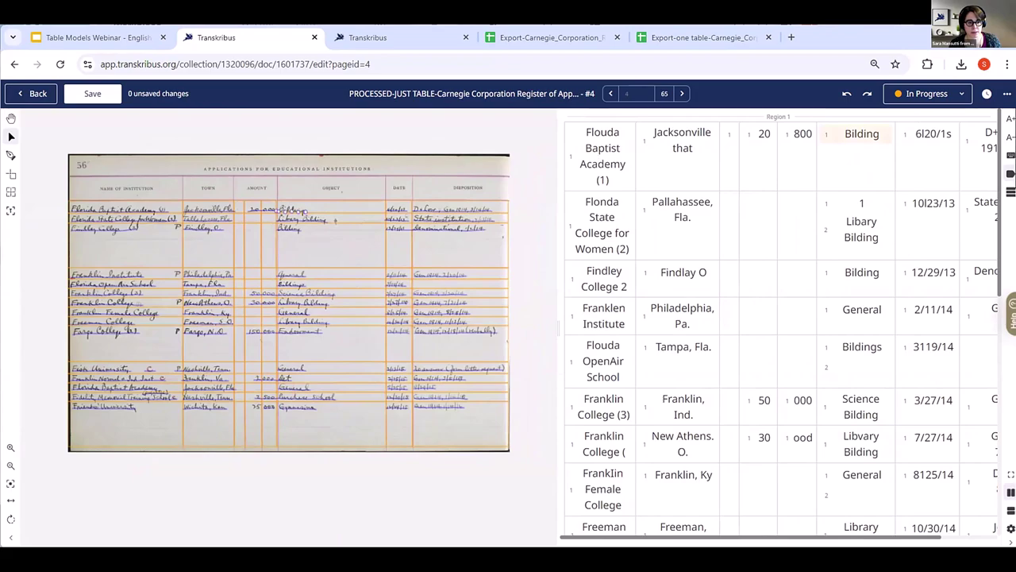
left_click(602, 164)
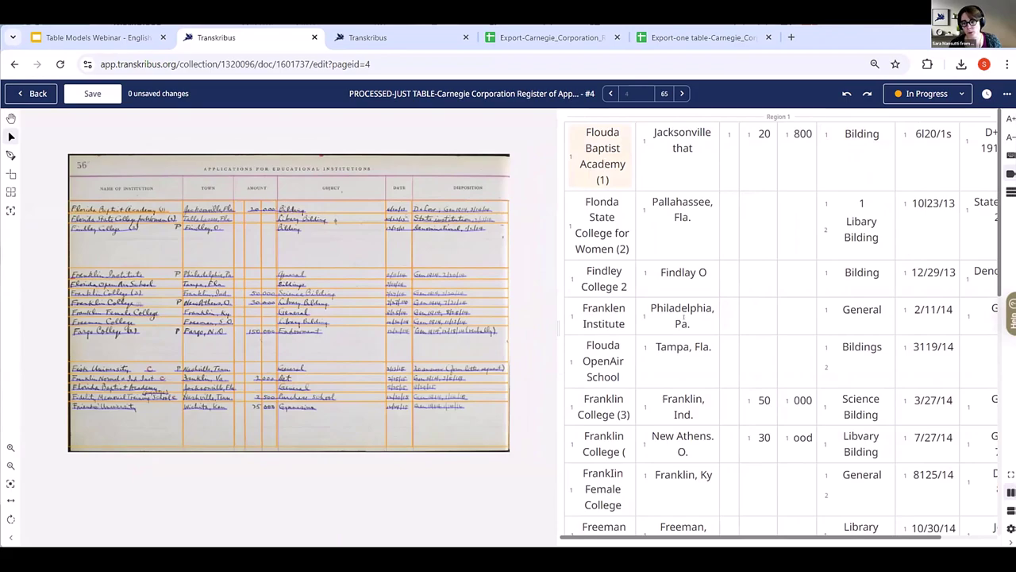
Step: Switch to the stacked view with the transcription below the image and step down the institution column to the Franklen Institute cell
left_click(1010, 509)
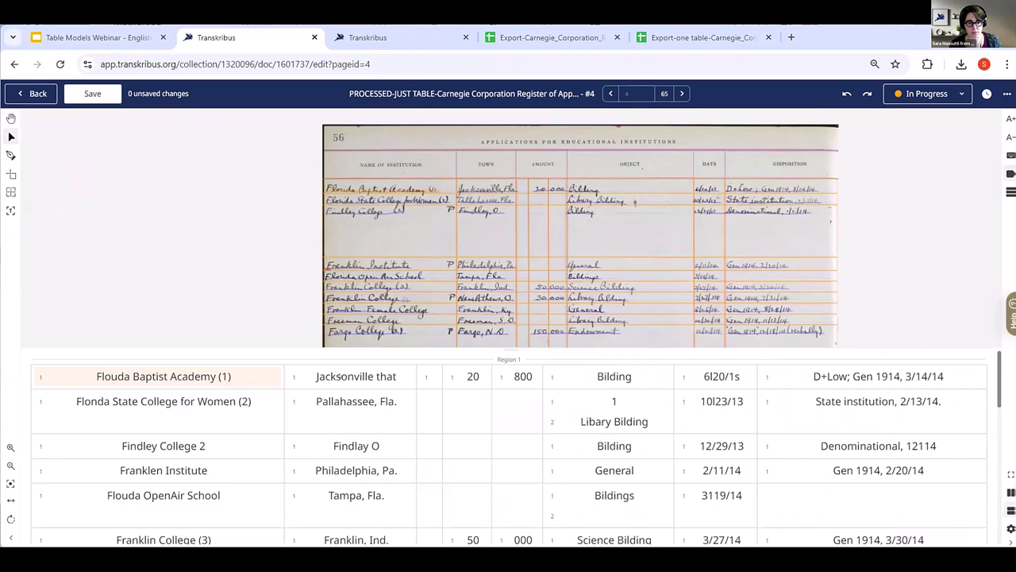
key("Down")
key("Down")
key("Down")
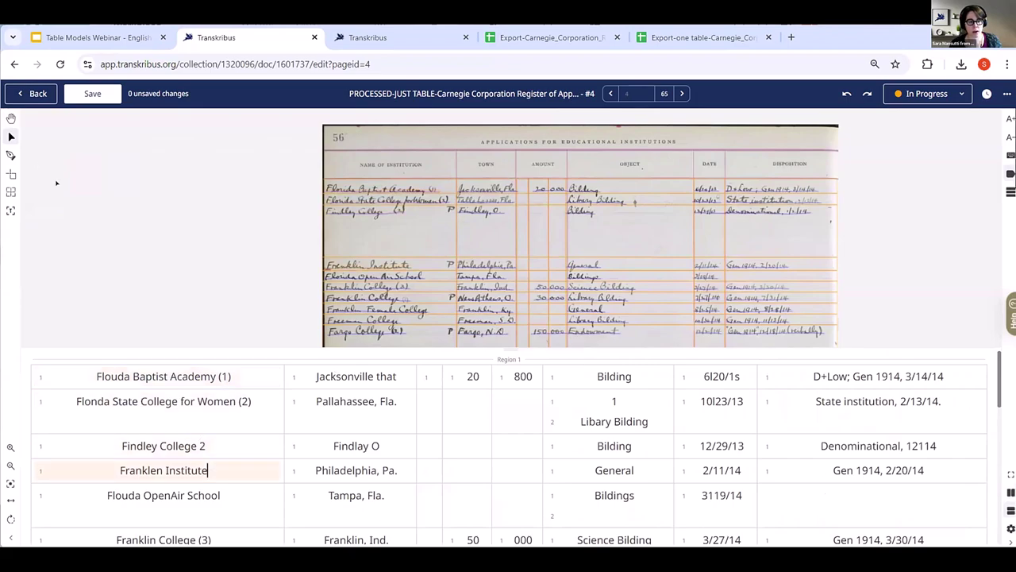
Step: Reopen page 1 from the document's page overview and set layout recognition to keep the existing text regions
left_click(35, 95)
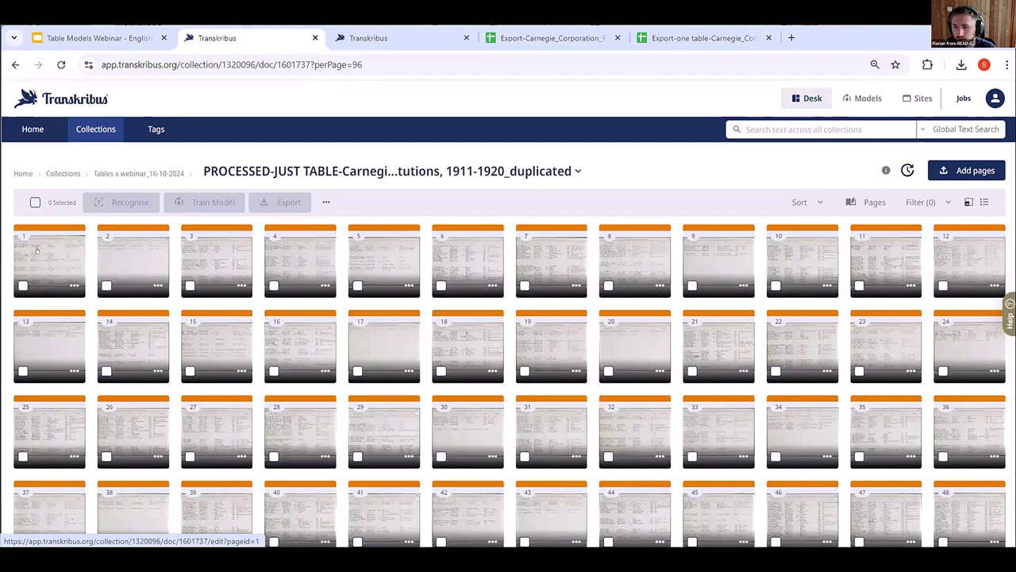
left_click(36, 250)
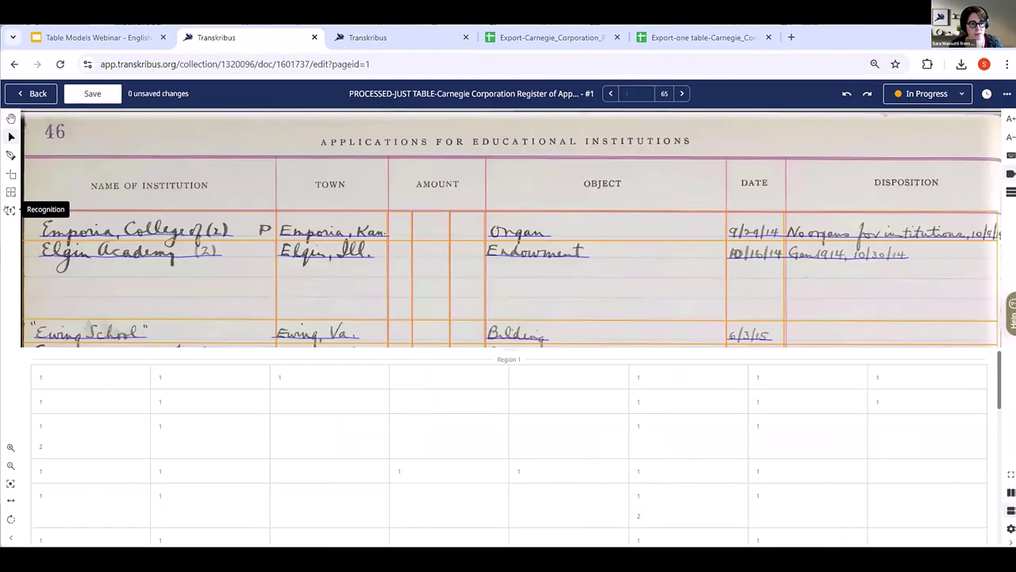
left_click(11, 210)
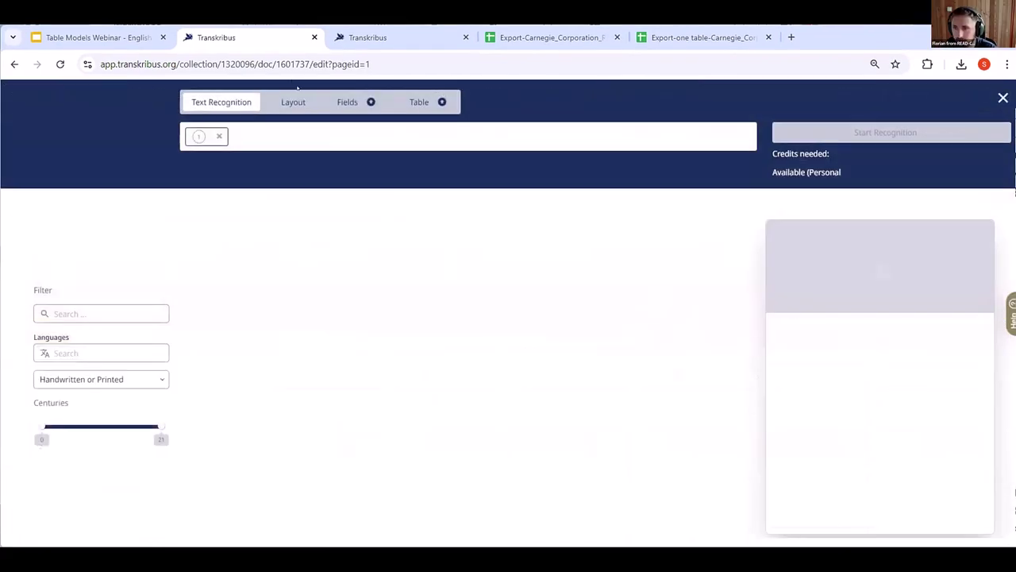
left_click(293, 102)
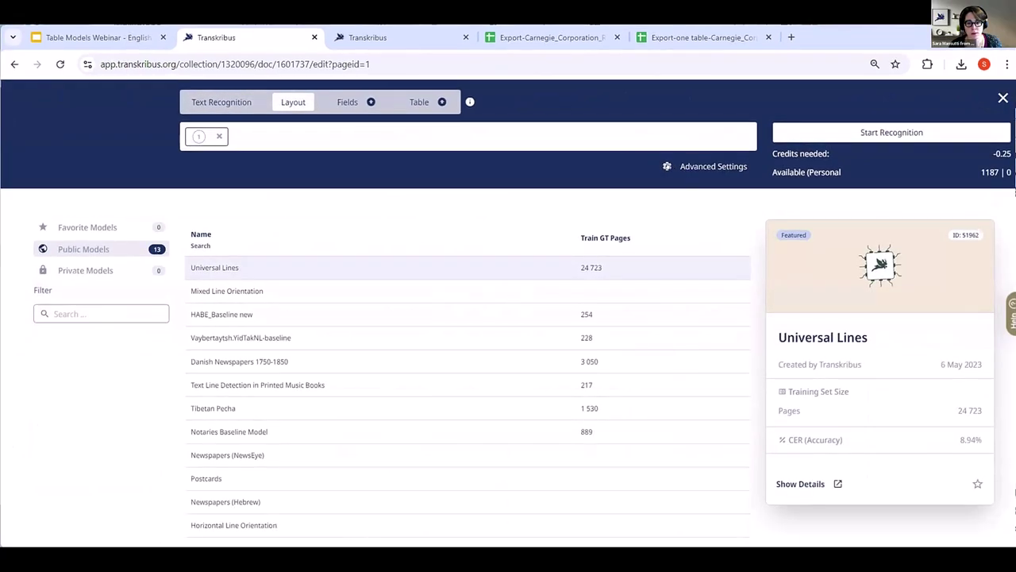
left_click(667, 166)
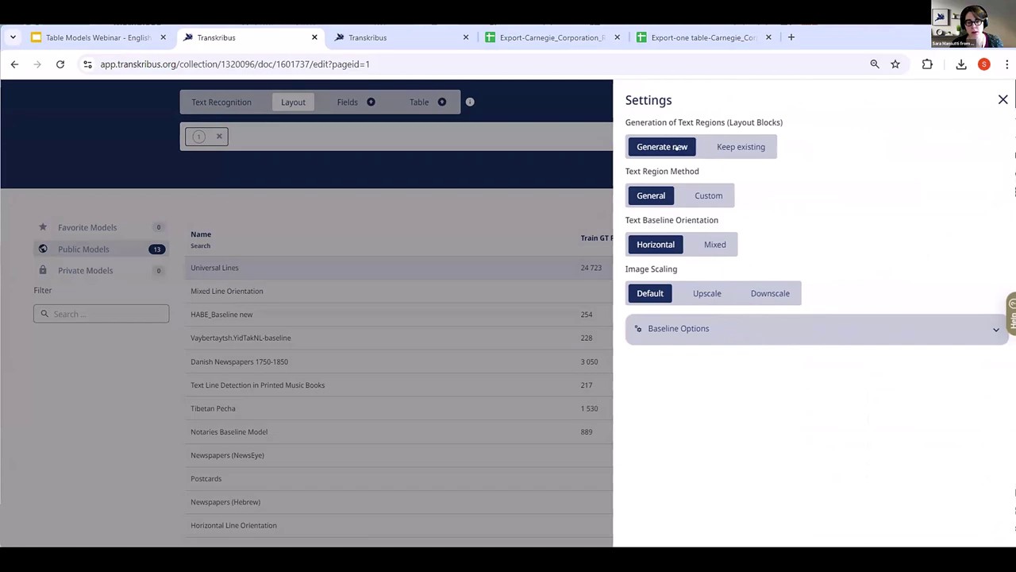
left_click(710, 147)
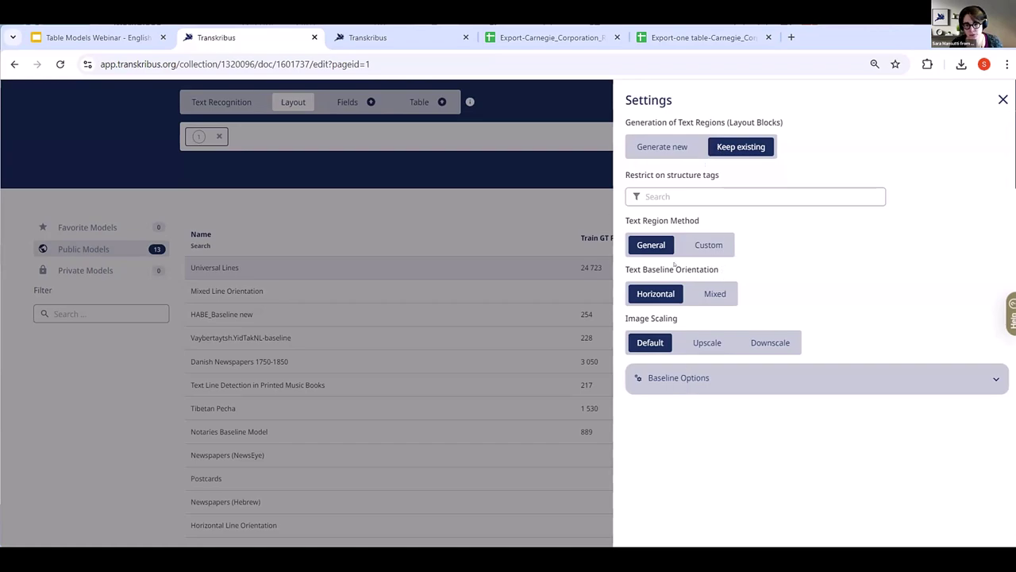
Step: Set the minimal baseline length to Low, leave splitting lines on region borders off, and start layout recognition on page 1
left_click(675, 378)
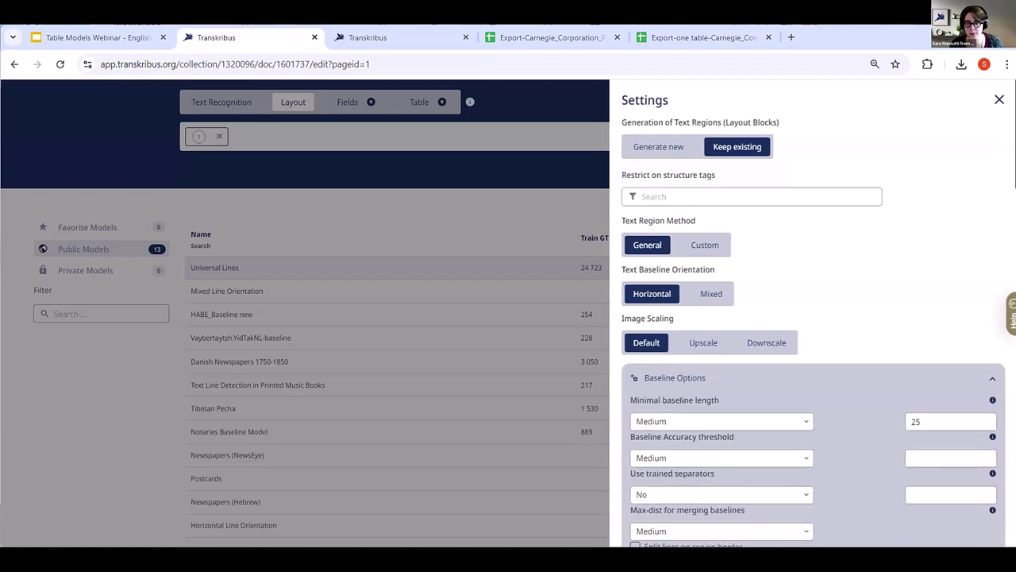
scroll(681, 378, "down", 1)
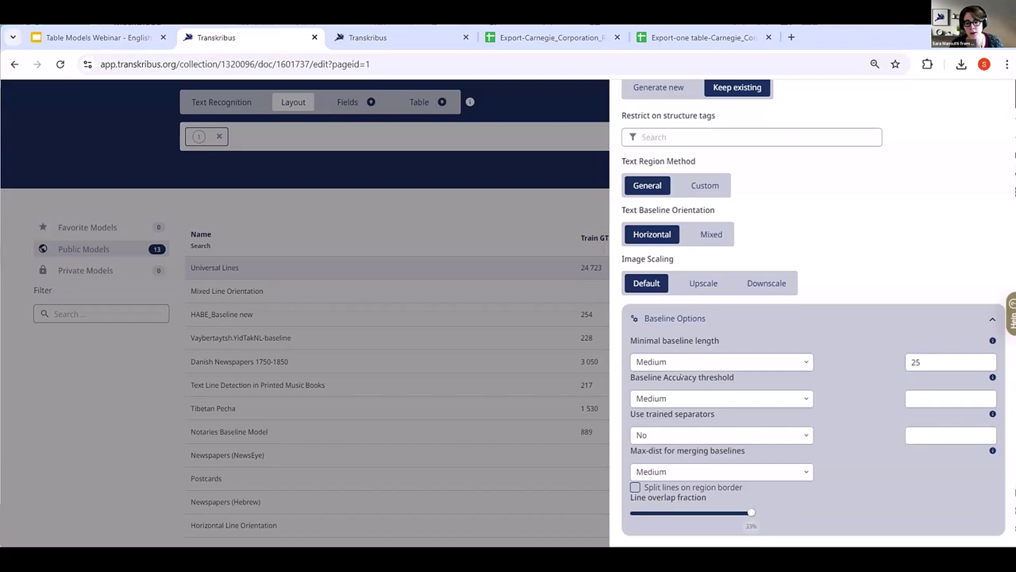
left_click(680, 369)
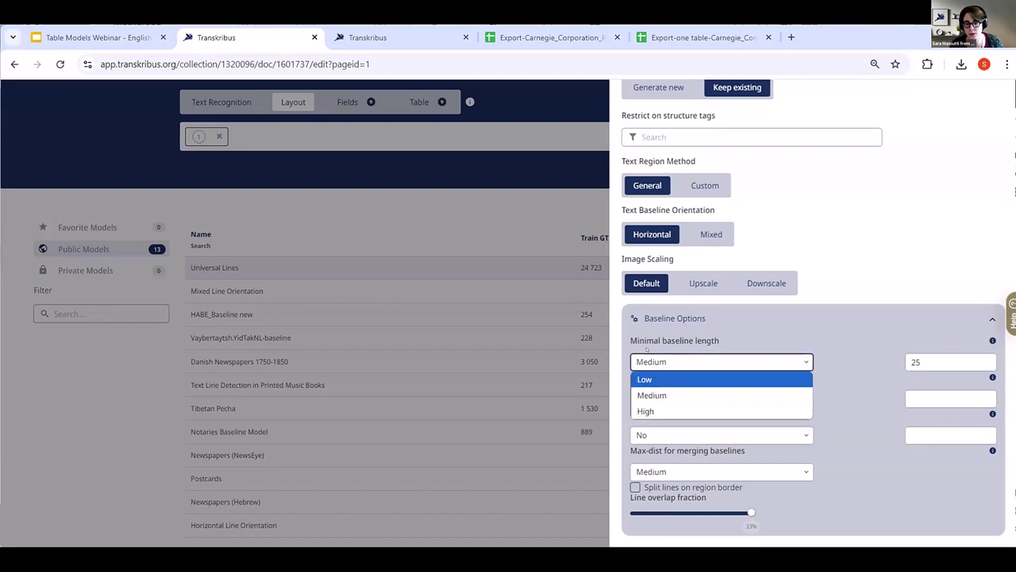
key("Return")
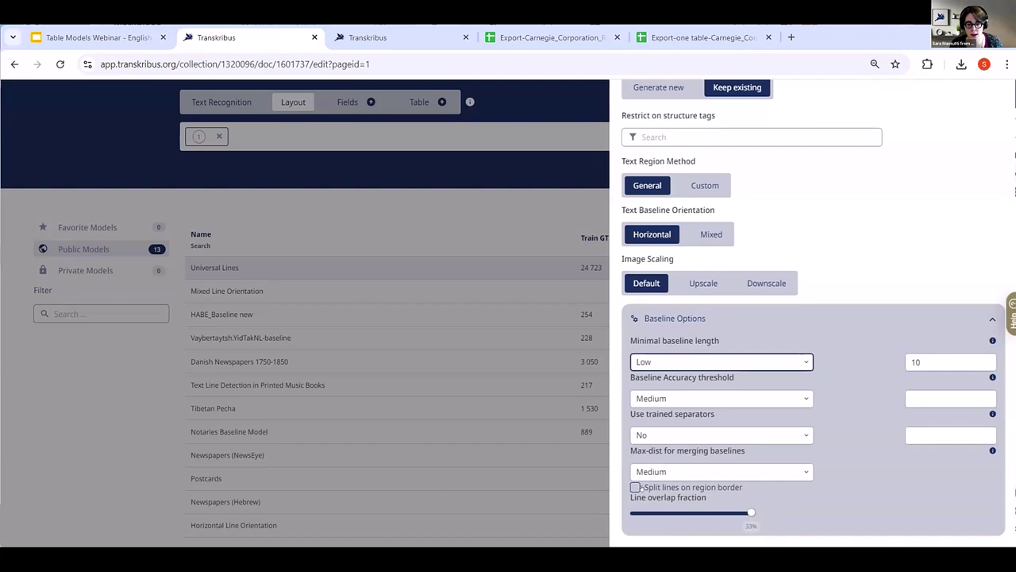
left_click(635, 487)
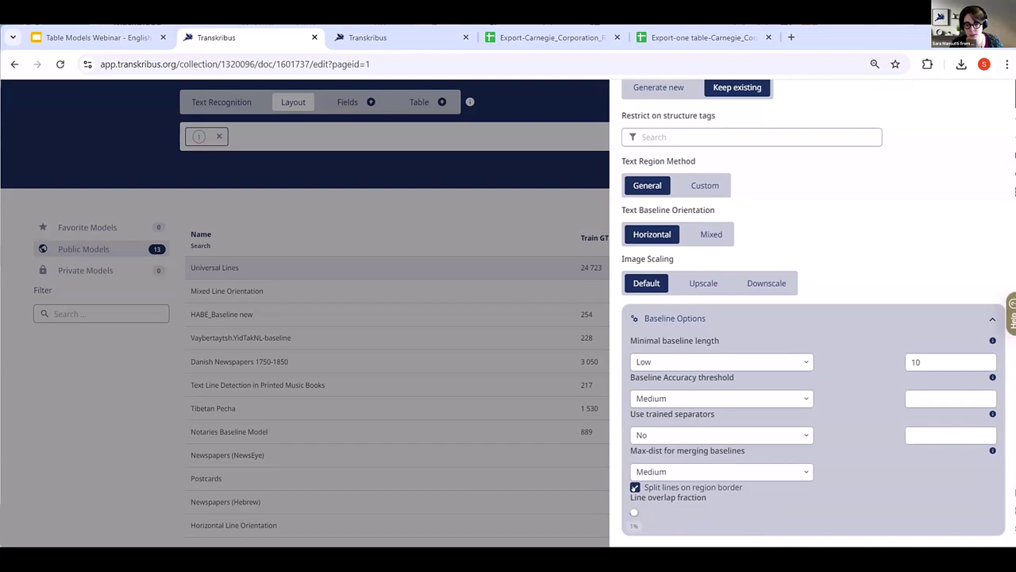
left_click(635, 486)
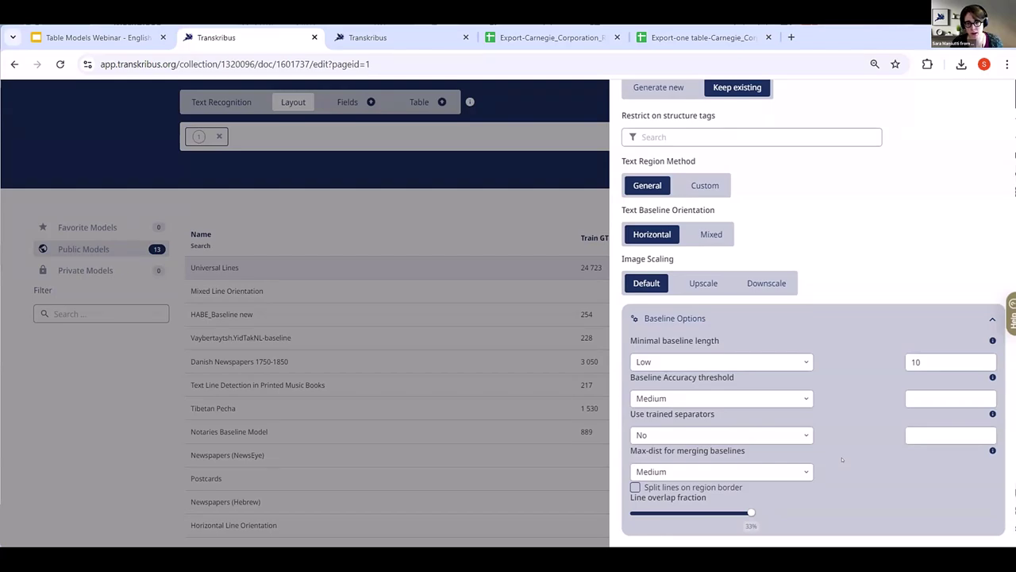
scroll(878, 145, "up", 1)
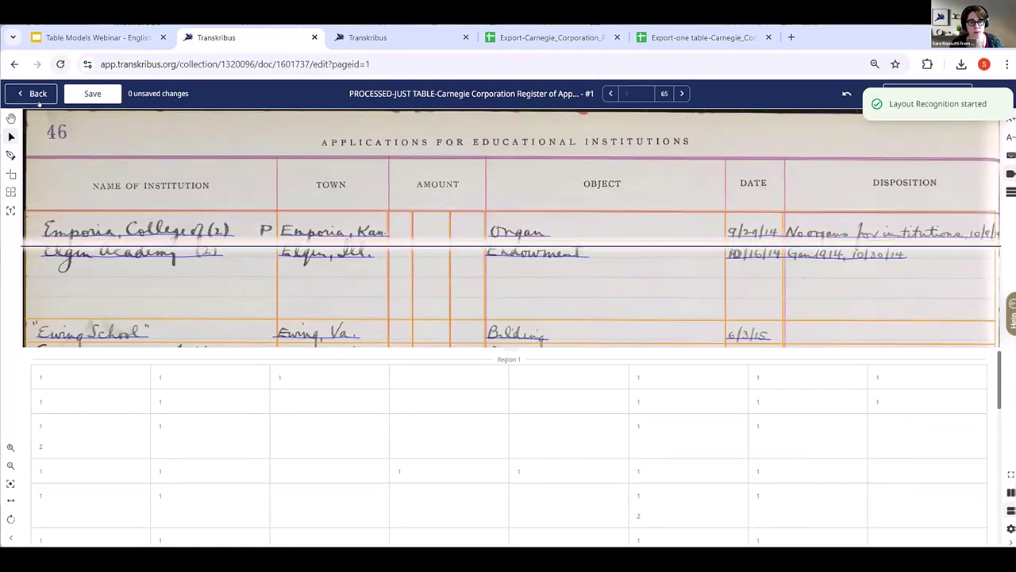
Step: Step forward through the document from page 1 to page 5
left_click(680, 93)
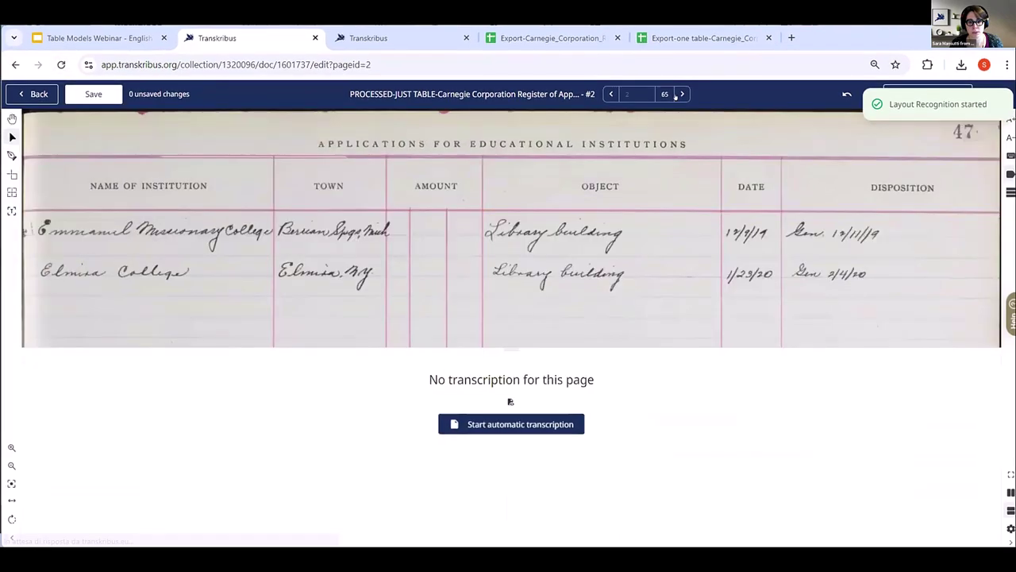
left_click(680, 94)
left_click(680, 94)
left_click(680, 94)
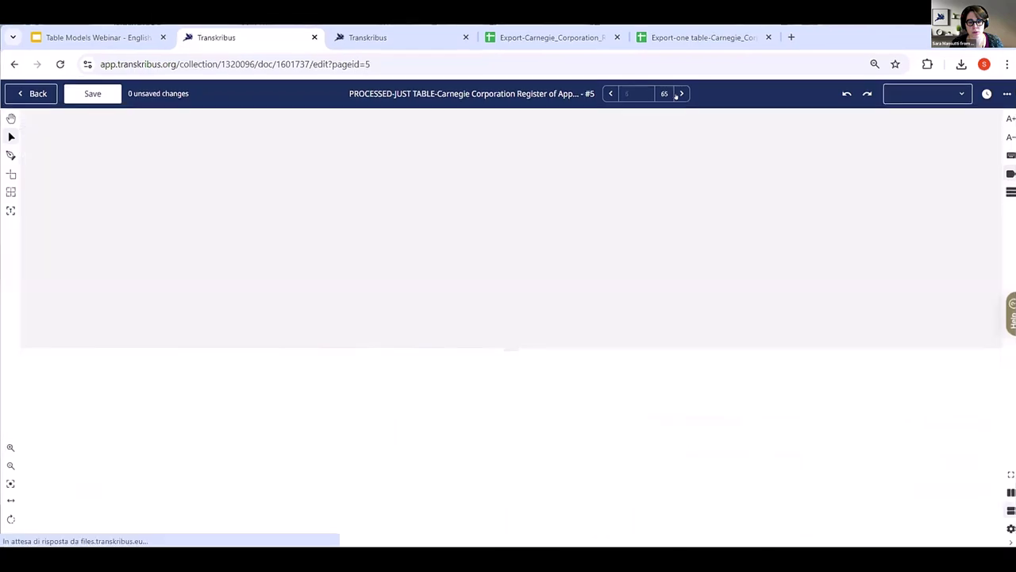
Step: Review the advanced layout recognition settings for page 5 with existing text regions kept and the baseline options expanded
left_click(11, 211)
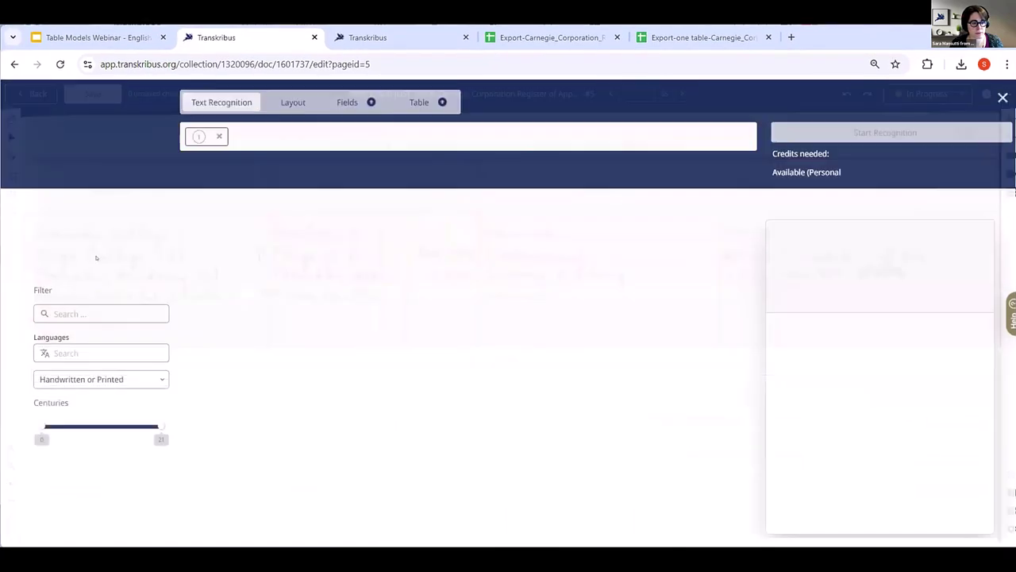
left_click(293, 103)
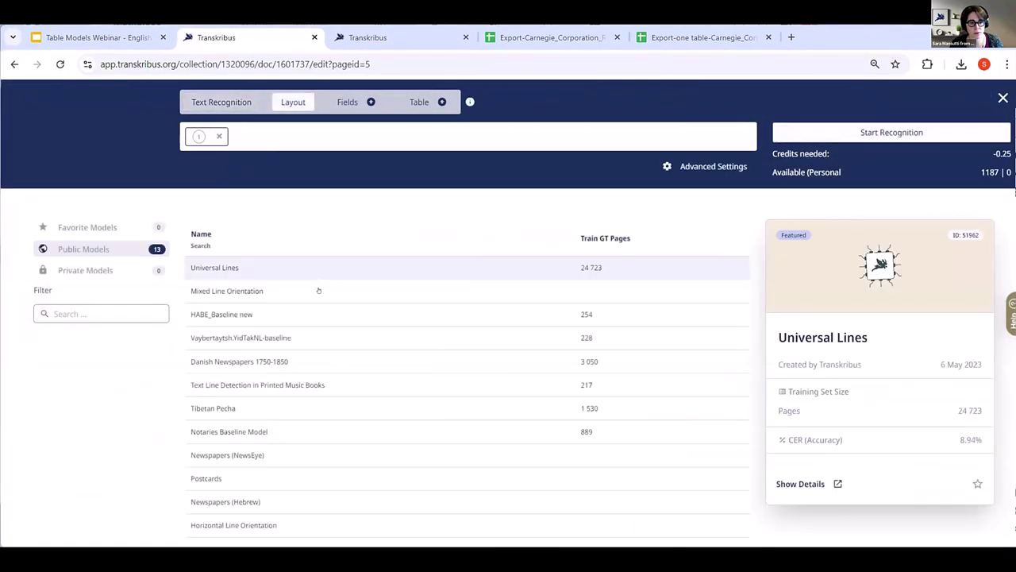
left_click(713, 166)
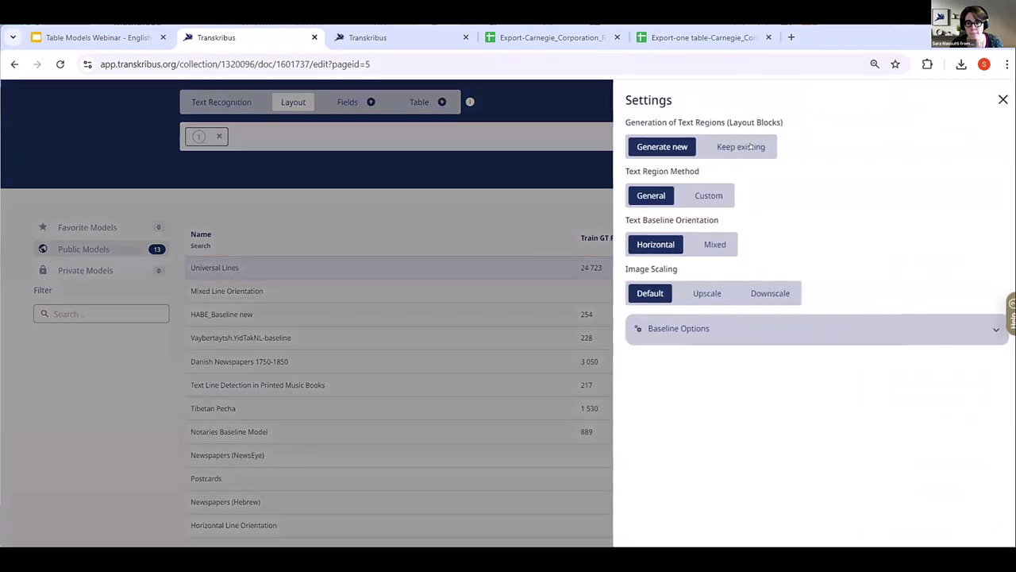
left_click(741, 146)
left_click(677, 378)
scroll(719, 383, "down", 1)
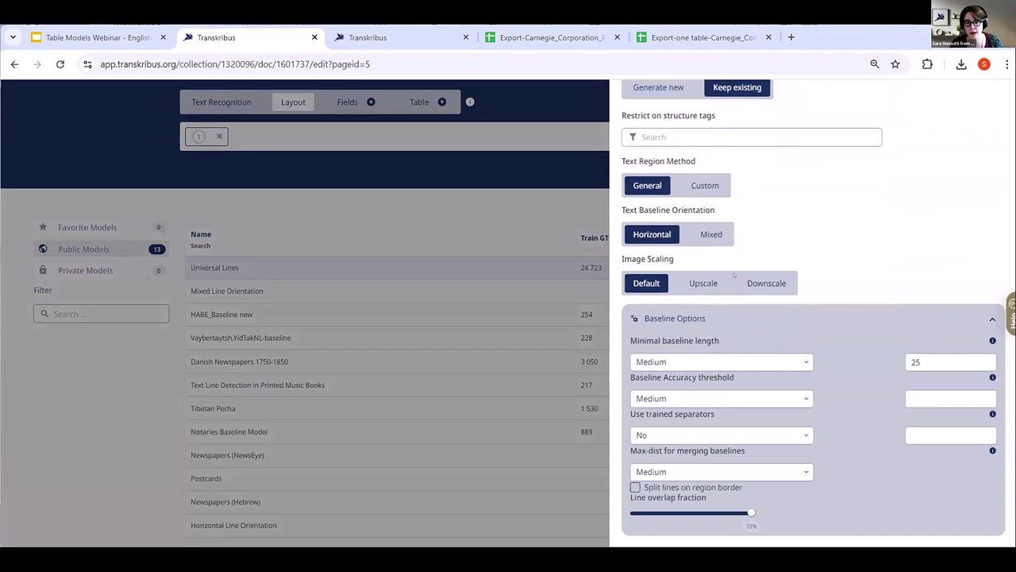
scroll(735, 275, "up", 1)
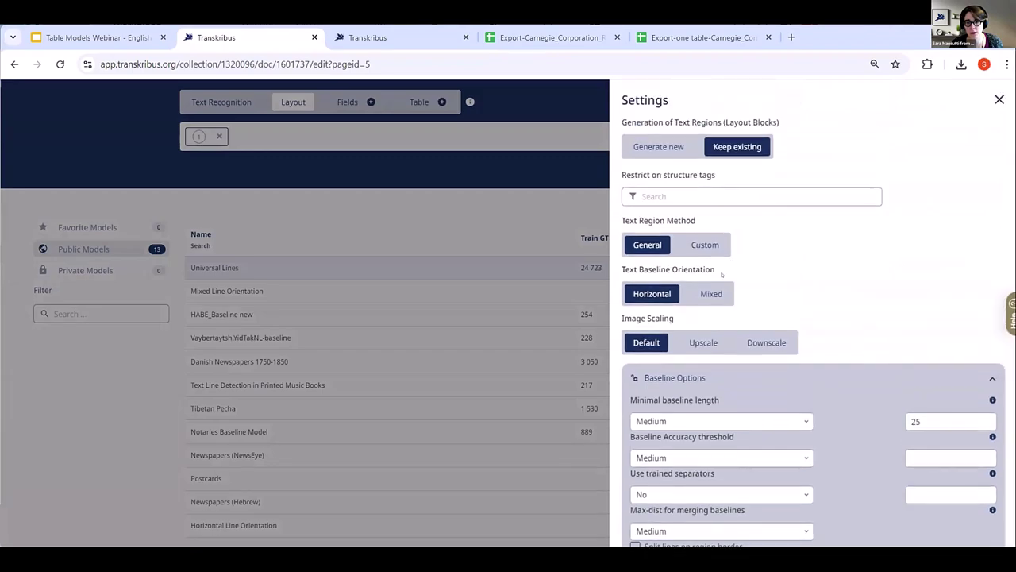
left_click(999, 100)
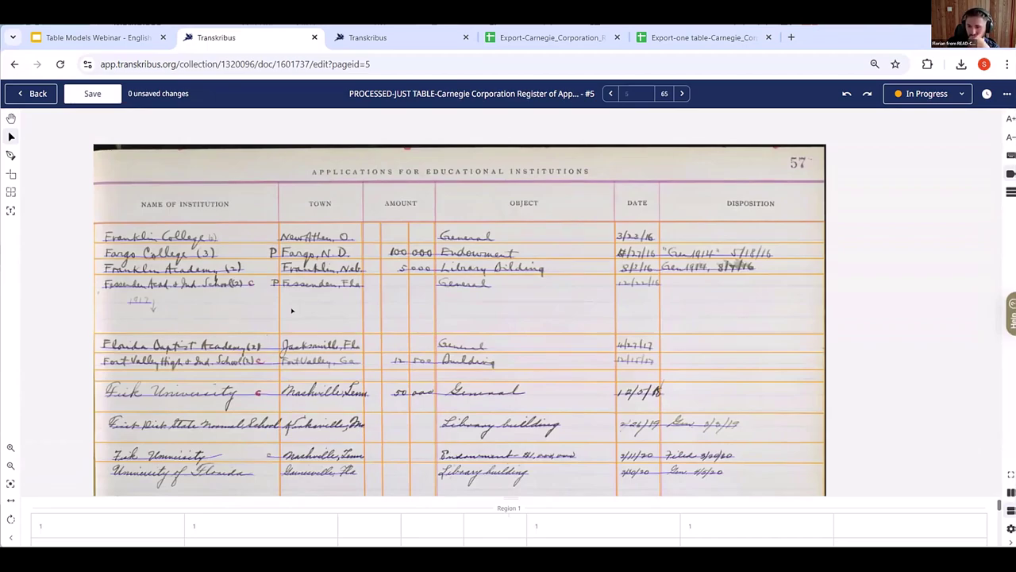
Step: Examine the baselines and cells across the Date and Disposition columns in the 4/27/16 and 8/3/16 rows
scroll(649, 262, "up", 5)
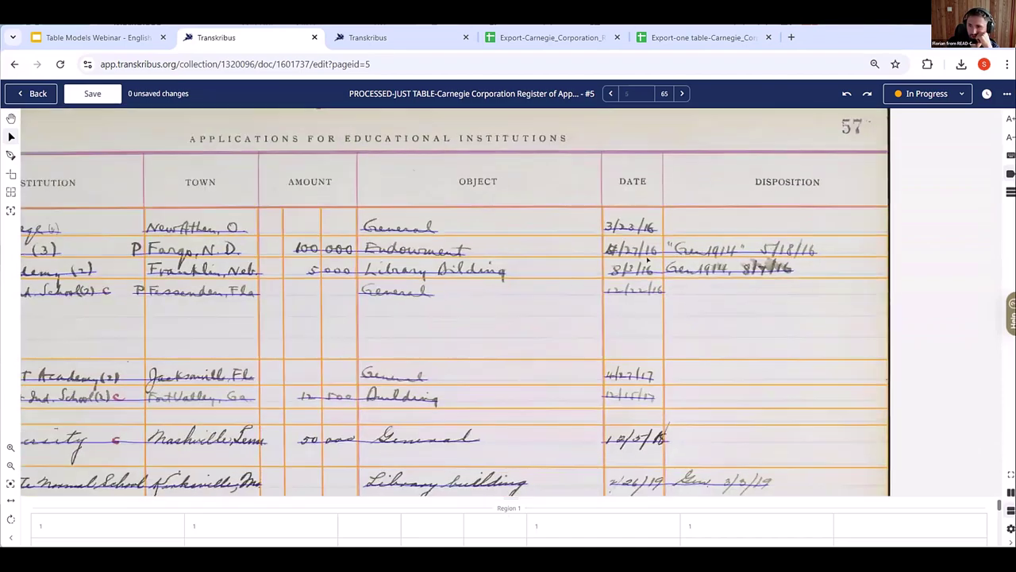
left_click(649, 247)
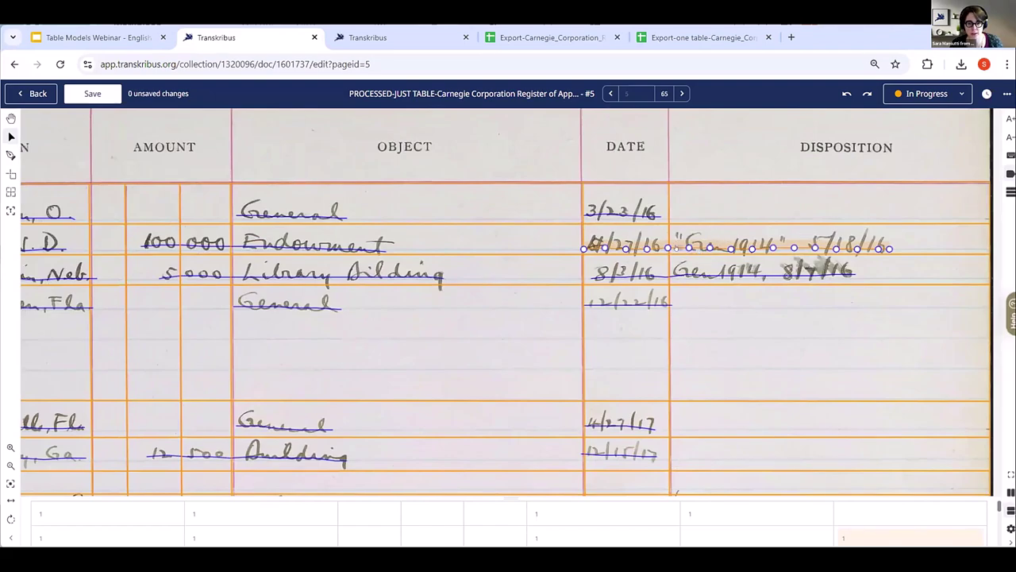
scroll(735, 249, "up", 2)
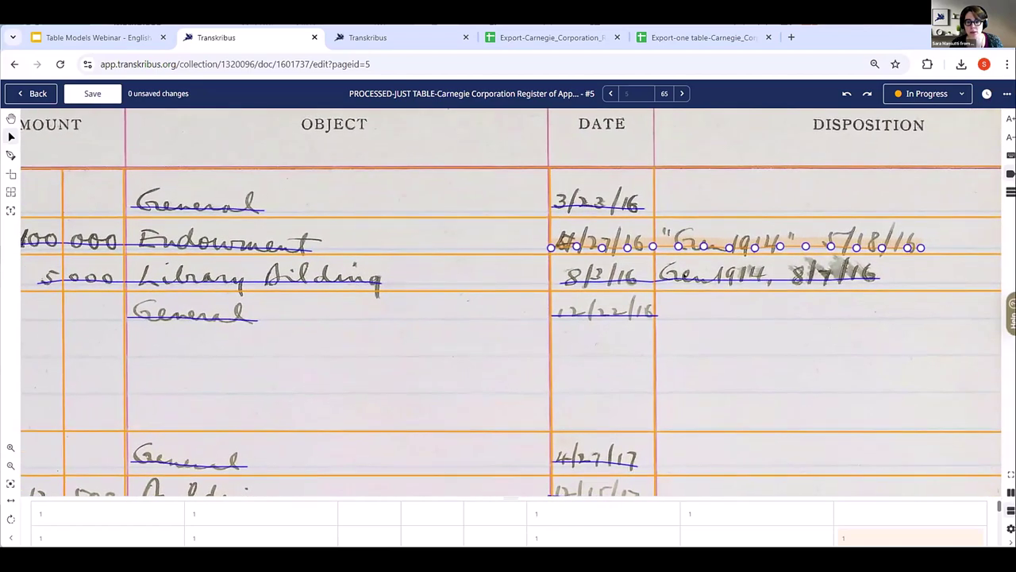
left_click(607, 269)
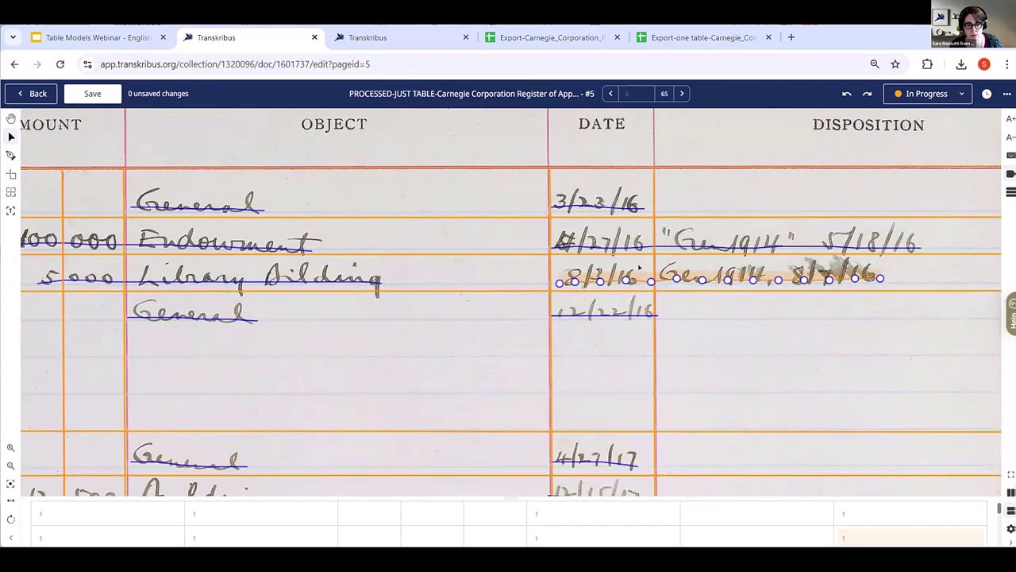
left_click(665, 264)
key("Tab")
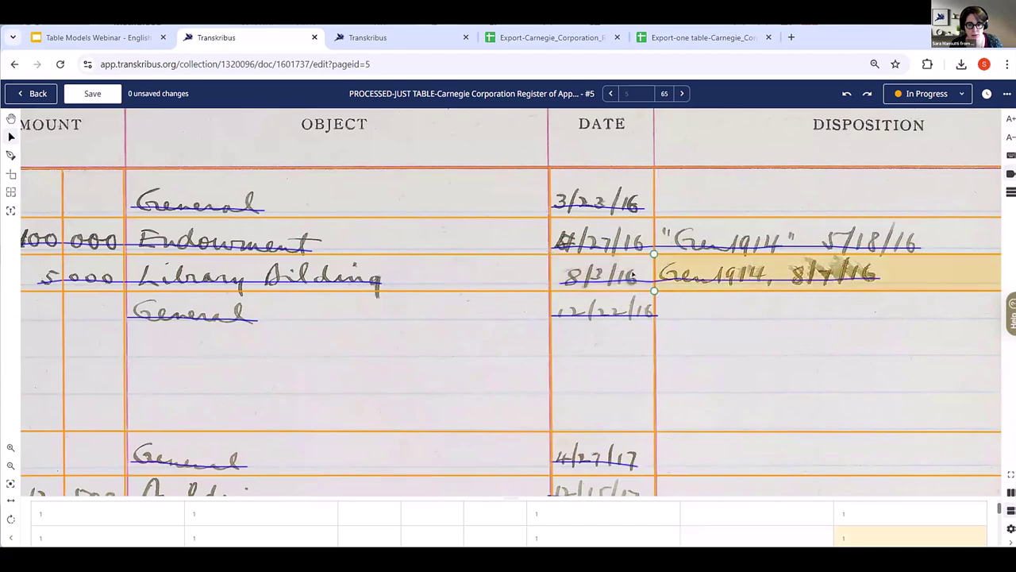
left_click(625, 279)
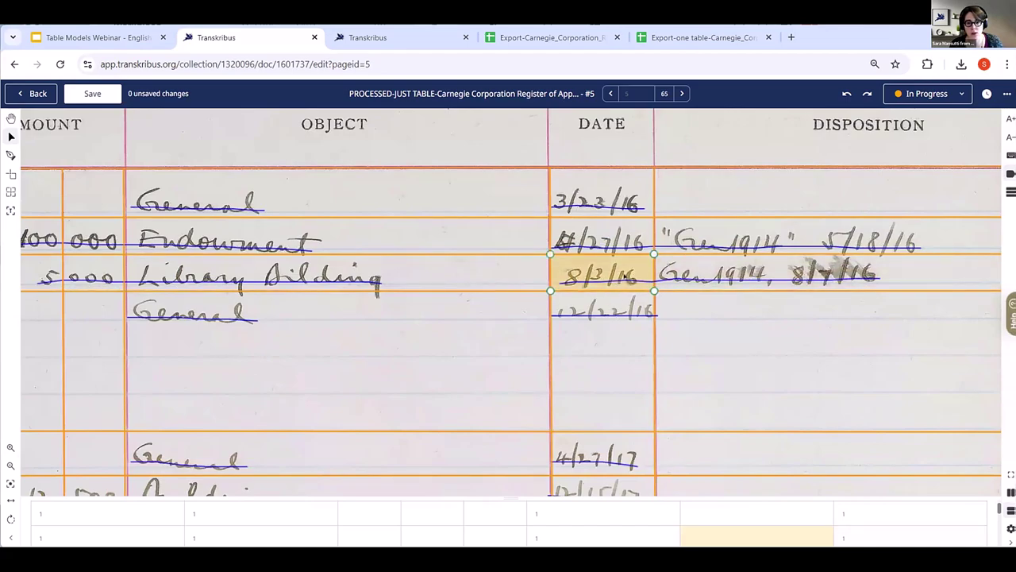
left_click(675, 279)
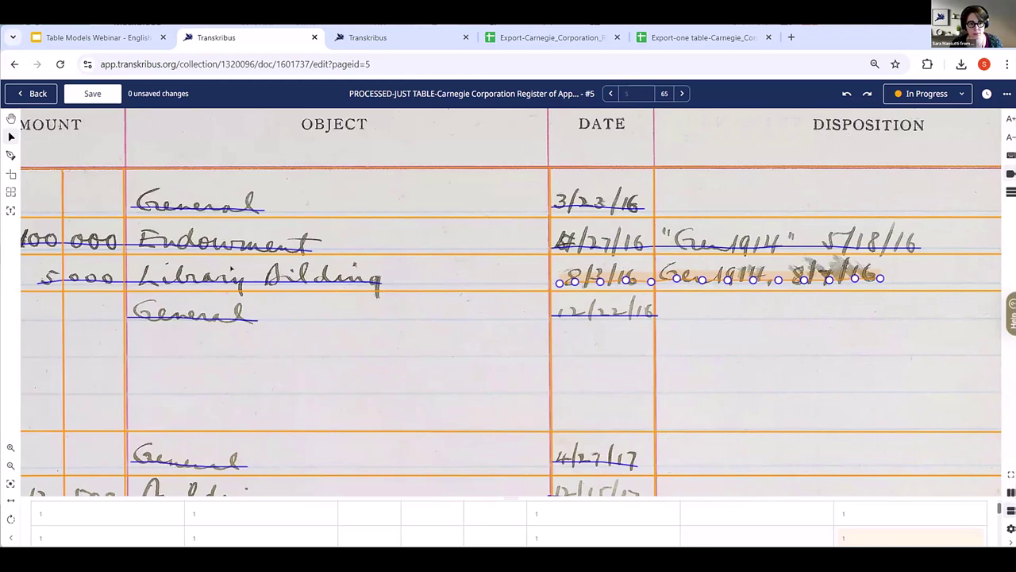
Step: Select the Library Bilding line in the Object column, enlarge the transcription area and check the line's matching transcription cell
left_click(283, 282)
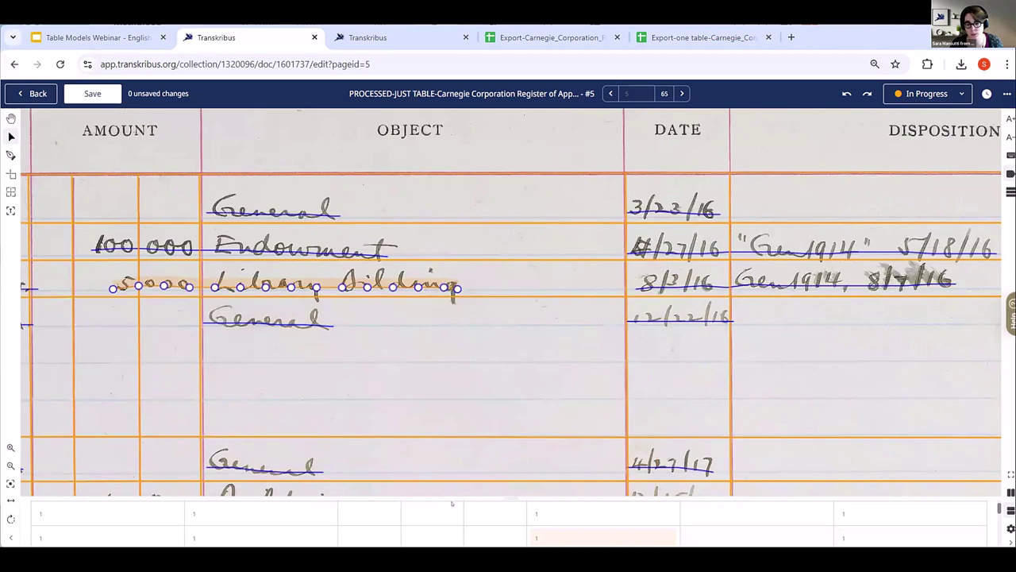
left_click_drag(497, 500, 497, 410)
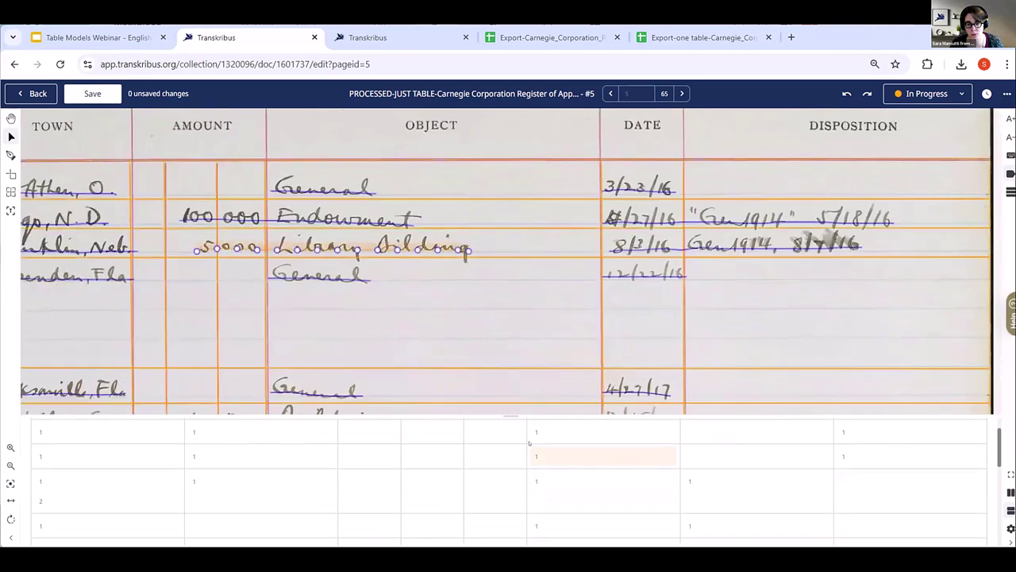
left_click(597, 451)
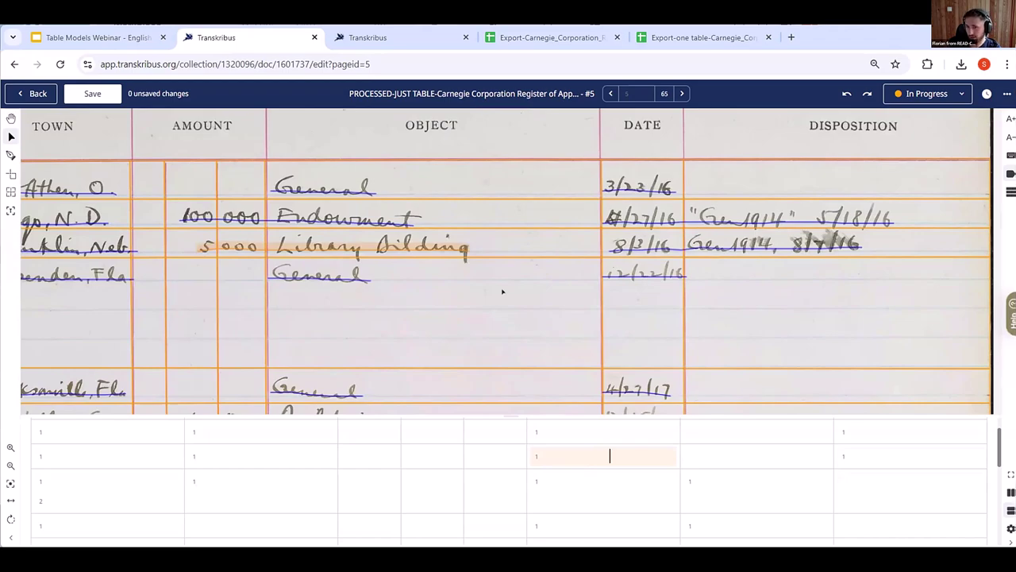
scroll(502, 292, "down", 3)
scroll(532, 292, "down", 3)
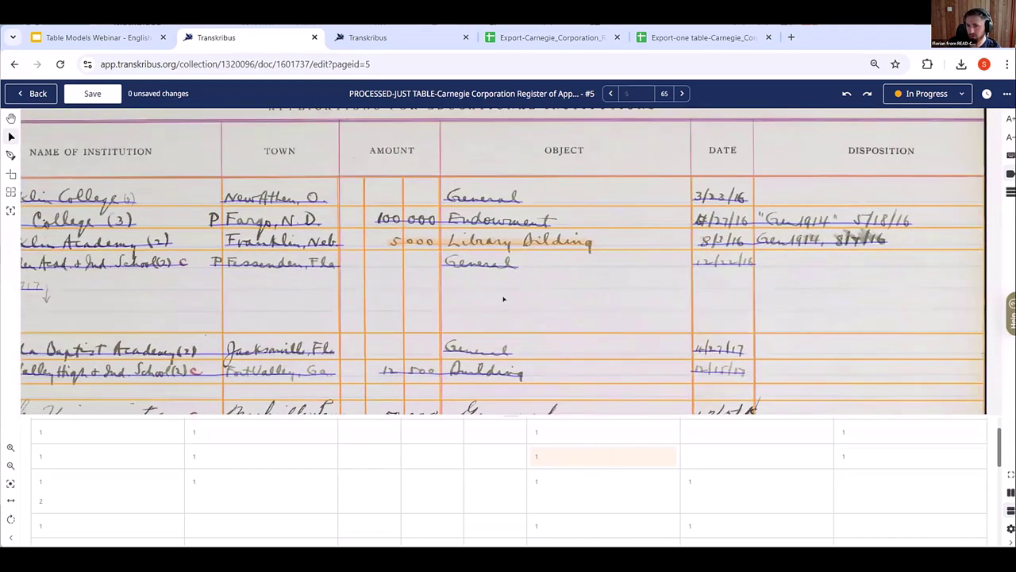
scroll(307, 231, "down", 3)
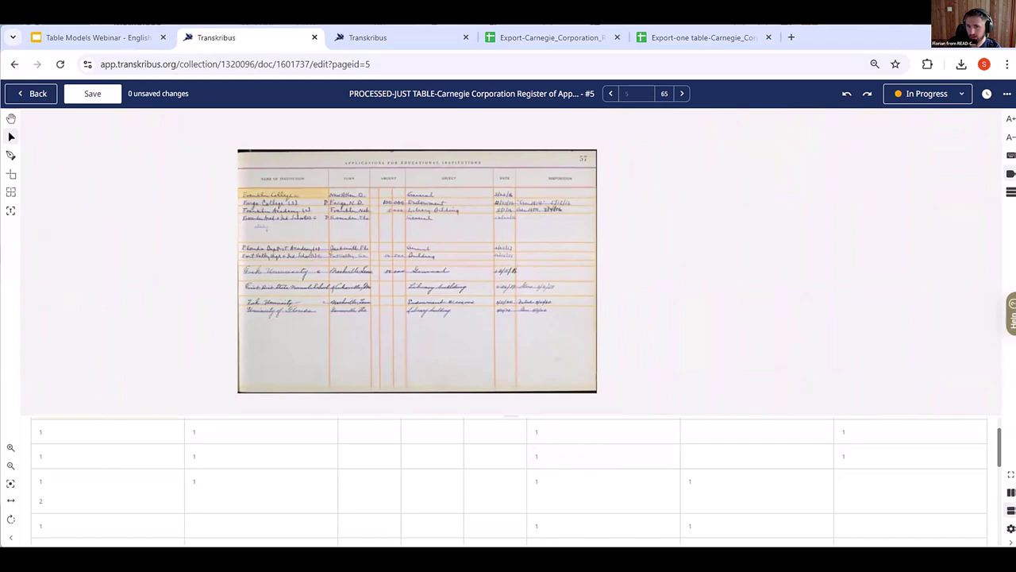
Step: Select The German Giant I for text recognition and restrict recognition to the paragraph structure tag in its advanced settings
left_click(10, 211)
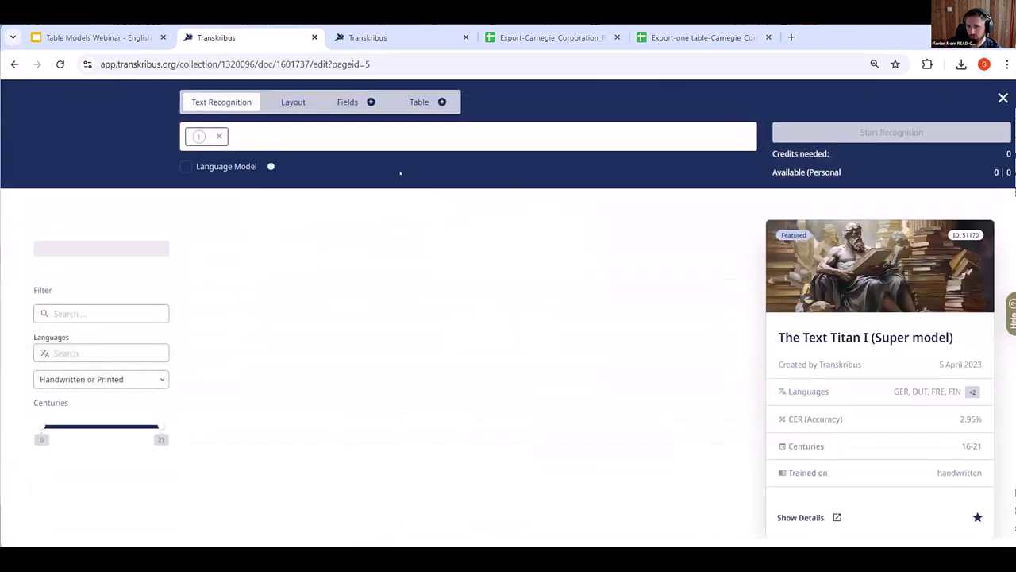
left_click(131, 254)
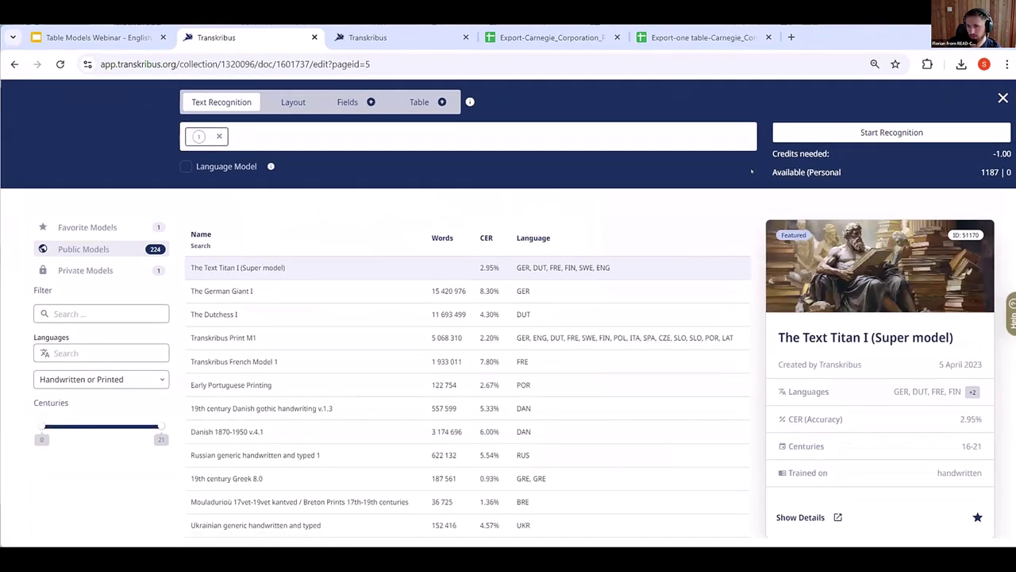
left_click(605, 283)
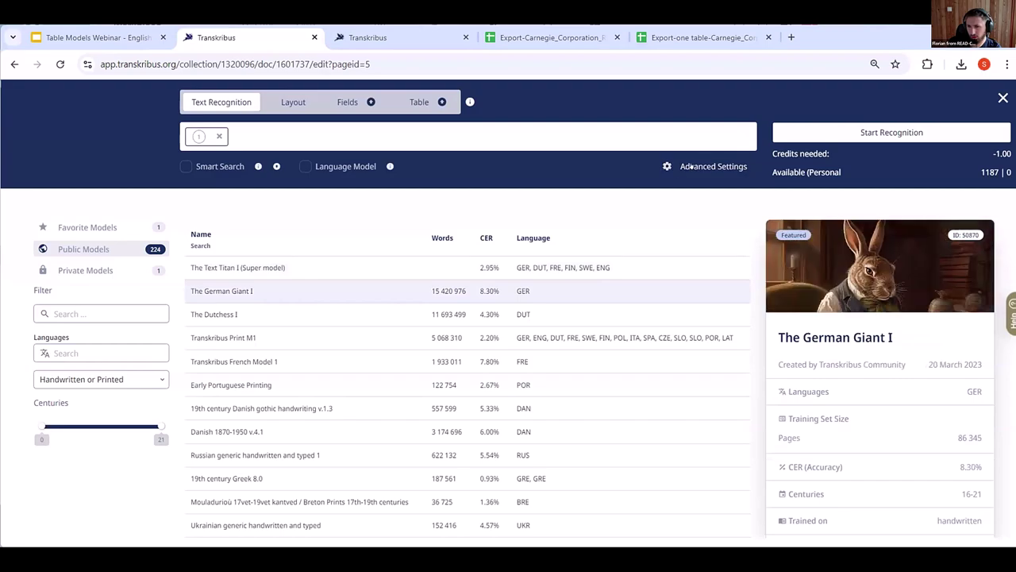
left_click(729, 166)
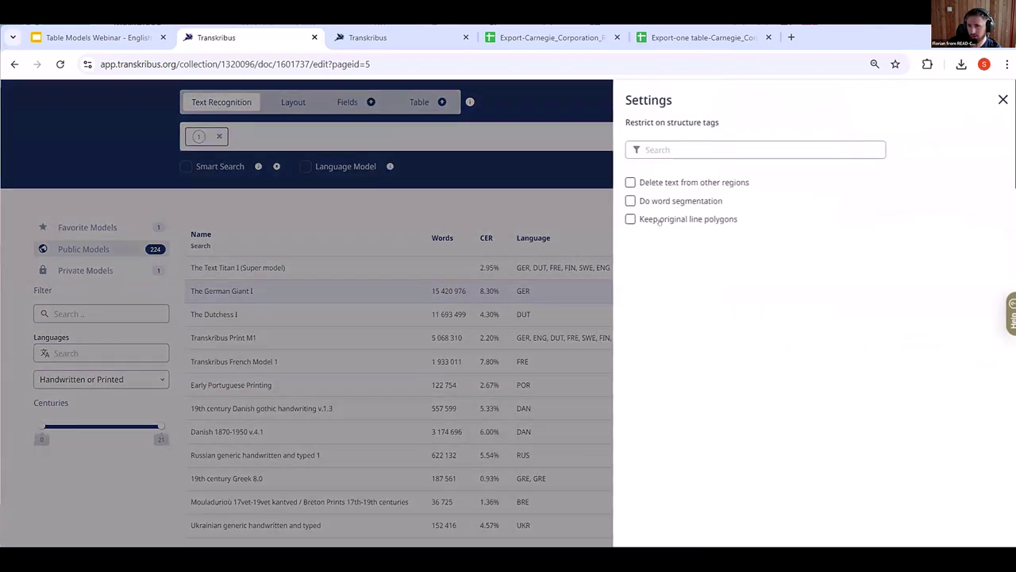
left_click(683, 148)
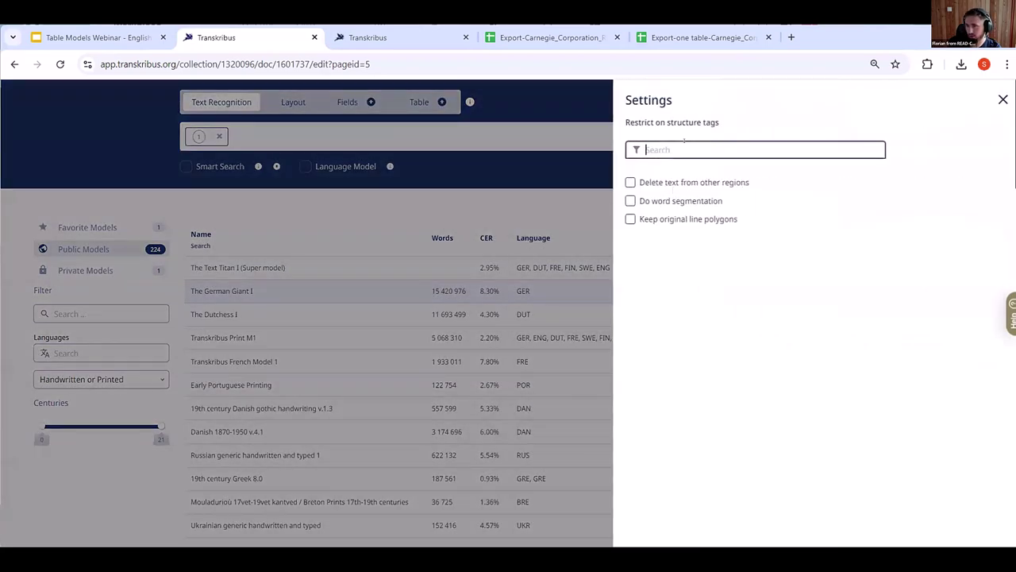
type("pa")
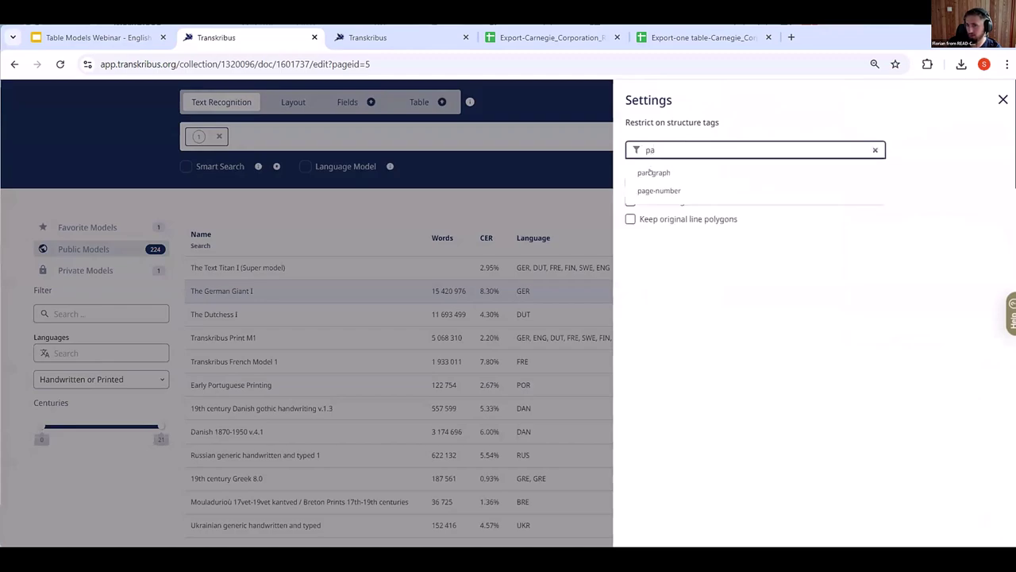
left_click(802, 171)
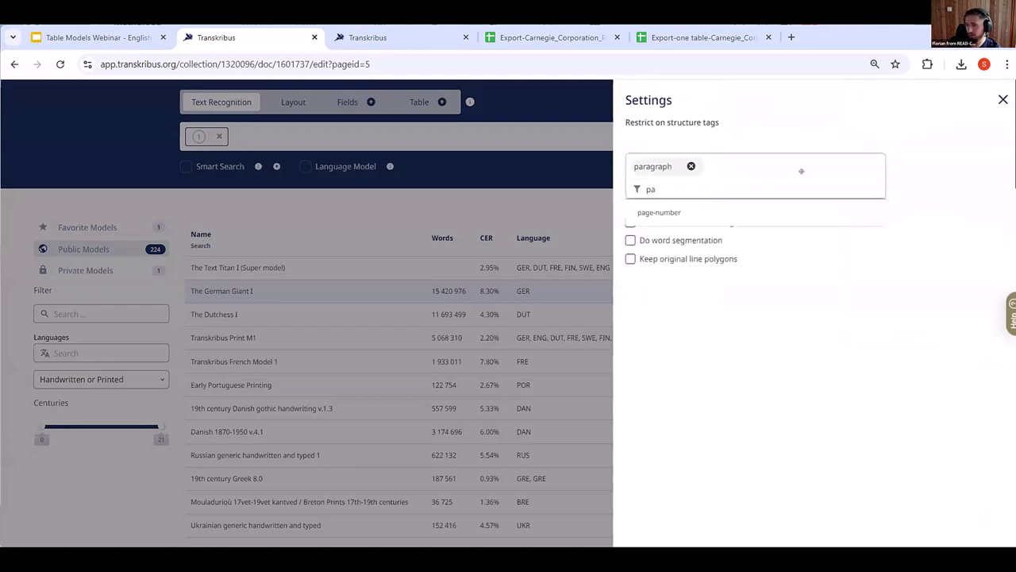
left_click(683, 171)
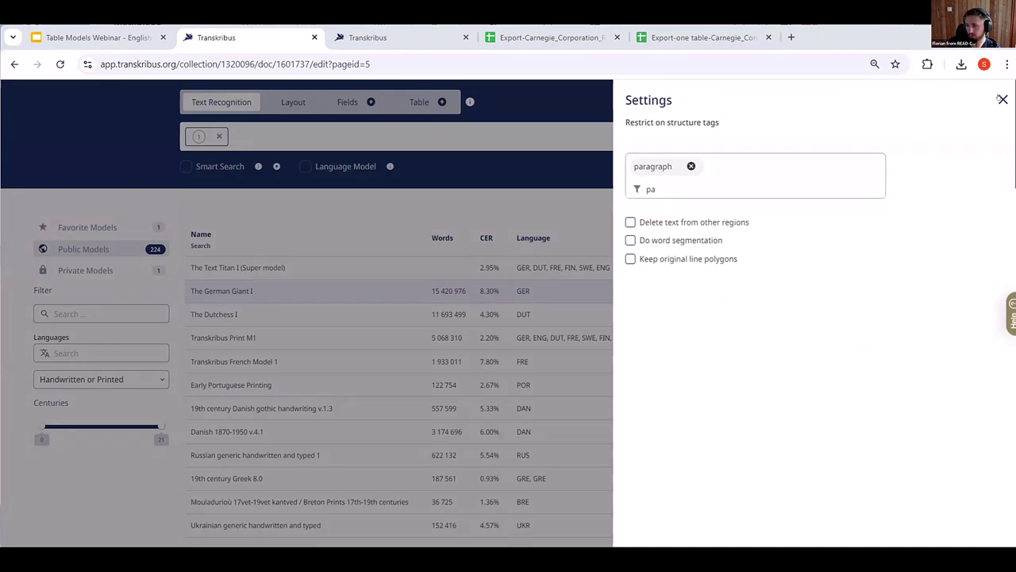
left_click(603, 127)
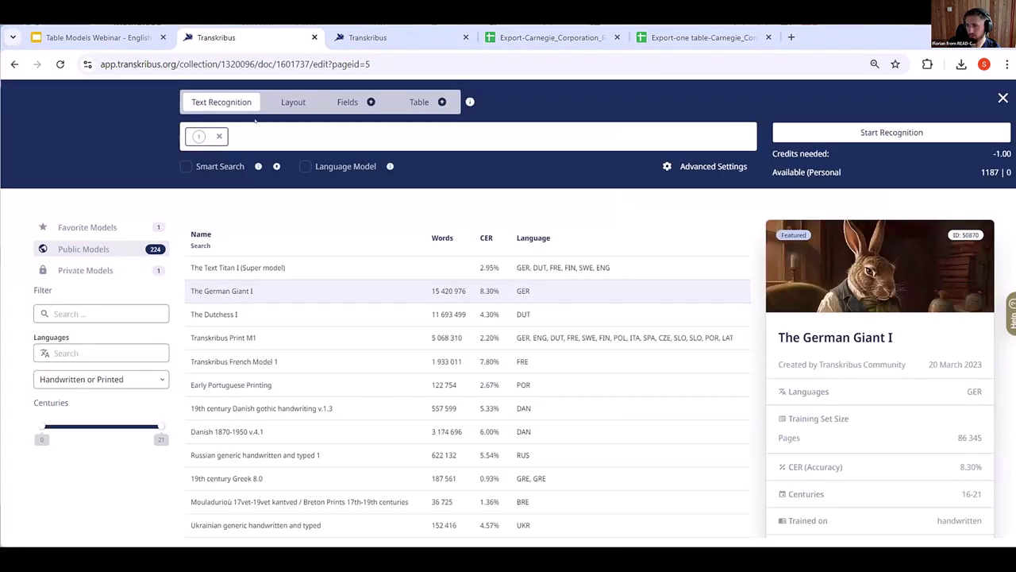
Step: Leave the recognition page, return to the app.transkribus.org home page and reopen the duplicated PROCESSED-JUST TABLE Carnegie register
left_click(15, 65)
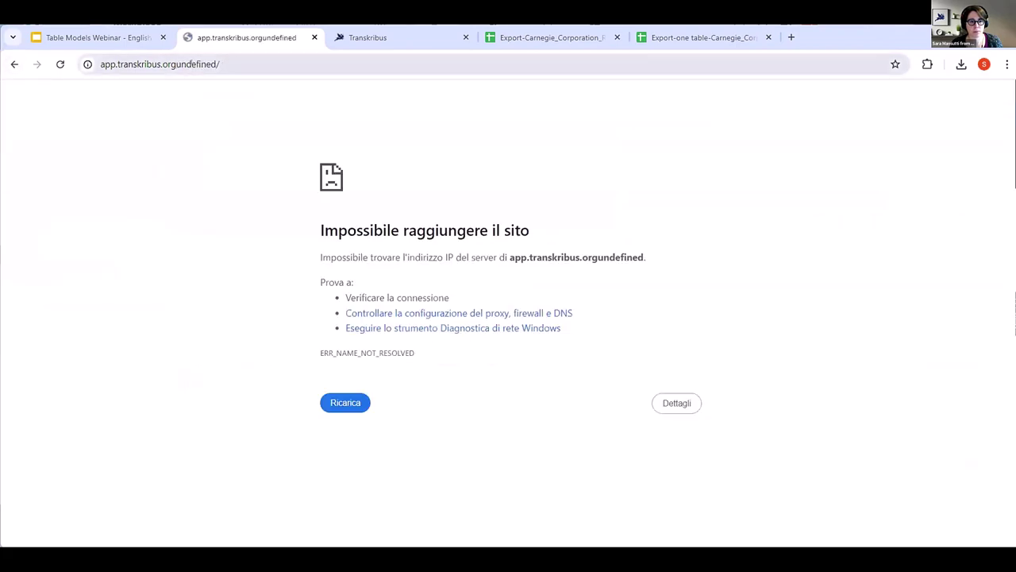
left_click_drag(173, 65, 308, 65)
key("BackSpace")
key("Return")
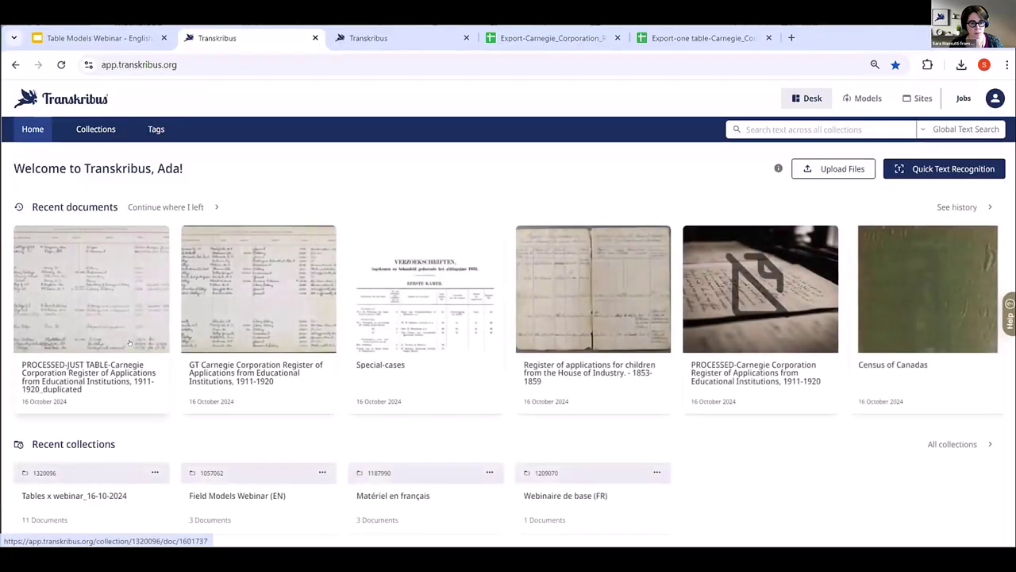
left_click(130, 342)
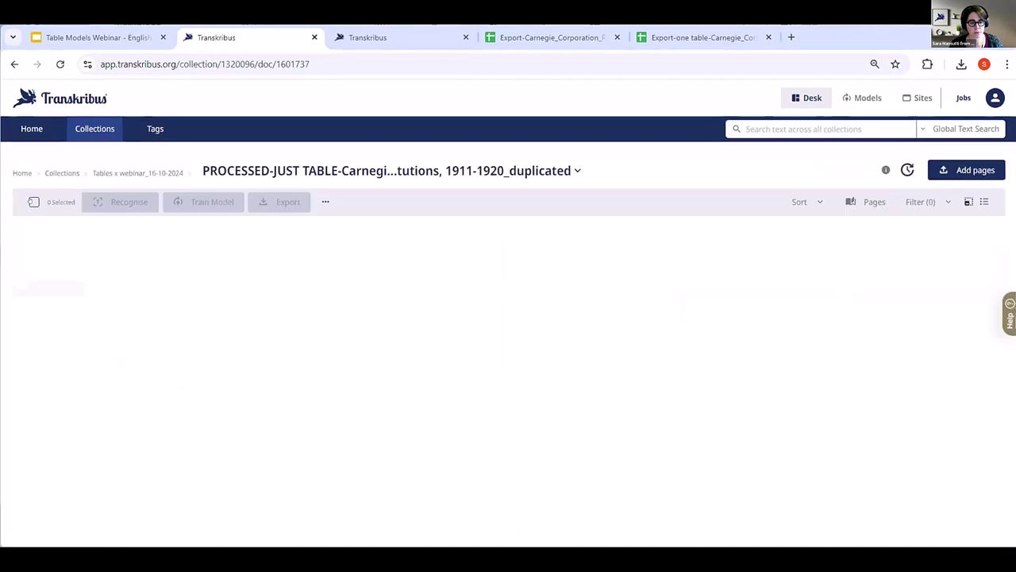
Step: Select all pages of the register, open their export settings and try Page XML as a standard export format
left_click(33, 202)
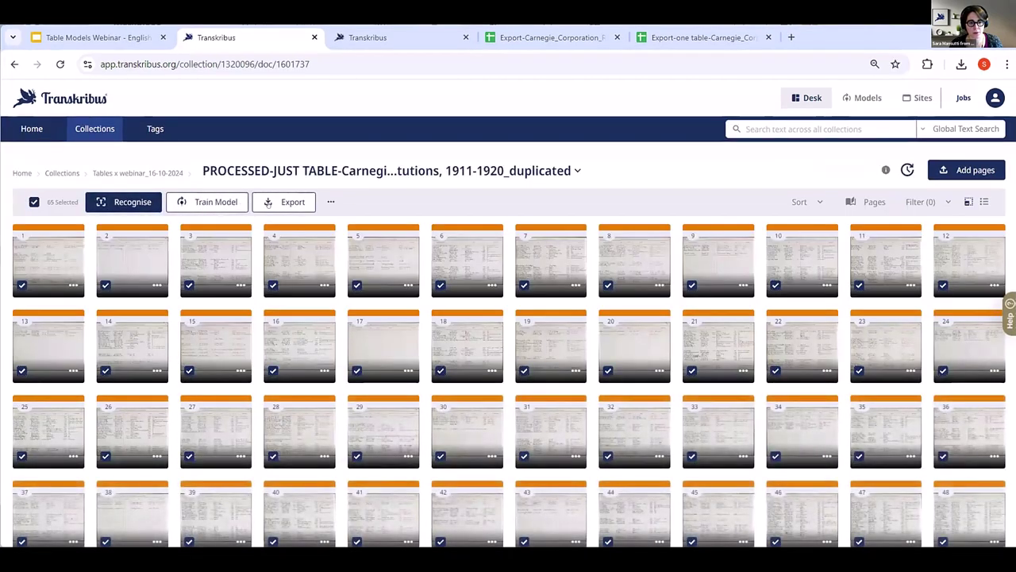
left_click(284, 202)
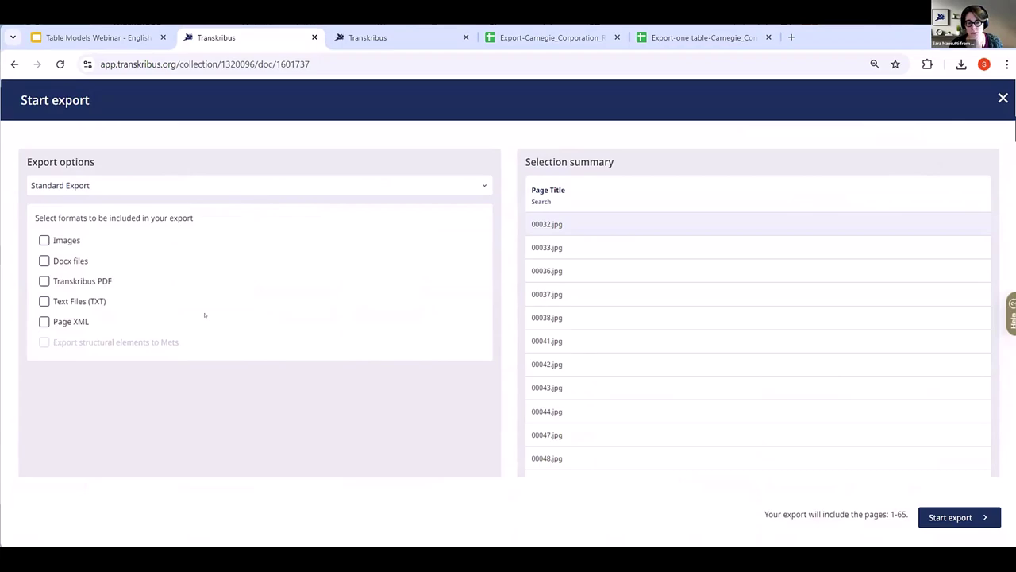
left_click(79, 321)
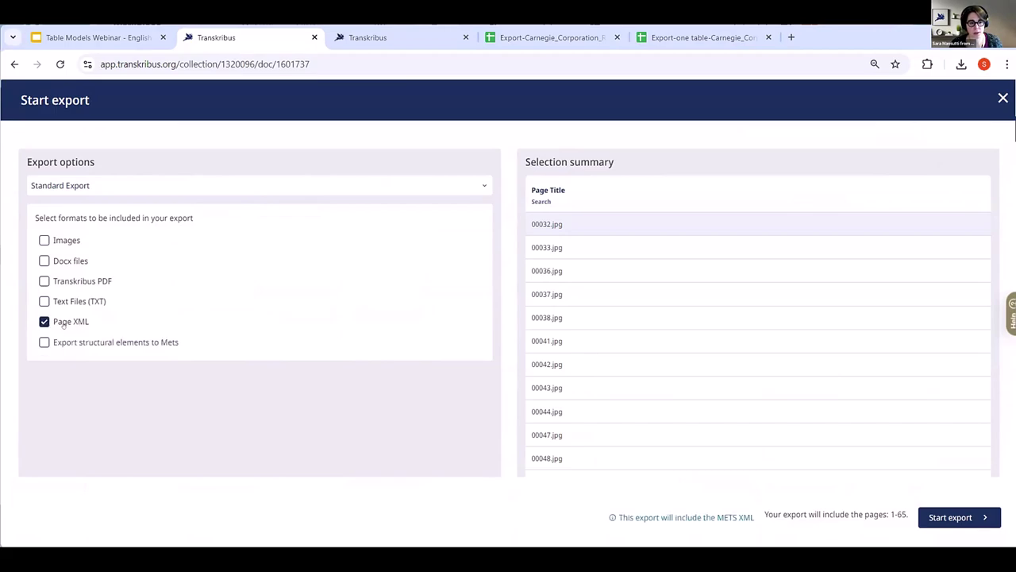
left_click(56, 327)
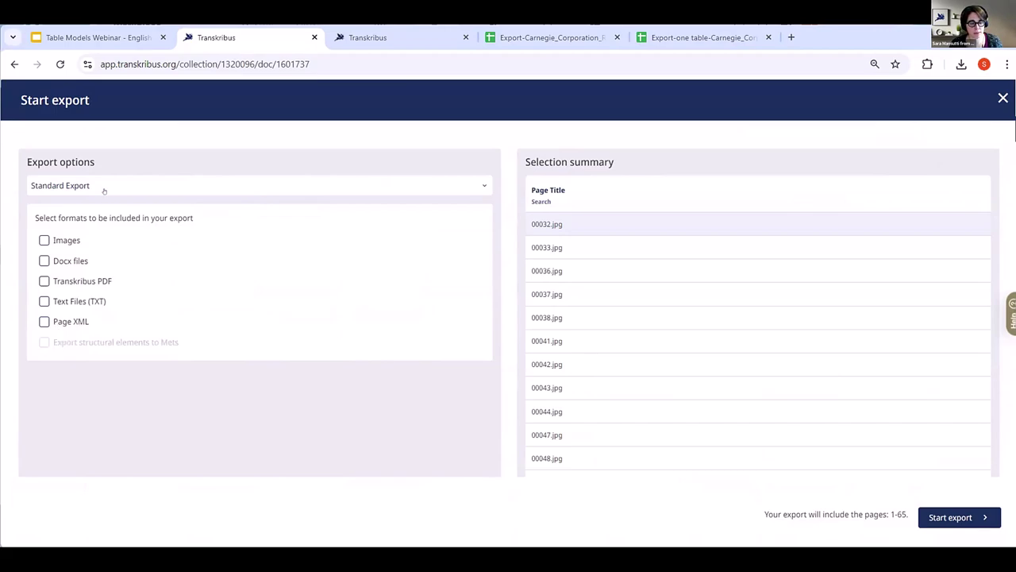
Step: Set the export to Spreadsheet (Excel / CSV) as a table export and enable merging into one table
left_click(104, 189)
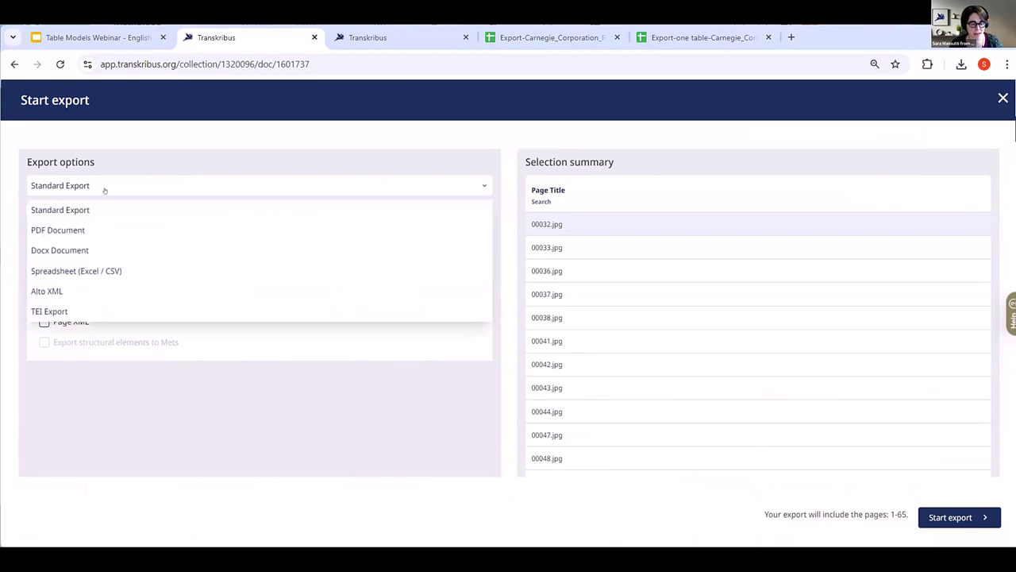
left_click(114, 272)
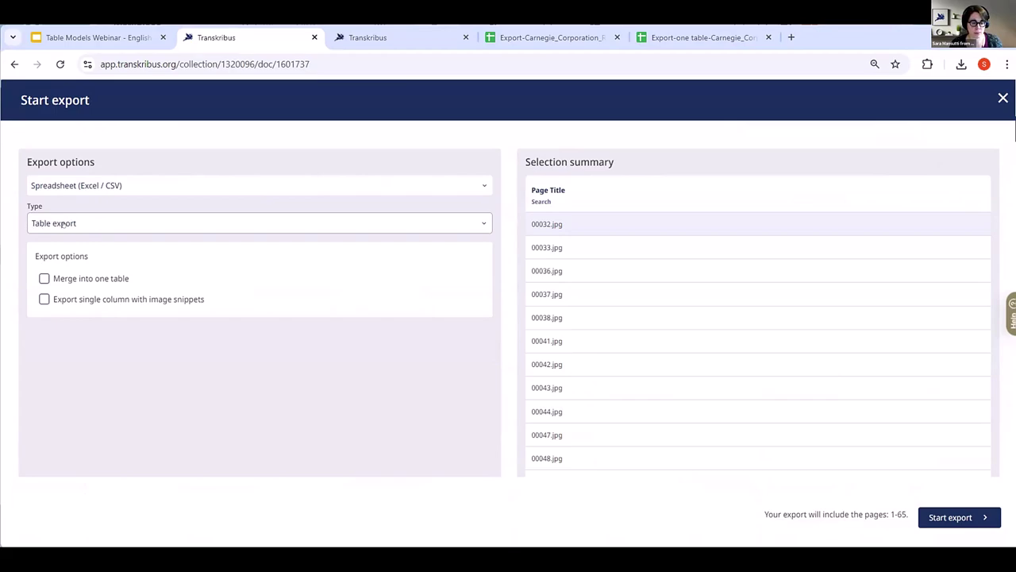
left_click(56, 278)
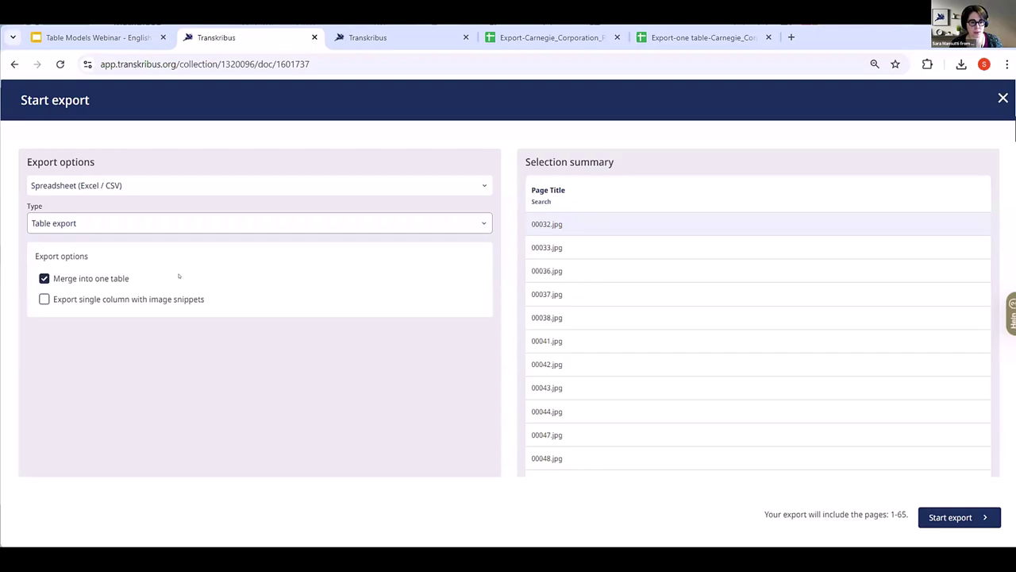
Step: Switch to the page-by-page Carnegie export in Google Sheets and examine the image name and table rows on the 00032.jpg sheet
left_click(548, 38)
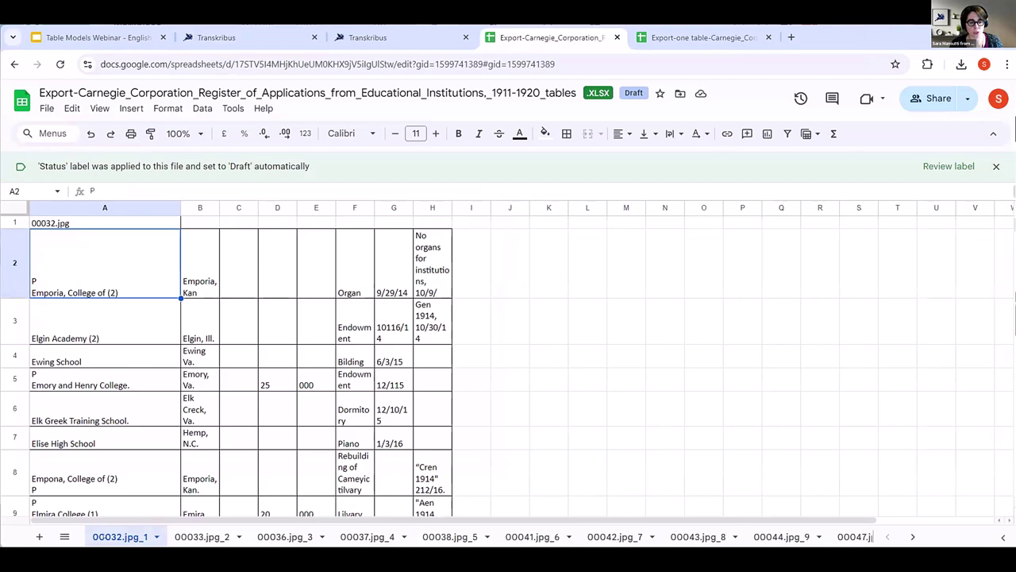
left_click(71, 224)
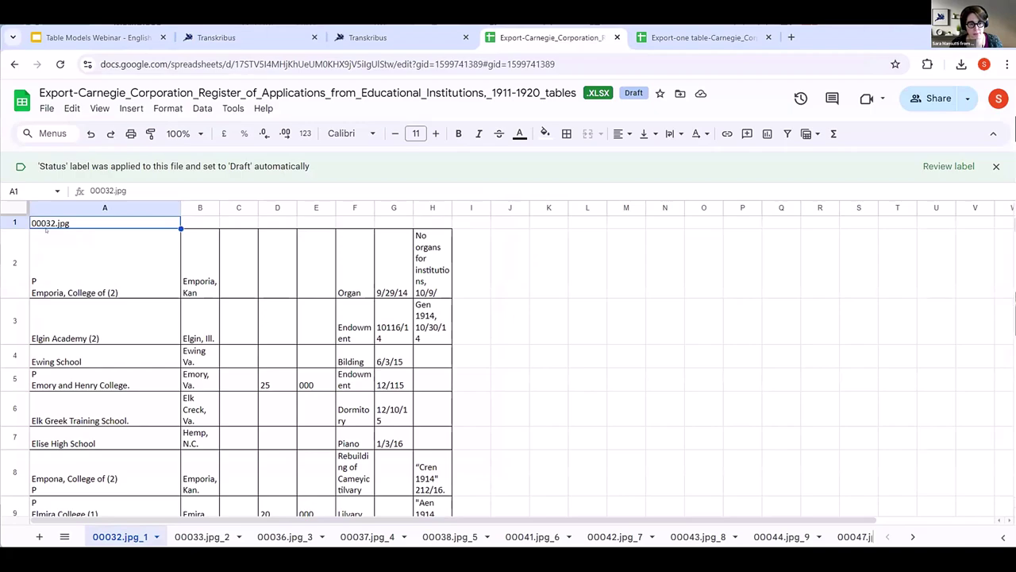
left_click(63, 283)
scroll(63, 283, "down", 5)
scroll(62, 284, "up", 2)
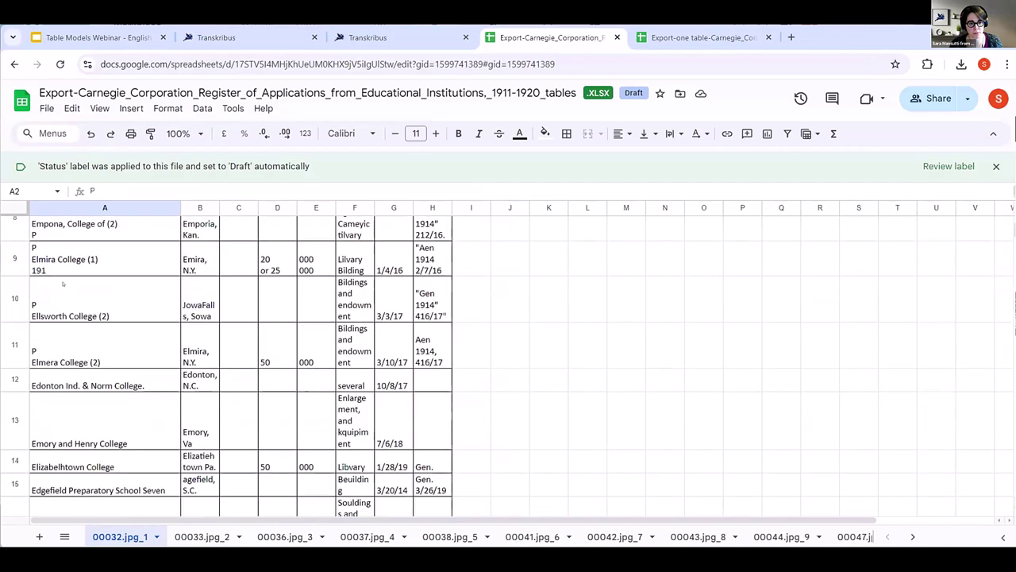
scroll(62, 284, "up", 3)
scroll(173, 360, "up", 1)
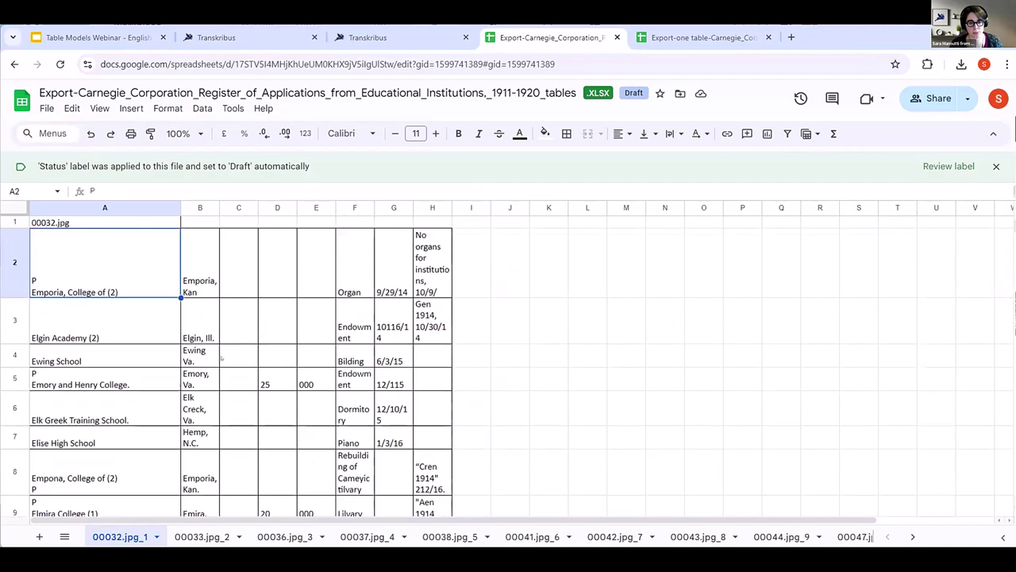
Step: Switch to the one-table Carnegie export and examine how page numbers and image names in columns A and B identify each row's source
left_click(674, 38)
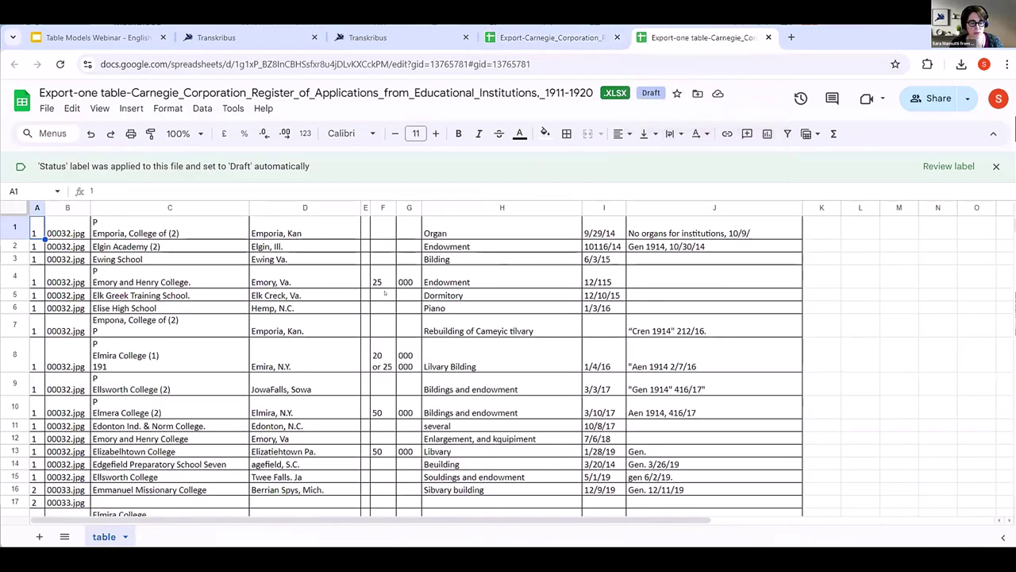
scroll(369, 294, "down", 10)
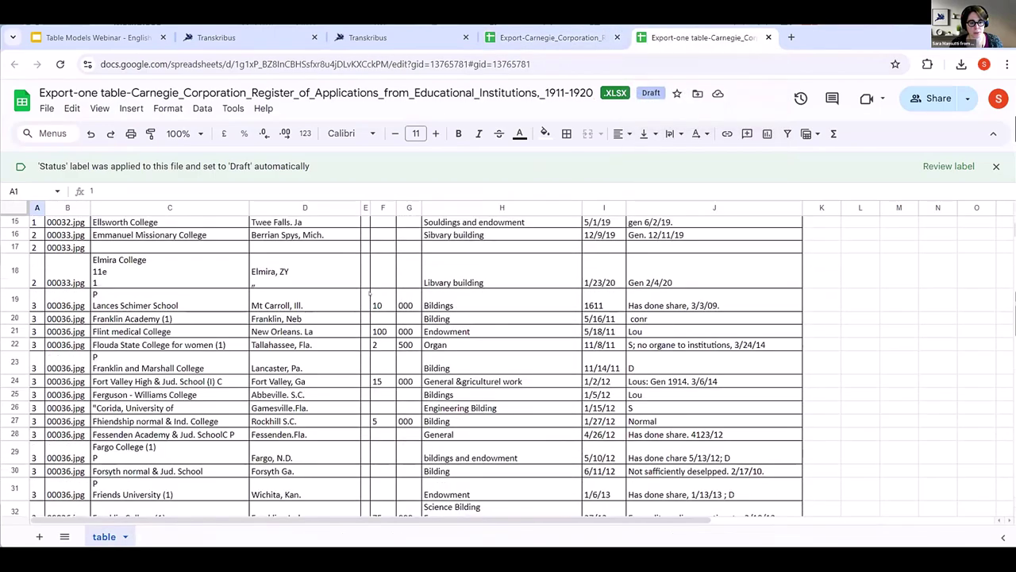
scroll(369, 294, "up", 7)
scroll(369, 294, "up", 5)
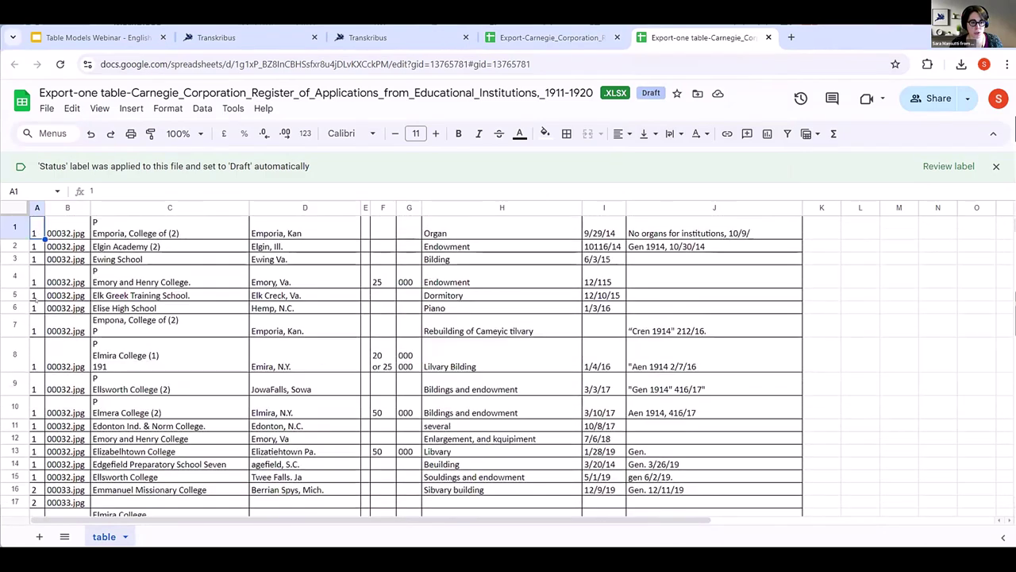
left_click(70, 232)
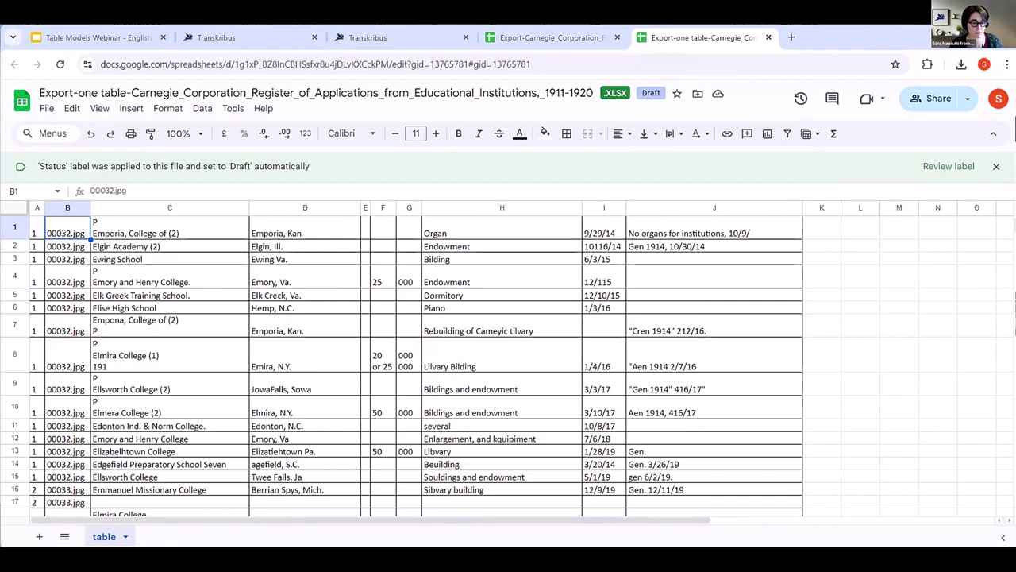
left_click(67, 259)
scroll(369, 366, "down", 6)
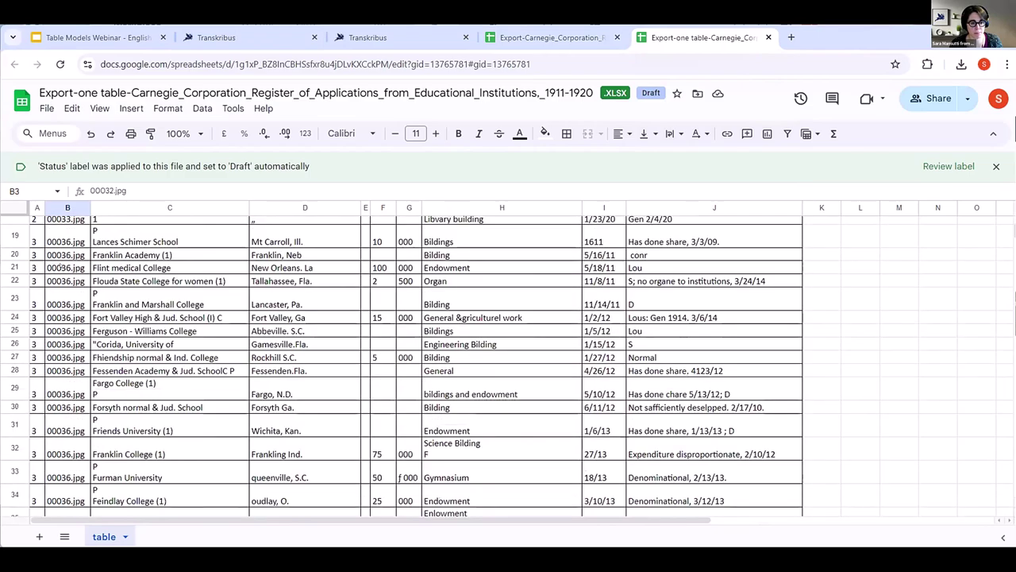
scroll(401, 365, "down", 8)
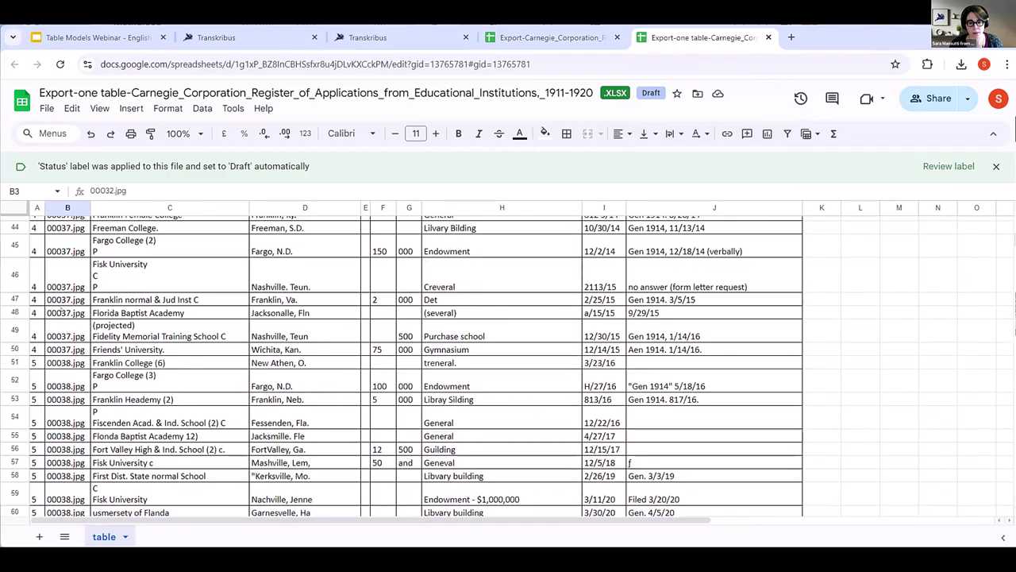
scroll(63, 312, "up", 12)
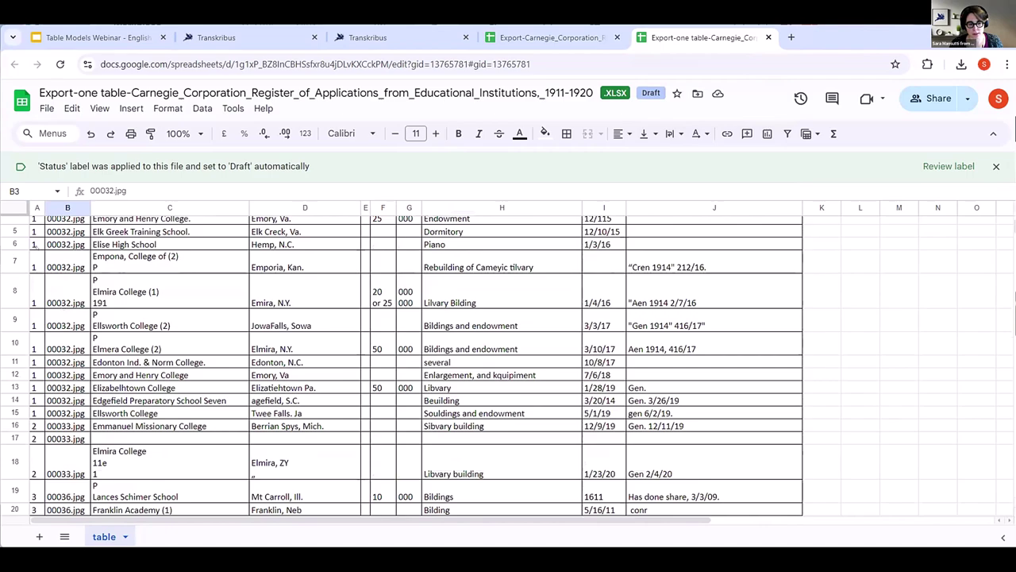
scroll(34, 245, "up", 2)
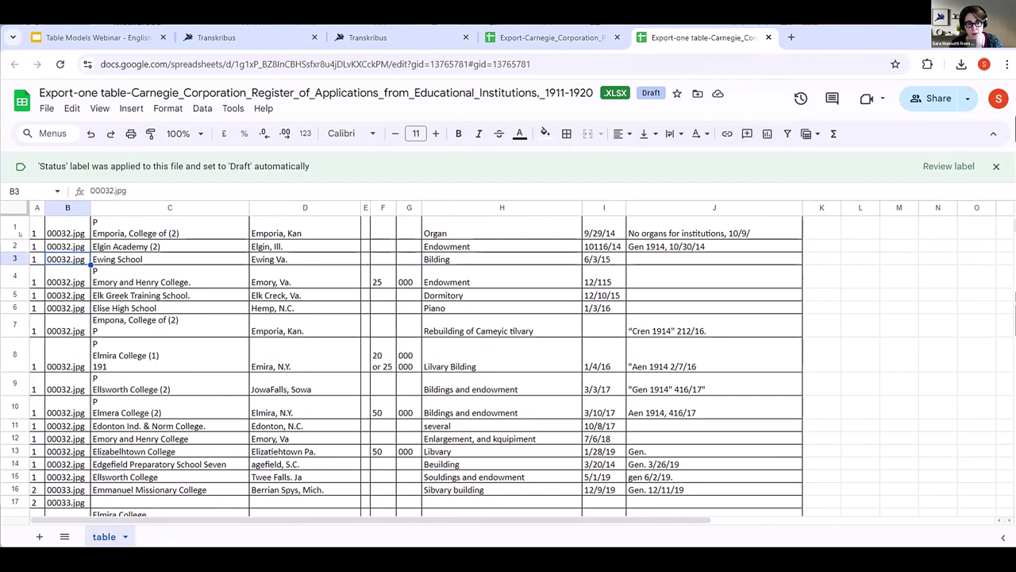
Step: Insert an empty row above the first record of the merged table and select its cell in column C
left_click(15, 226)
right_click(15, 226)
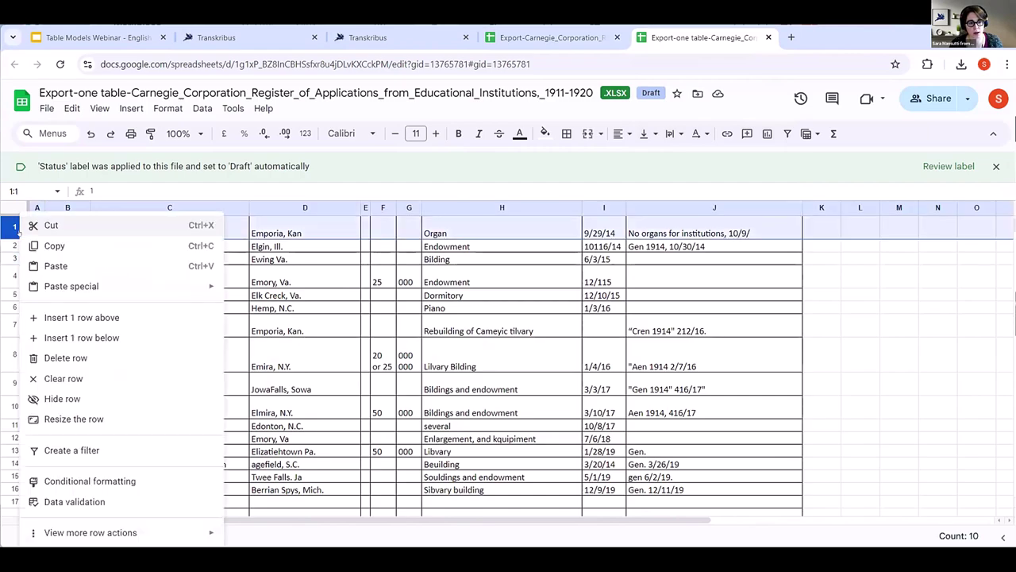
left_click(70, 318)
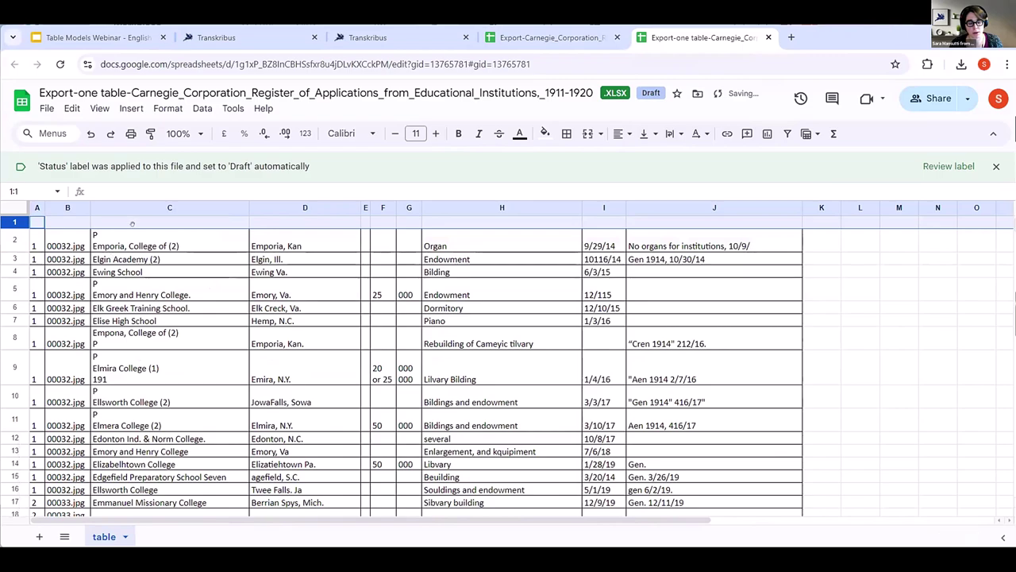
left_click(139, 225)
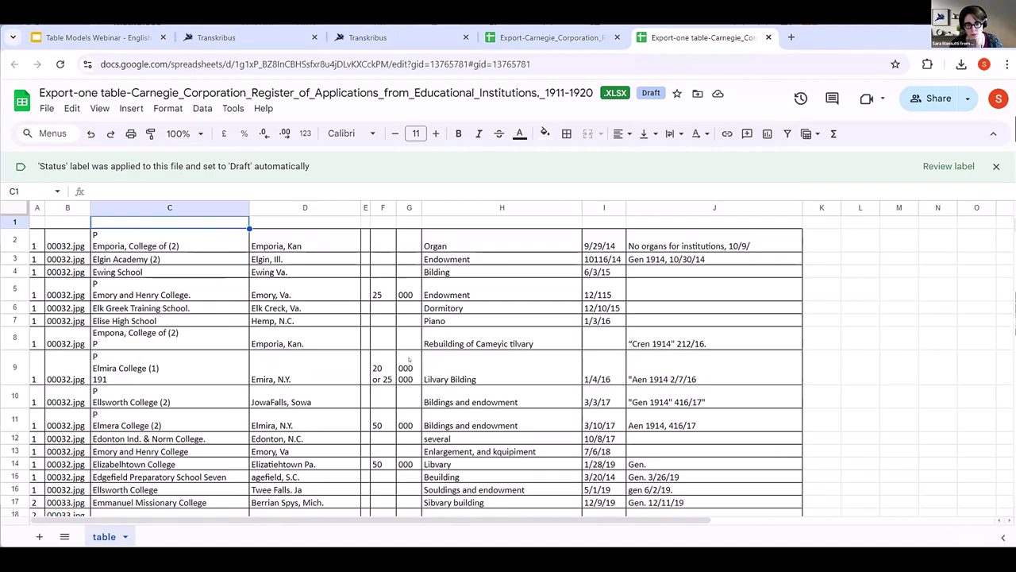
scroll(408, 359, "down", 5)
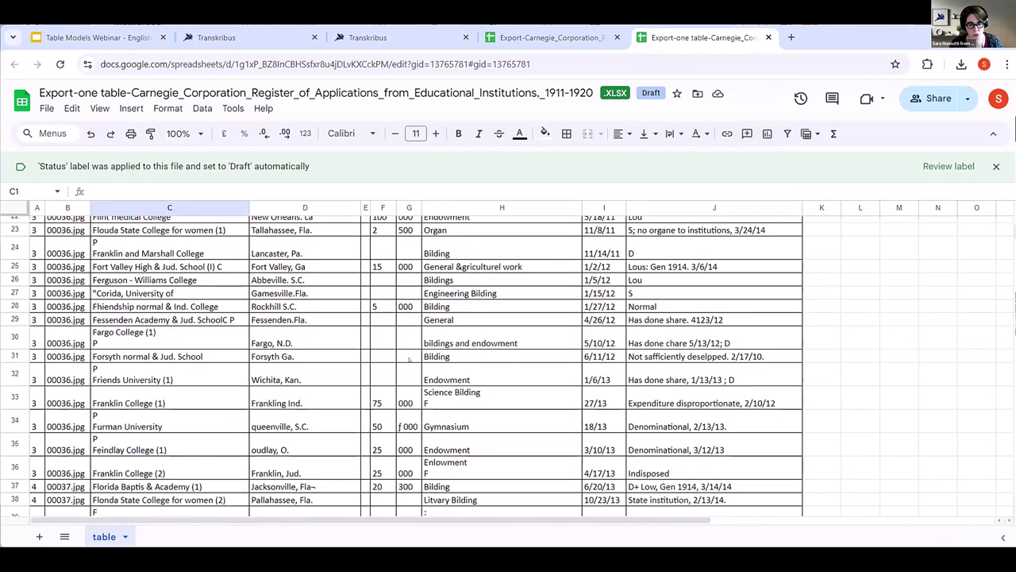